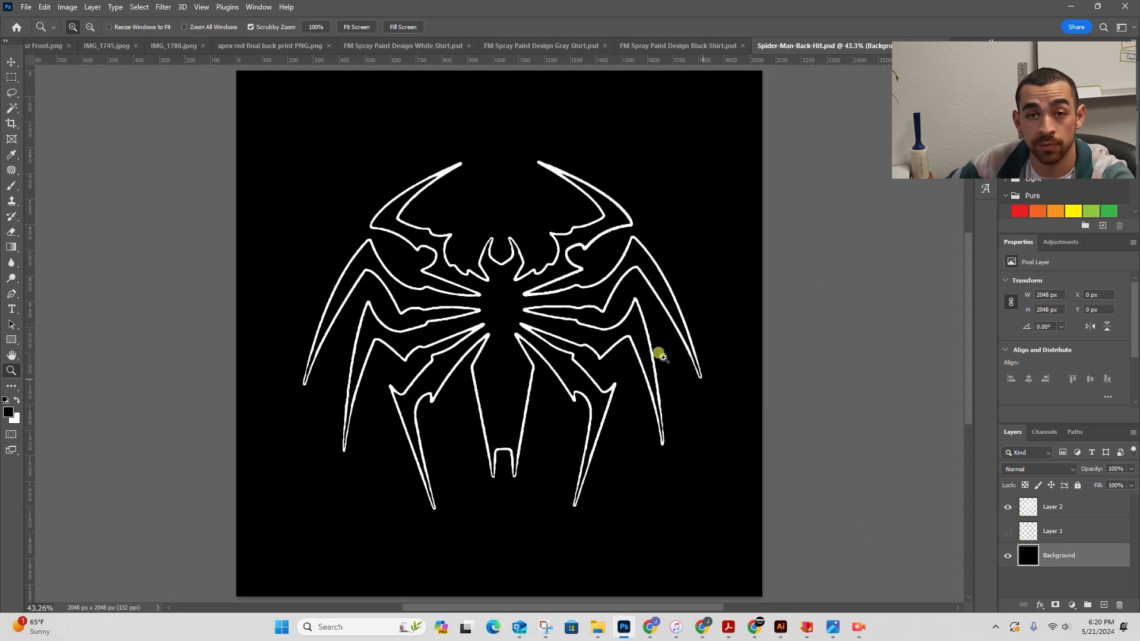
- Zoom in to inspect the spider logo's white outline edges up close
key(z)
drag(509, 242, 650, 223)
key(space)
drag(482, 487, 535, 211)
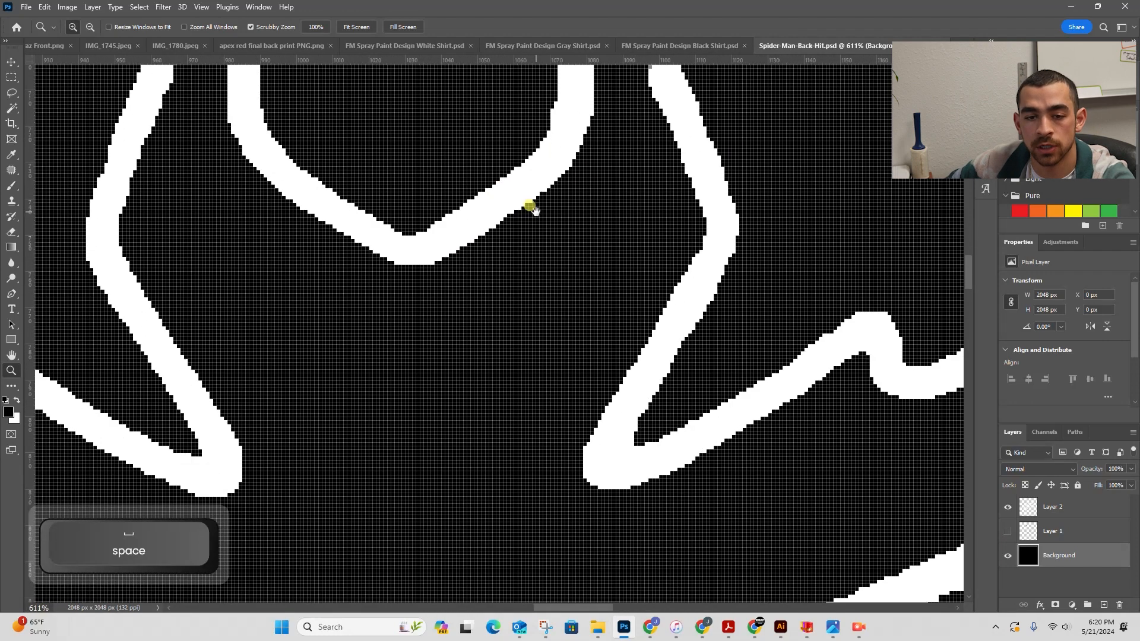
key(z)
drag(405, 226, 294, 245)
drag(481, 224, 438, 221)
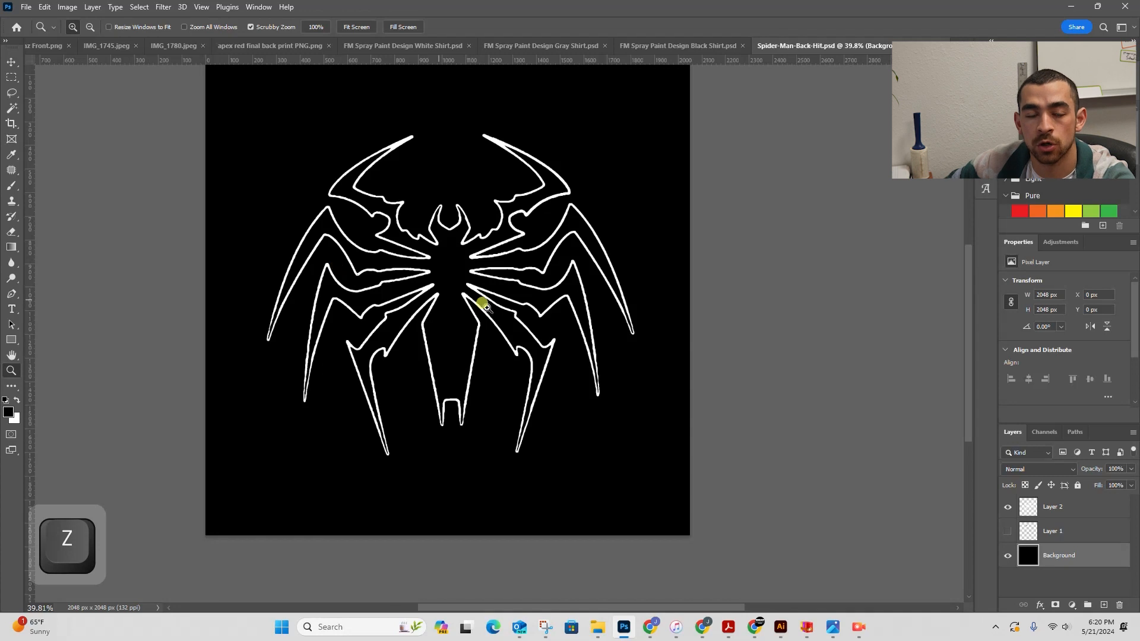
- Load Layer 2's content as a selection and crop the canvas to it
key(ctrl)
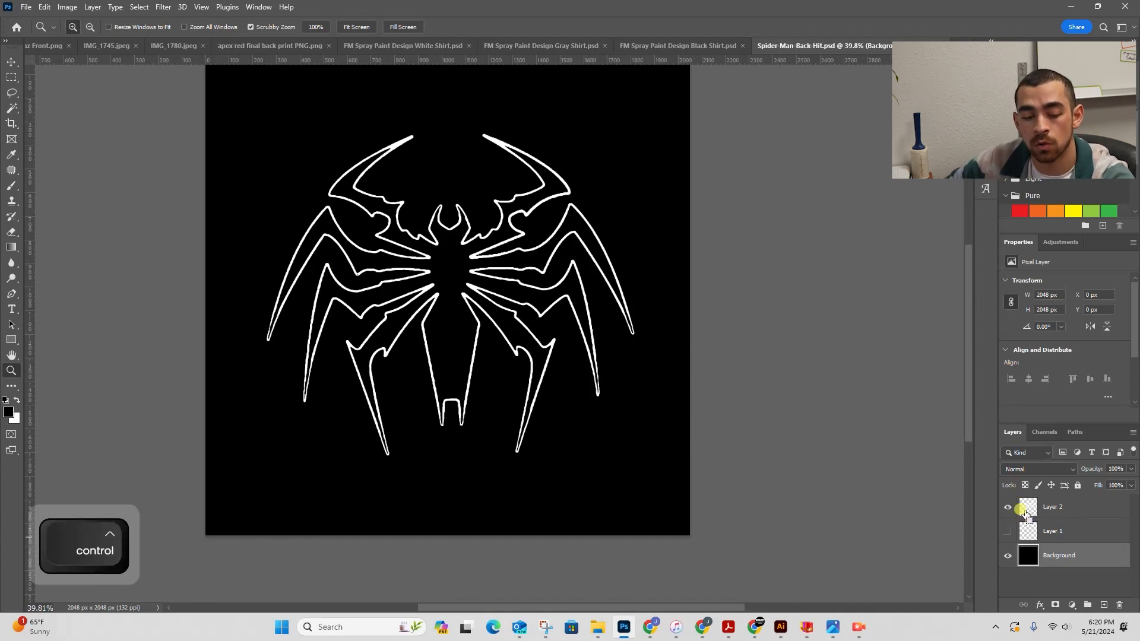
ctrl+click(1033, 516)
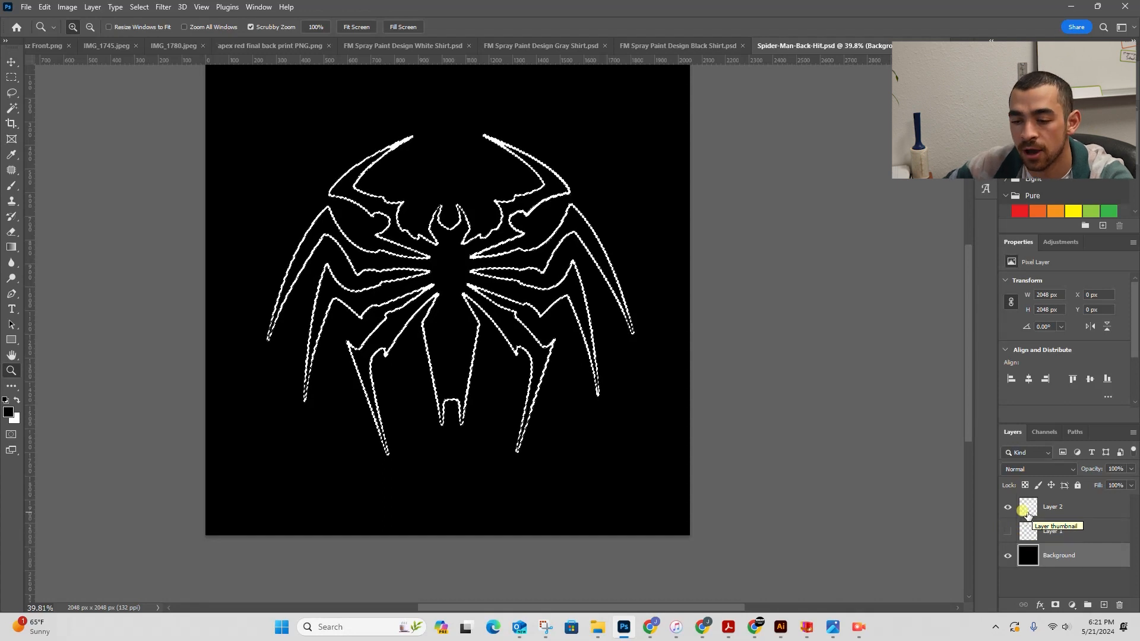
key(v)
key(c)
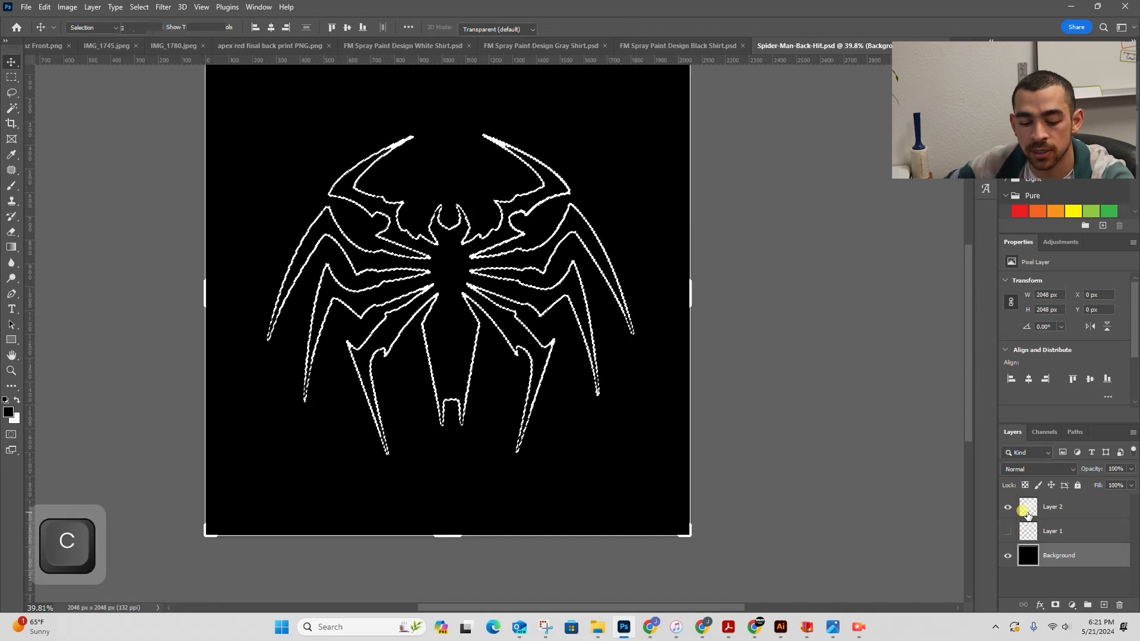
key(Return)
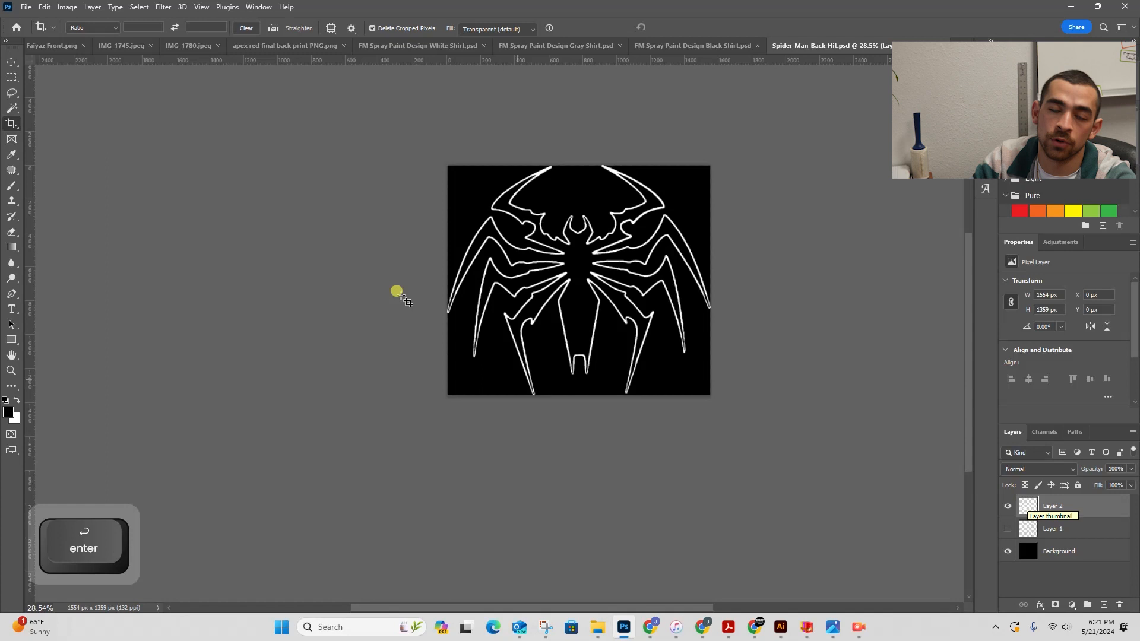
- Resize the image to 15 inches wide at a resolution of 300 pixels/inch
click(67, 7)
click(80, 102)
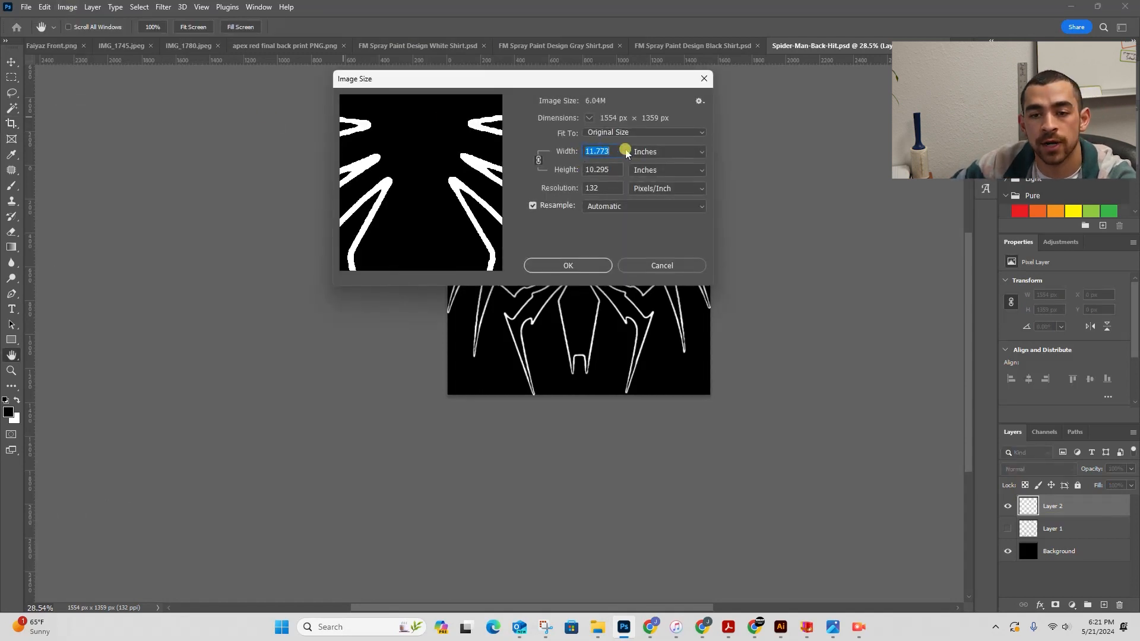
text(15)
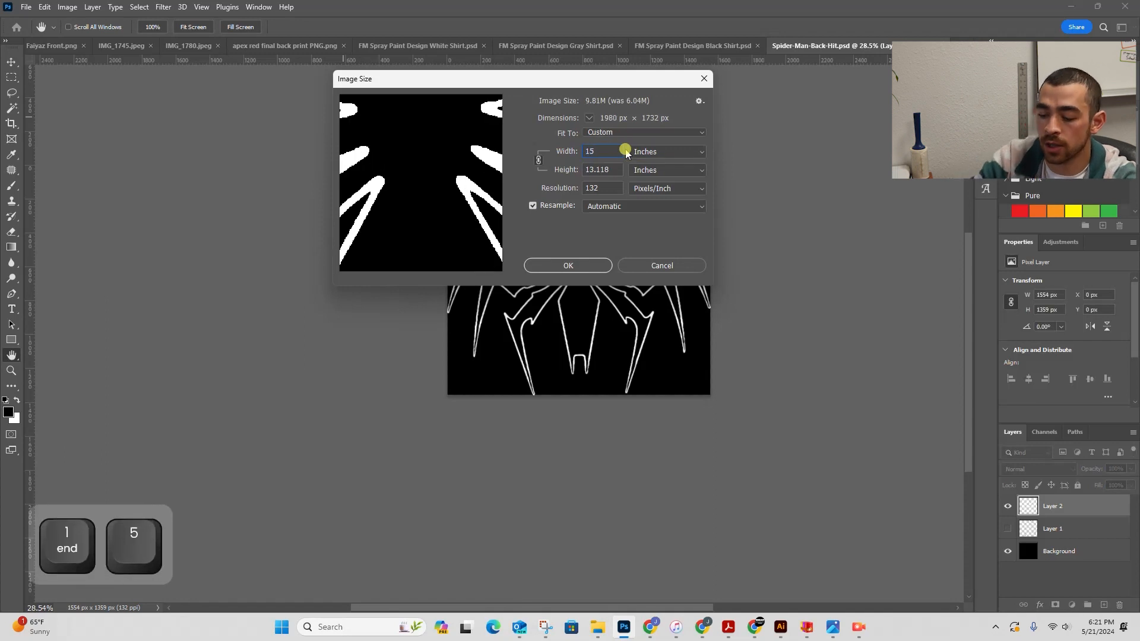
double_click(594, 187)
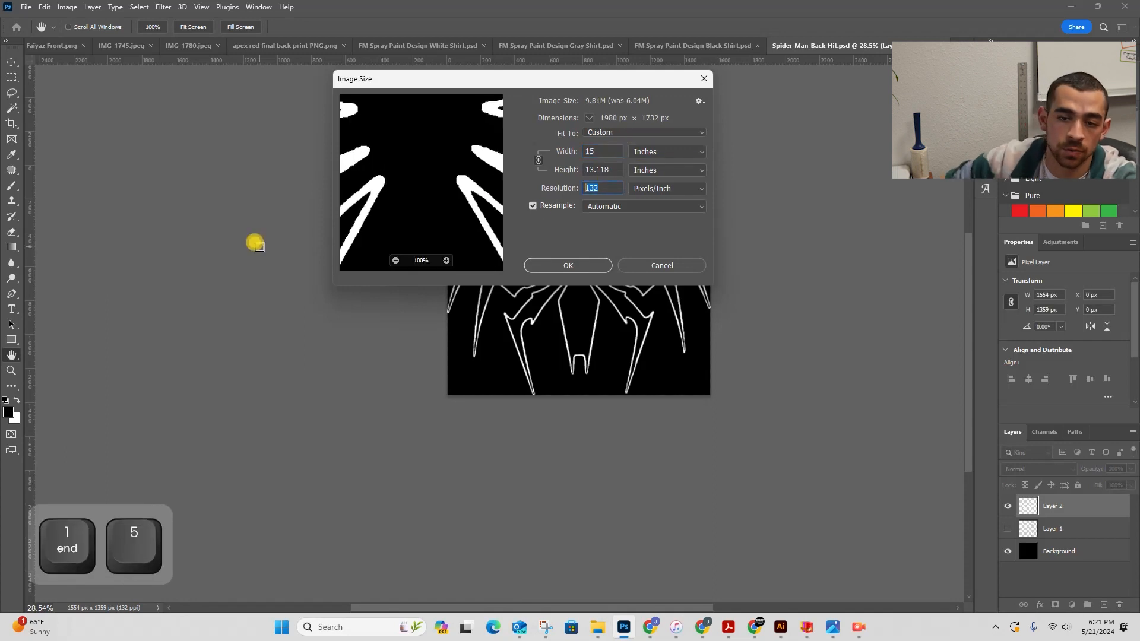
text(300)
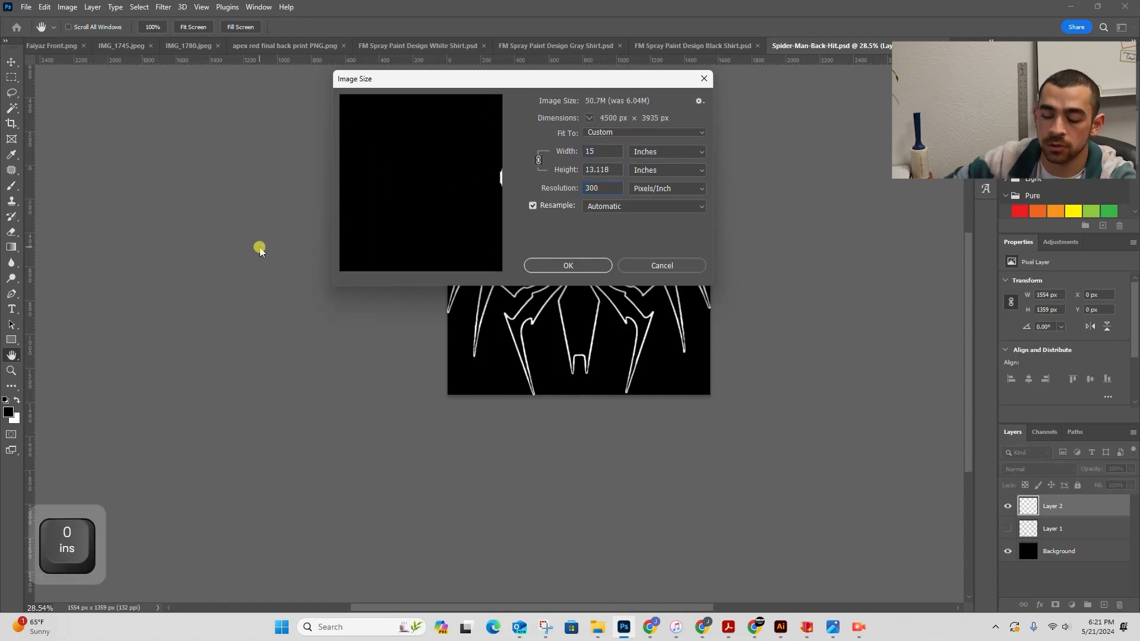
click(567, 265)
- Zoom and pan around the resized logo to inspect the outline quality
key(c)
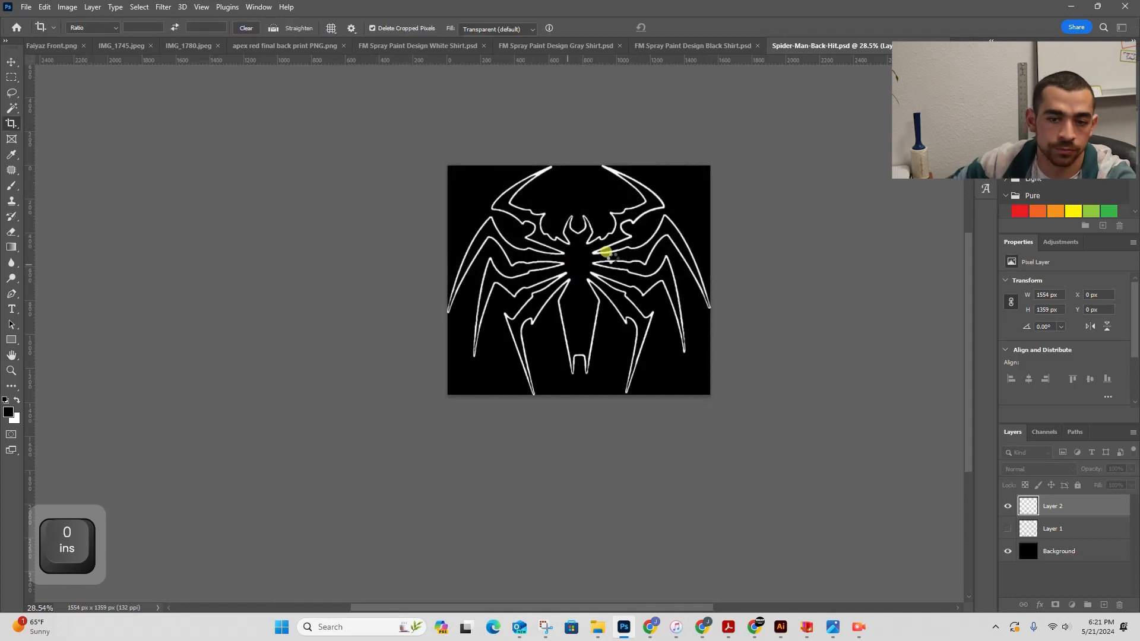
key(z)
key(space)
drag(740, 359, 506, 308)
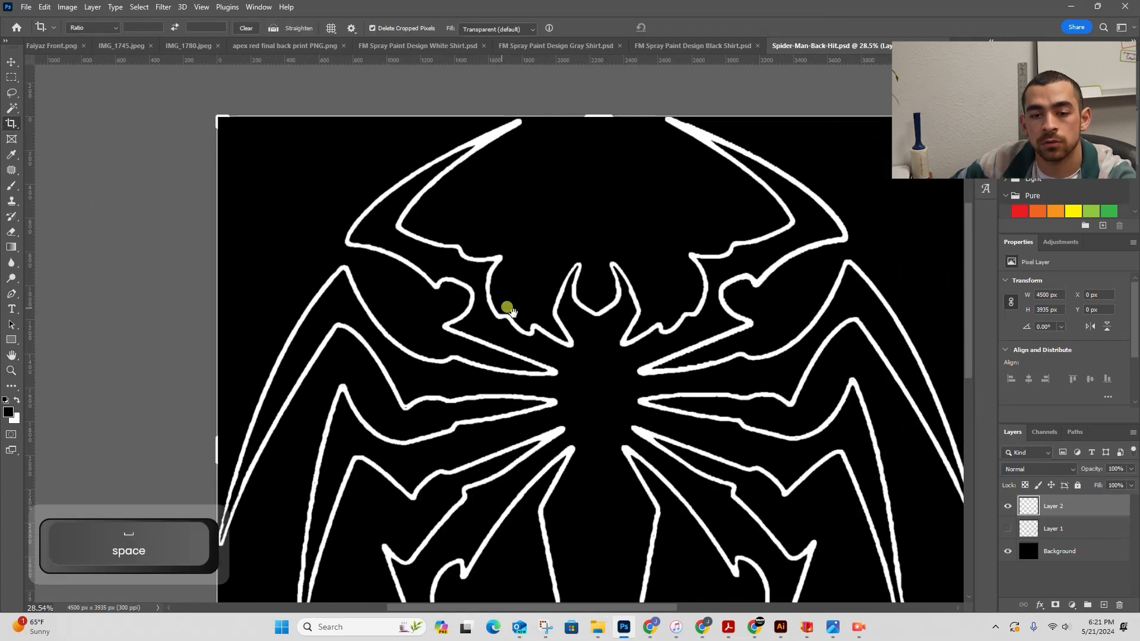
key(z)
drag(585, 305, 690, 222)
key(space)
key(z)
drag(429, 449, 365, 436)
key(space)
drag(420, 394, 506, 285)
key(z)
drag(389, 328, 480, 325)
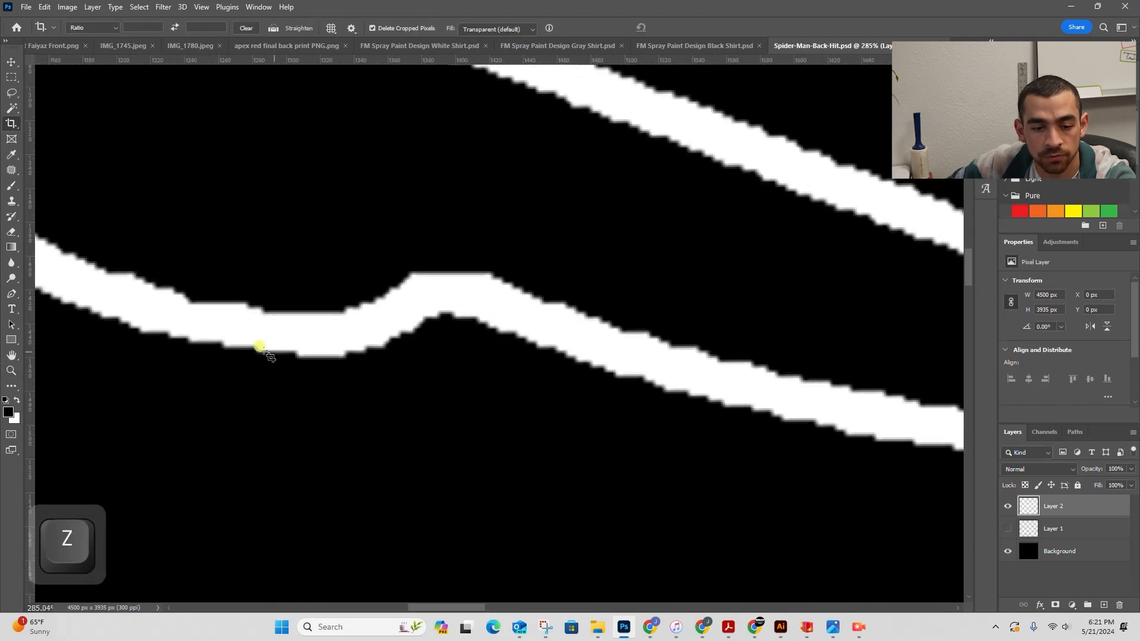
key(z)
drag(256, 327, 184, 327)
key(space)
drag(380, 322, 475, 281)
key(z)
key(space)
drag(599, 325, 270, 197)
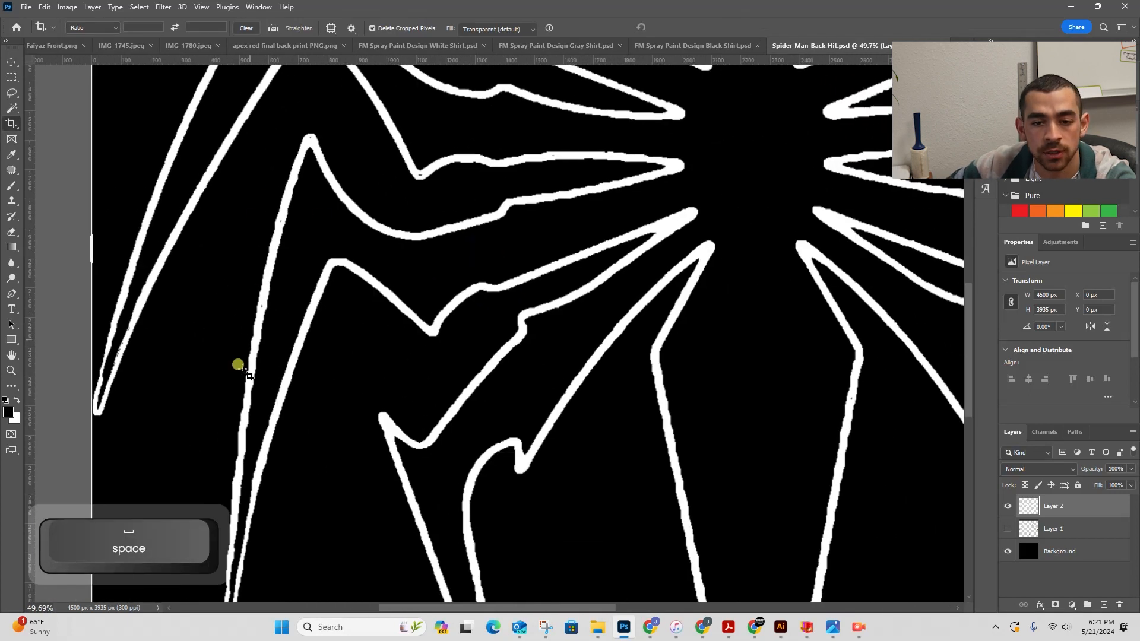
key(space)
drag(555, 328, 293, 369)
key(z)
drag(611, 252, 555, 255)
key(space)
- Save the document as Spider-Man-Back-Hit in Photoshop format with maximized compatibility
click(26, 6)
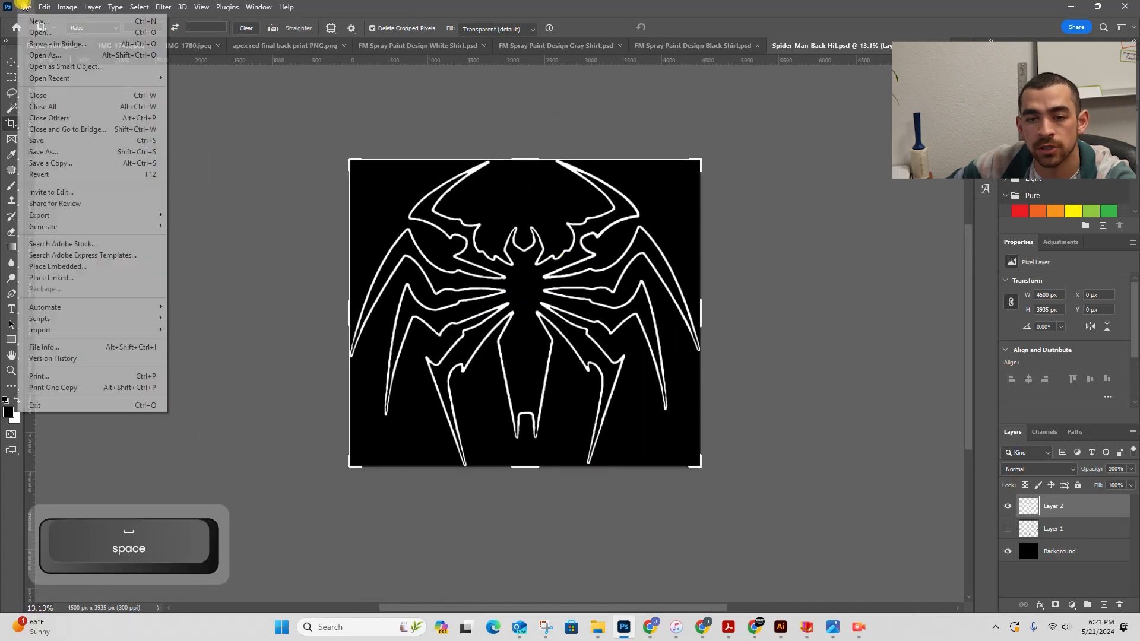
click(45, 166)
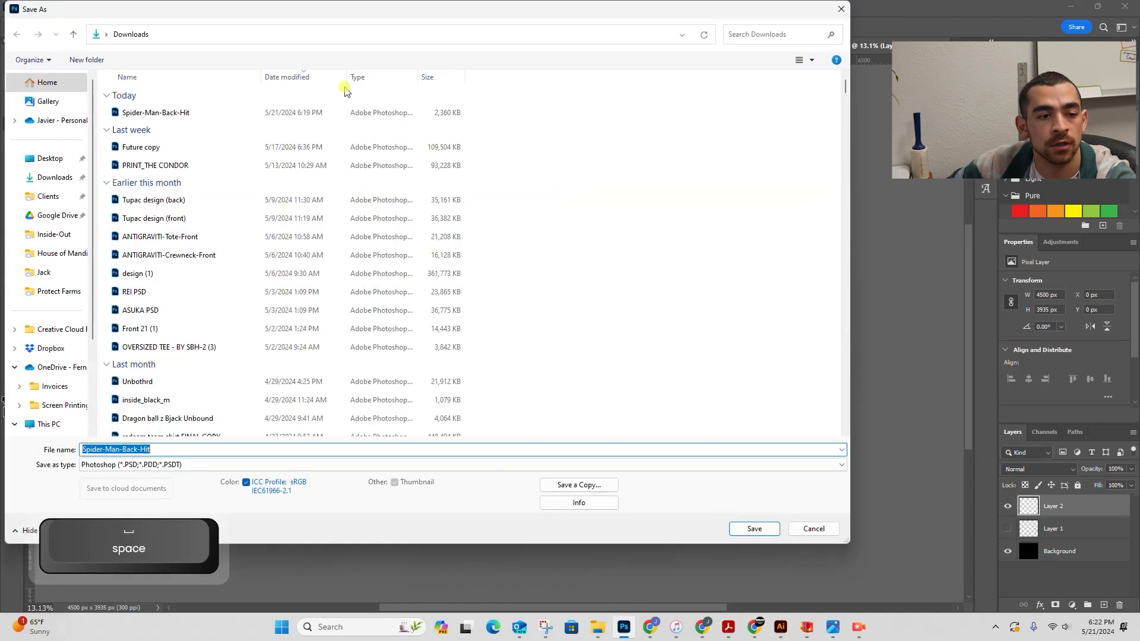
click(754, 528)
click(609, 318)
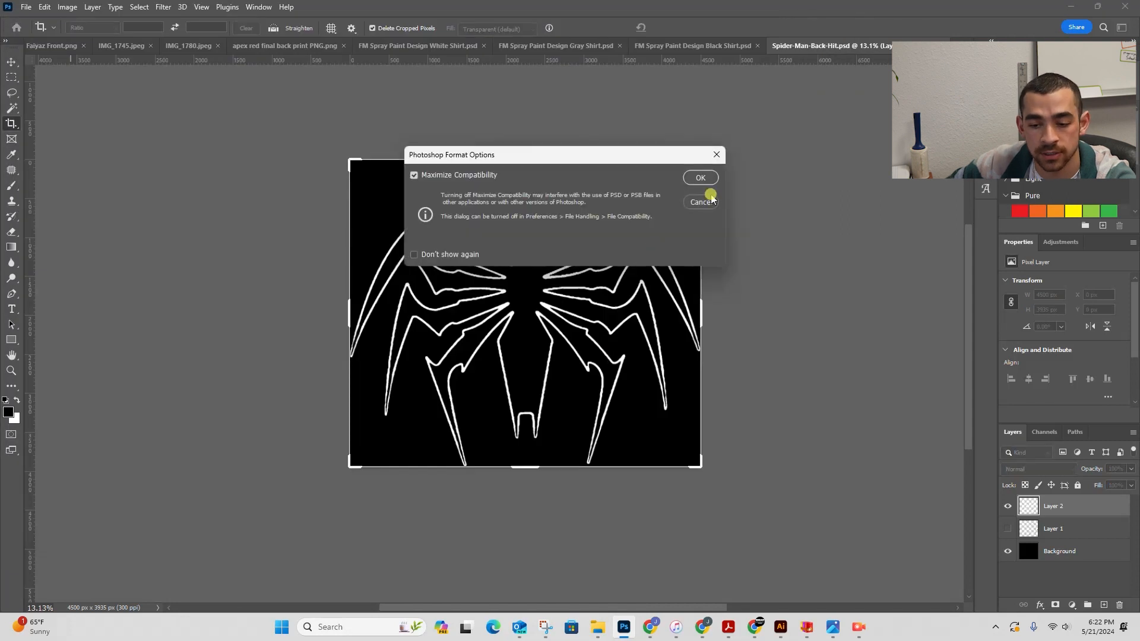
click(702, 178)
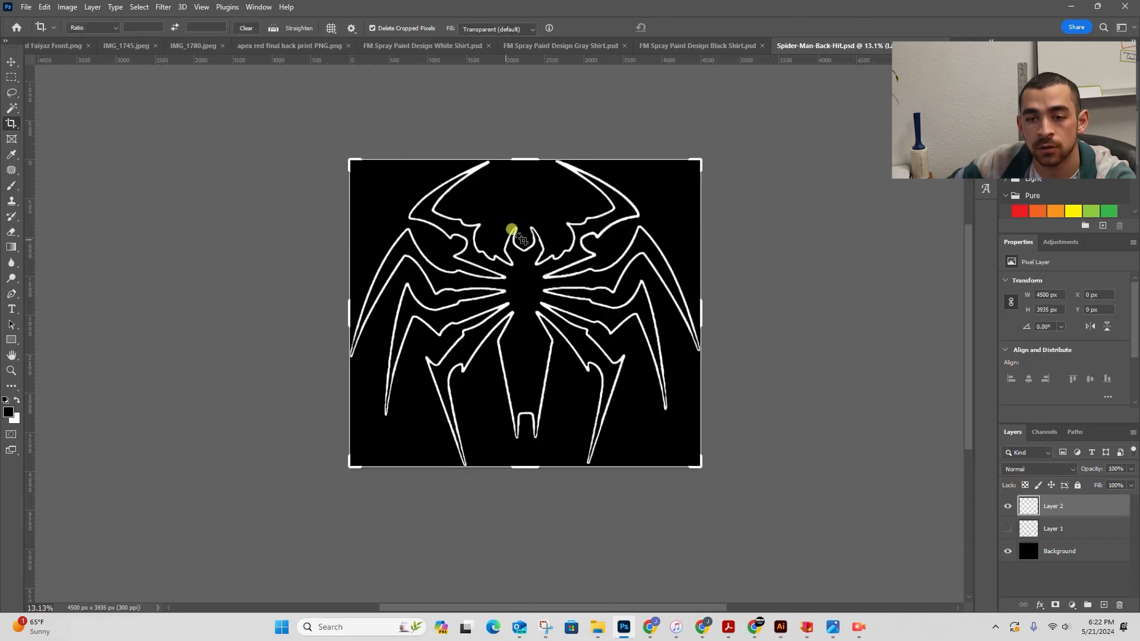
- Switch to Illustrator and open Spider-Man-Back-Hit from Downloads, flattening its layers to a single image
key(z)
drag(521, 245, 631, 224)
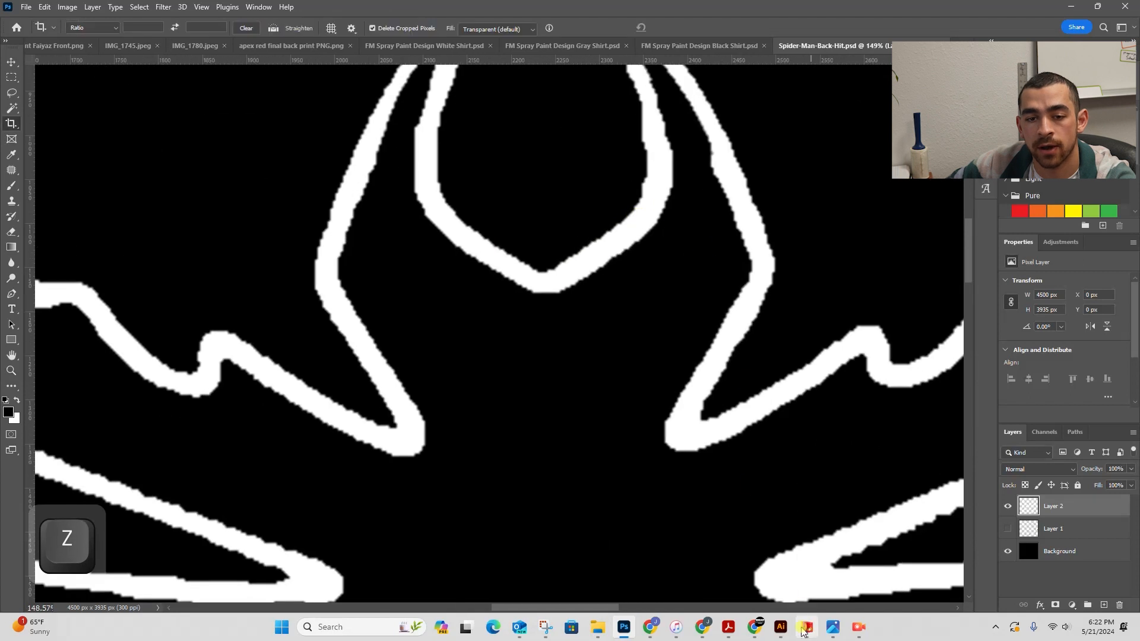
click(779, 633)
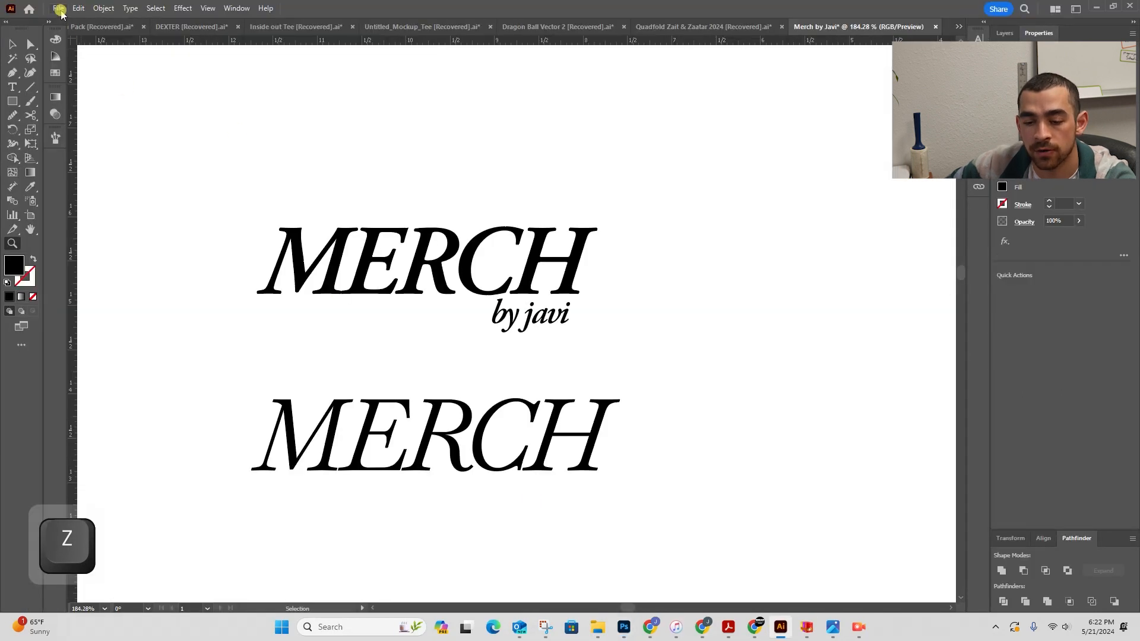
click(58, 8)
click(81, 48)
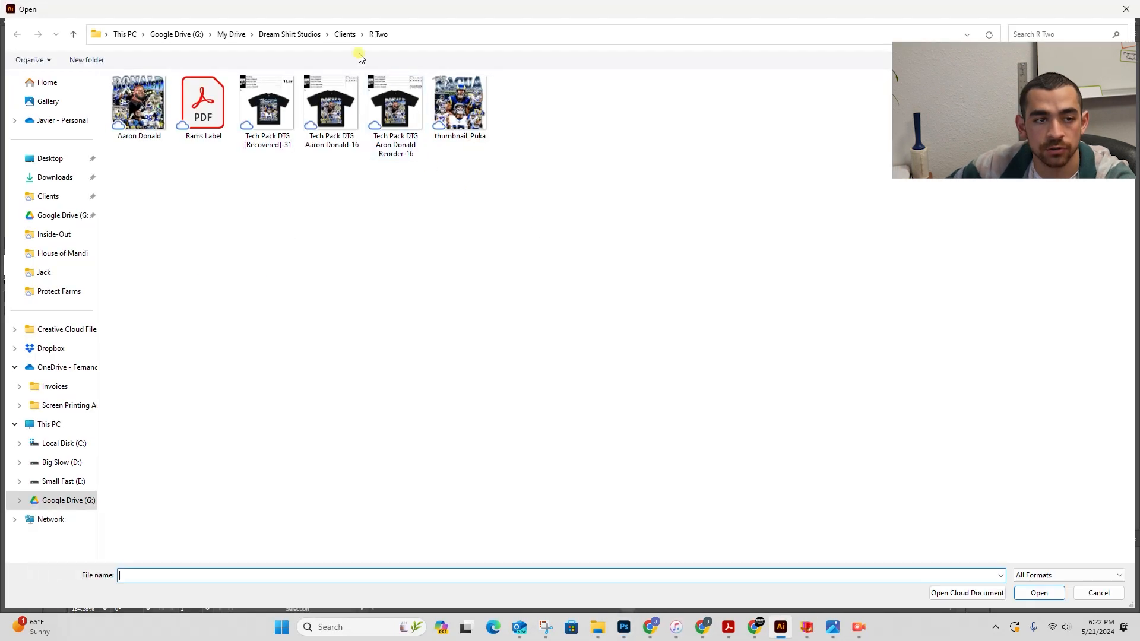
click(47, 177)
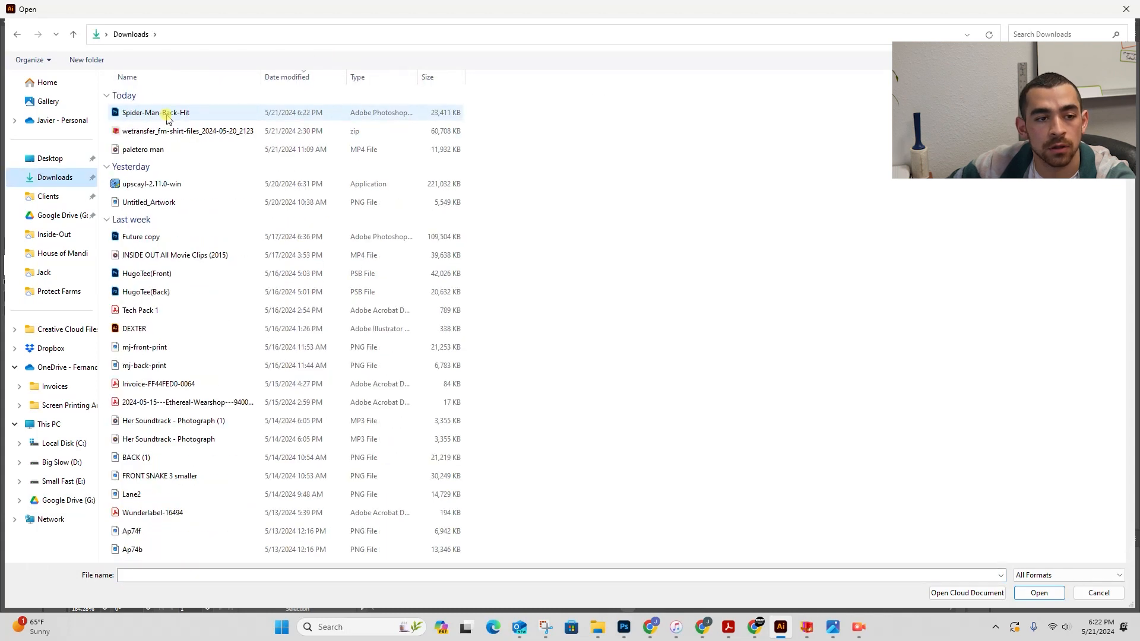
double_click(166, 116)
double_click(181, 115)
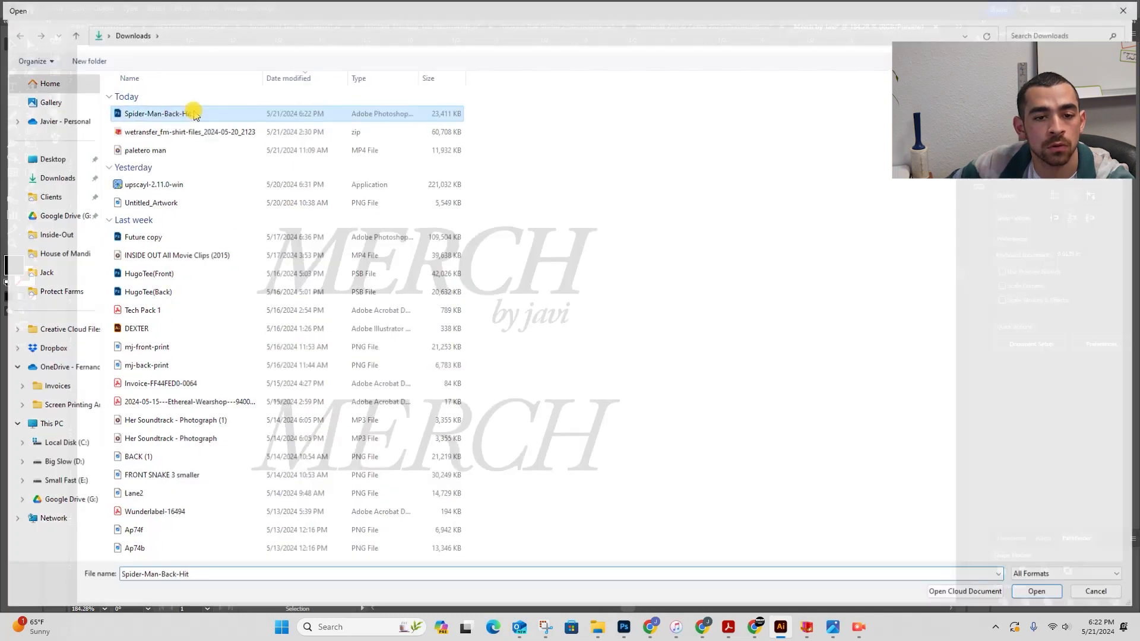
click(480, 371)
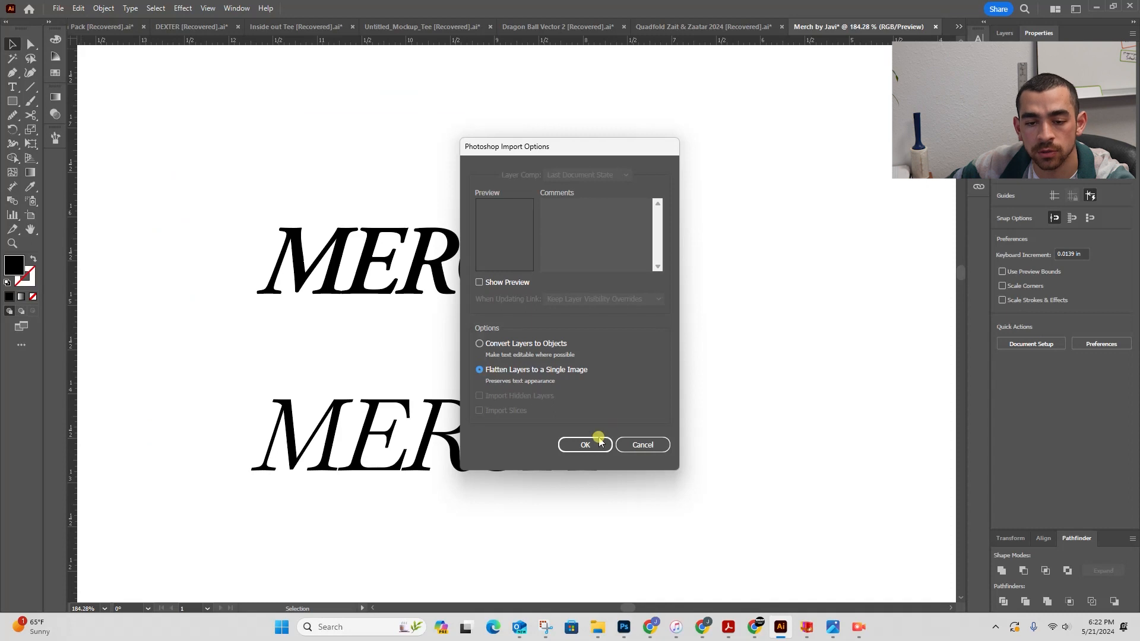
click(585, 444)
- Duplicate the placed logo image beside the original
key(z)
drag(524, 234, 428, 238)
drag(606, 249, 377, 287)
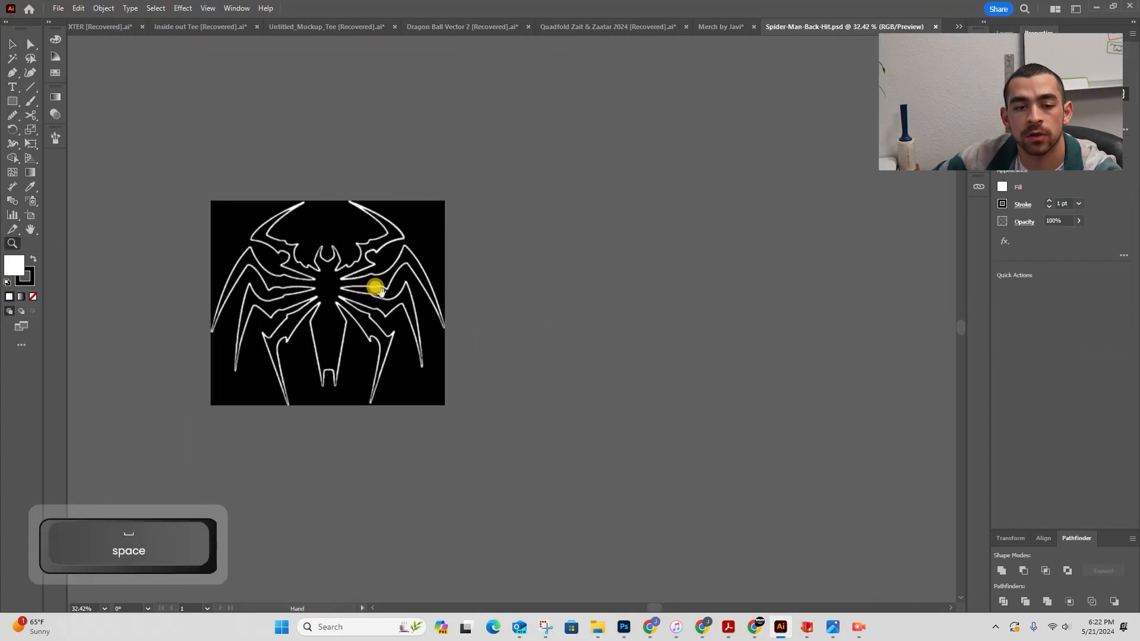
key(v)
alt+shift+drag(297, 290, 627, 306)
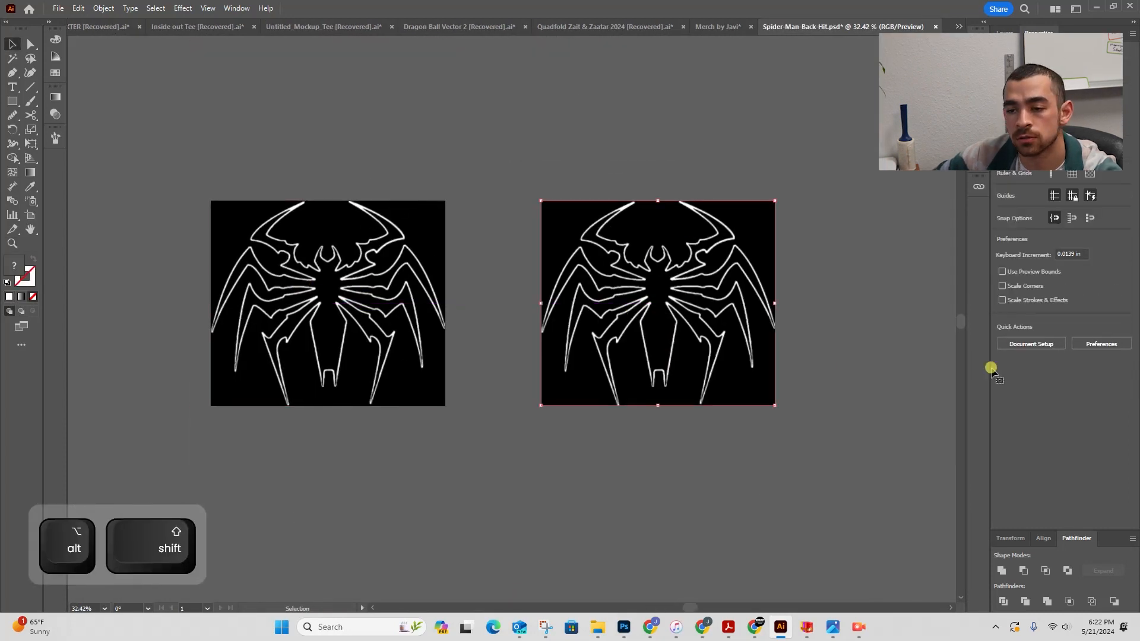
- Open Image Trace for the duplicate and trace it with the Black and White Logo preset
click(978, 162)
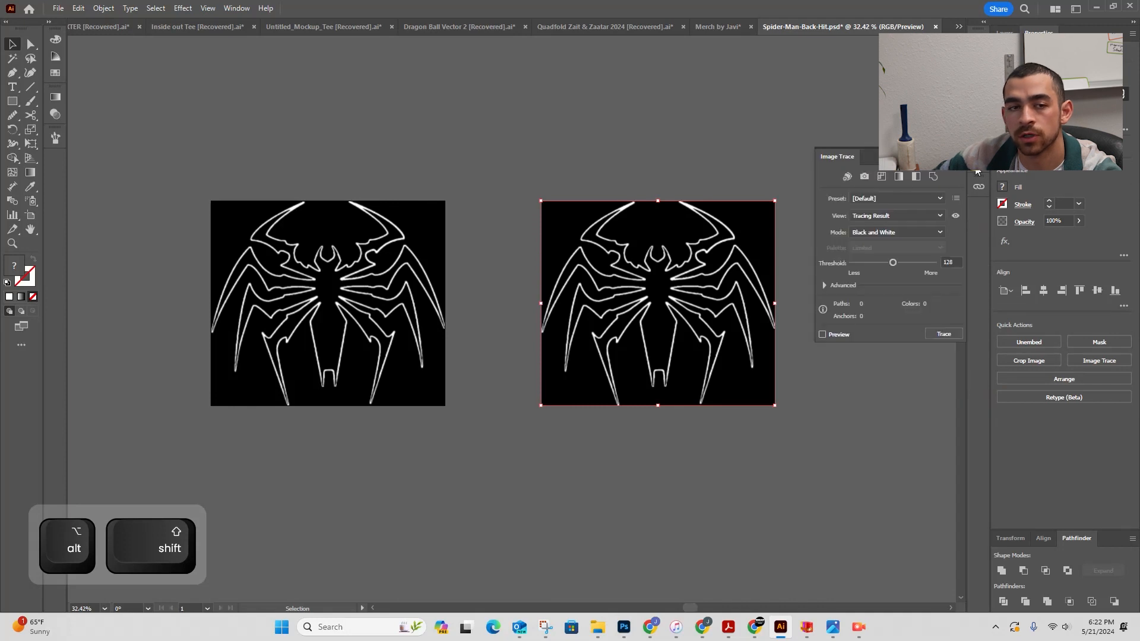
click(235, 8)
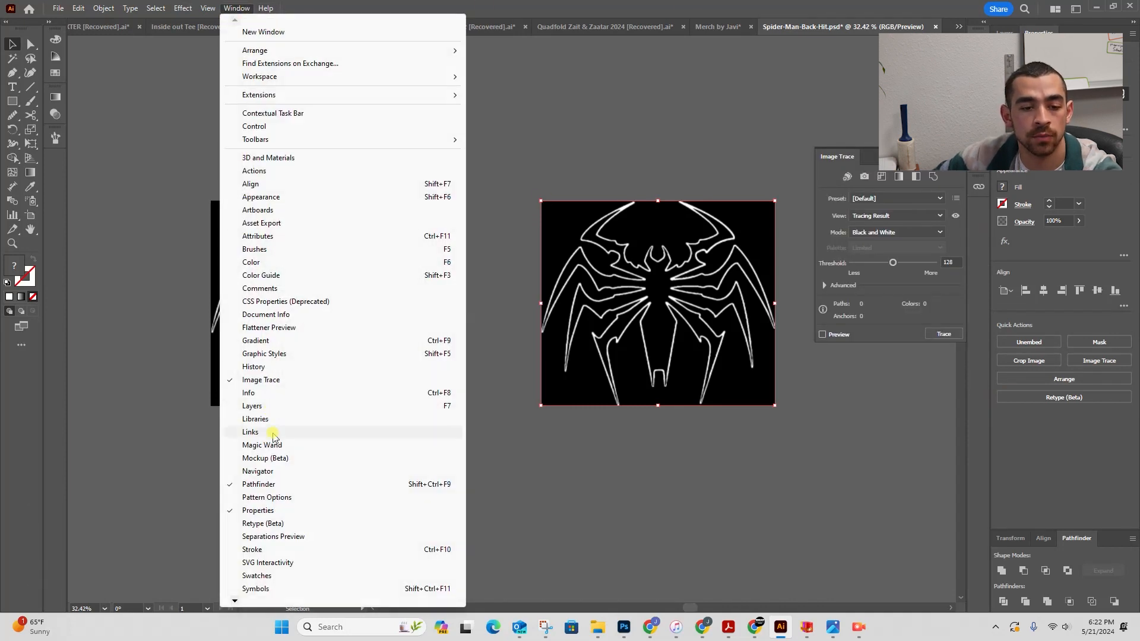
click(296, 384)
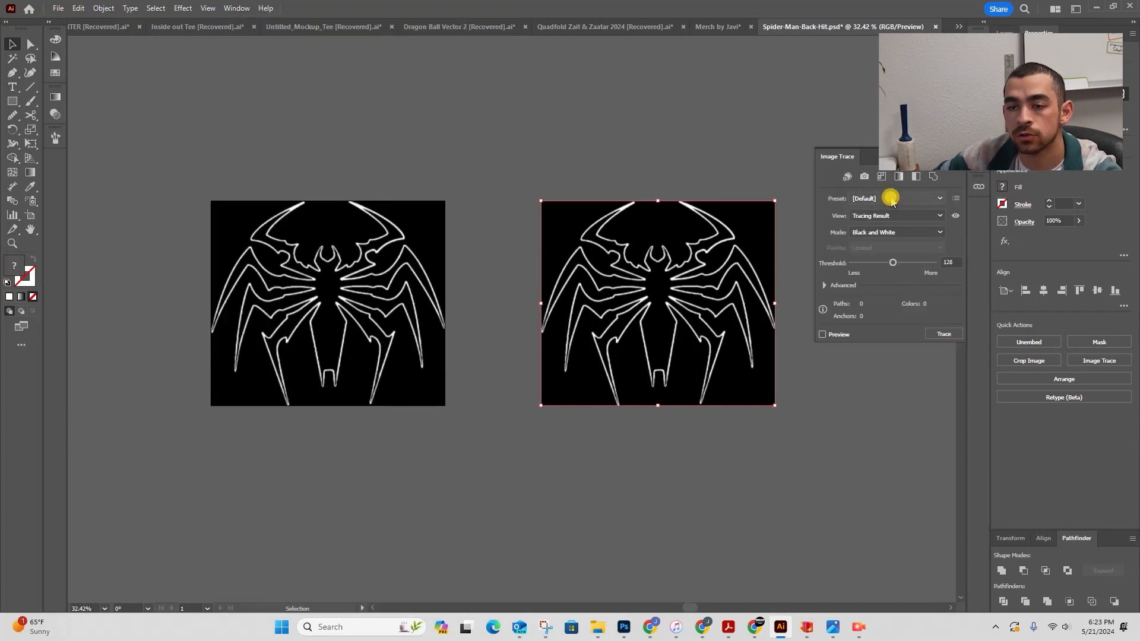
click(883, 196)
click(894, 318)
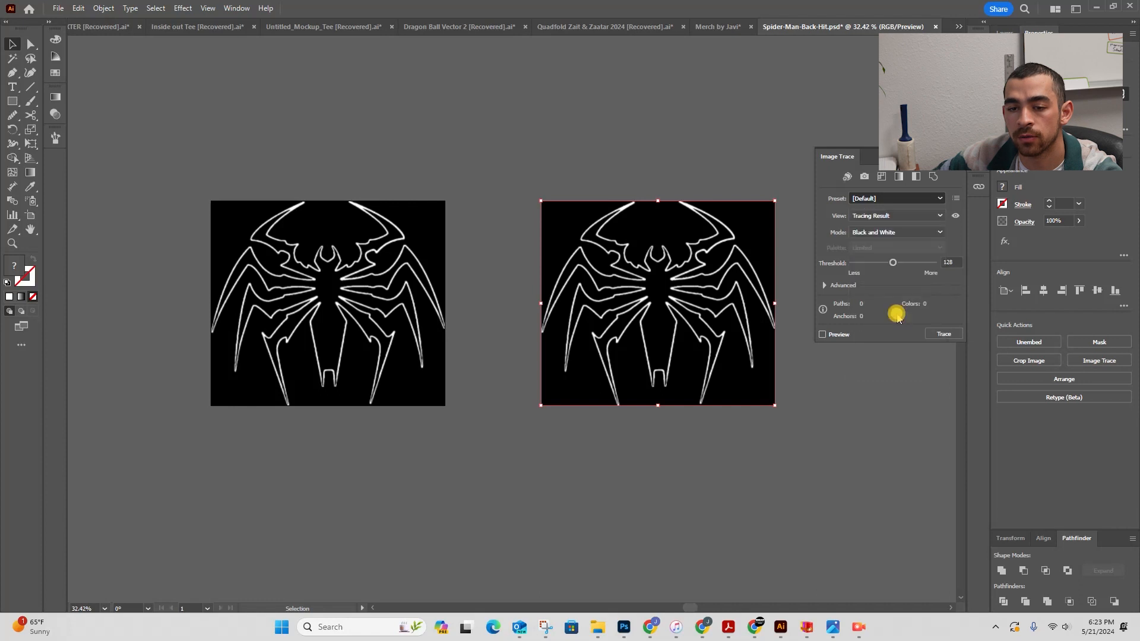
click(632, 329)
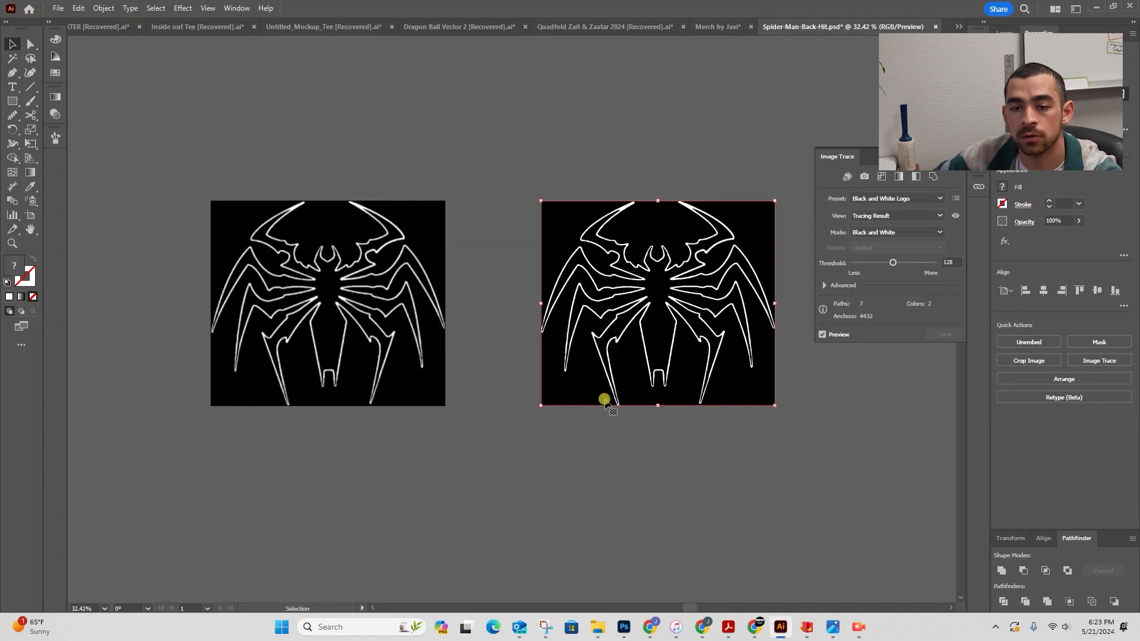
- Expand the advanced trace options and lower the Paths setting to 26%
key(z)
drag(641, 287, 977, 235)
drag(537, 326, 576, 318)
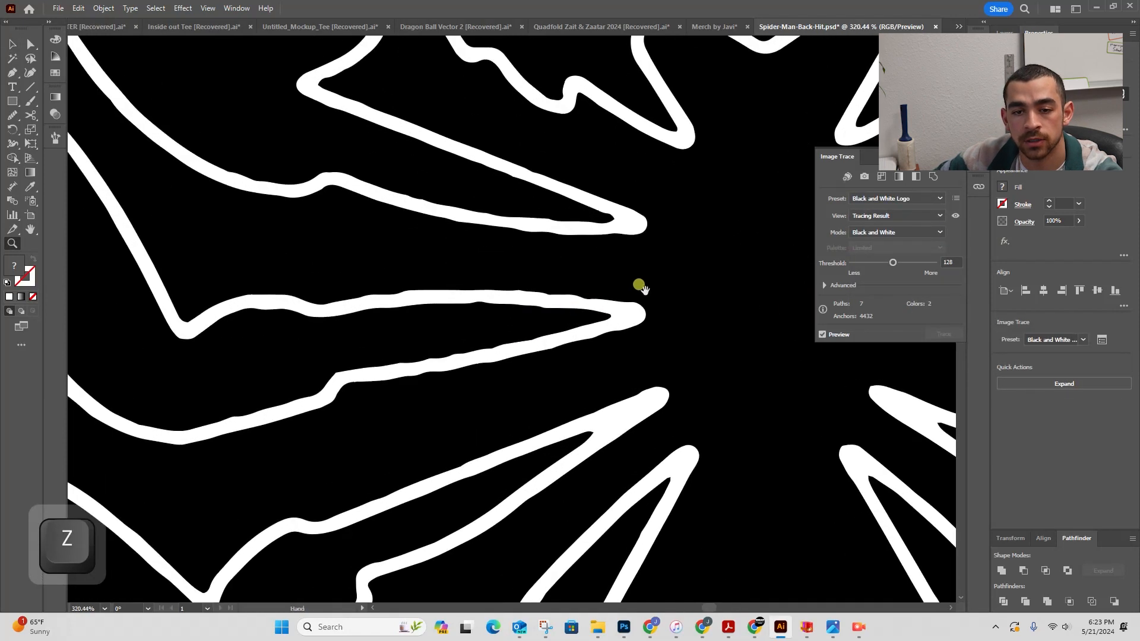
key(space)
mouse_move(641, 287)
mouse_down()
mouse_move(561, 210)
mouse_move(561, 239)
mouse_up()
key(space)
drag(557, 323, 388, 193)
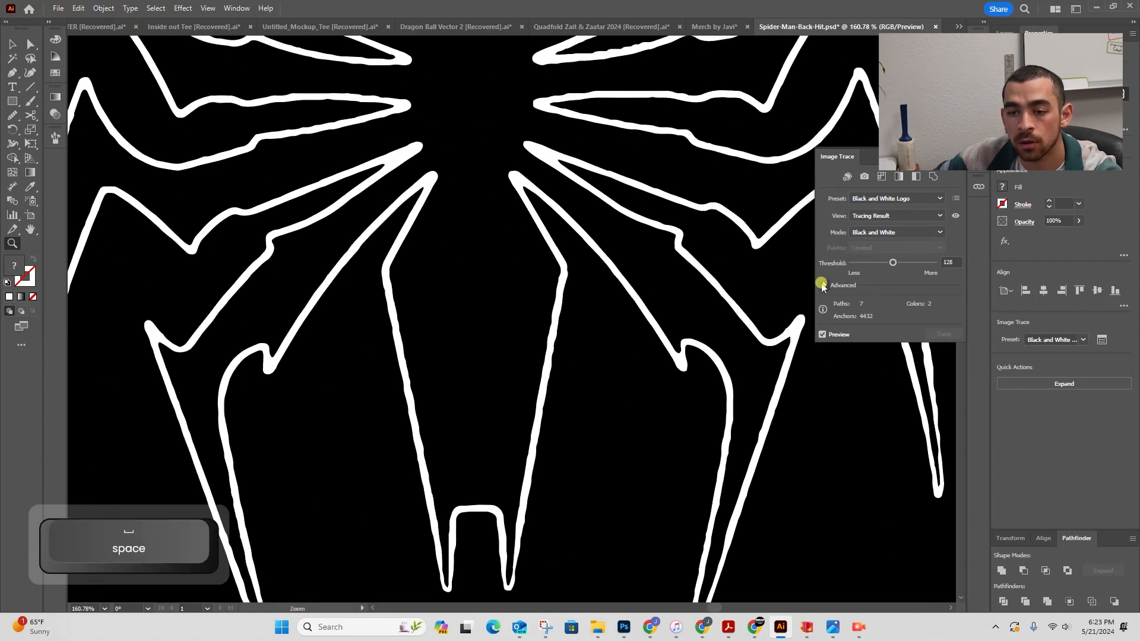
click(824, 286)
drag(872, 351, 852, 347)
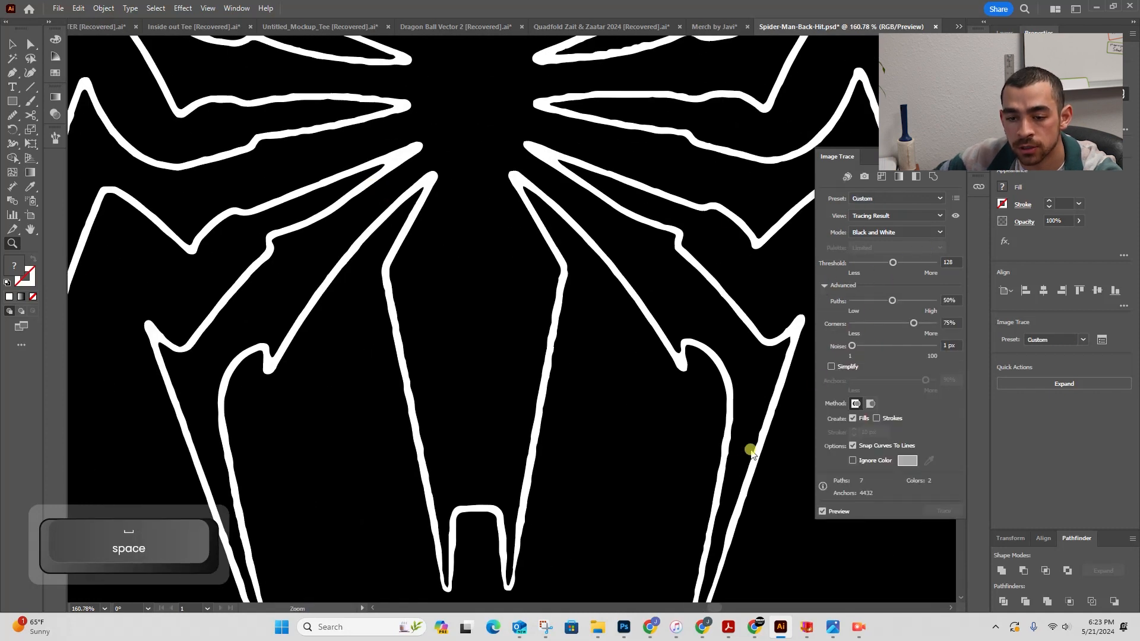
mouse_move(900, 305)
mouse_down()
mouse_move(914, 306)
mouse_move(873, 311)
mouse_up()
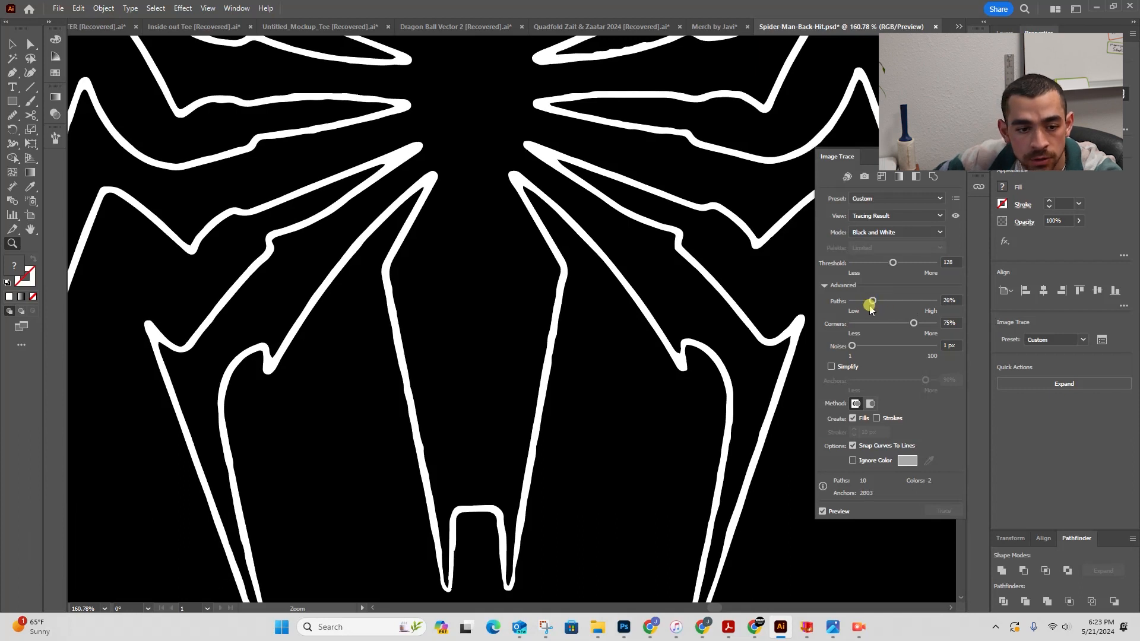
- Refine the trace settings with Paths at 66% and Corners lowered to 6%
key(space)
drag(415, 364, 273, 246)
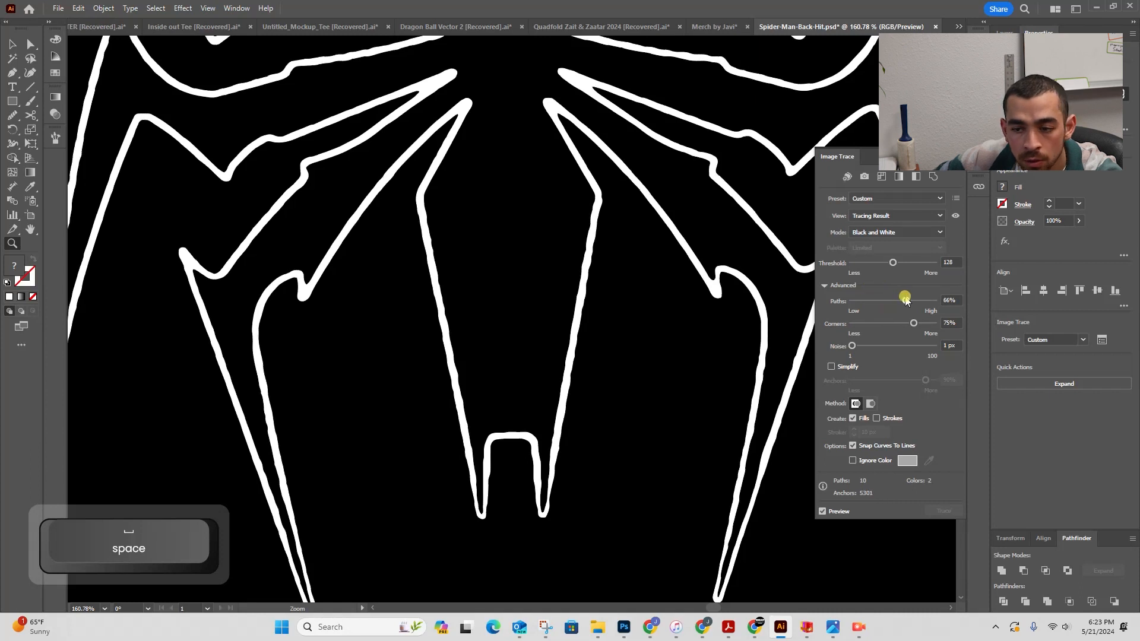
drag(912, 326, 862, 330)
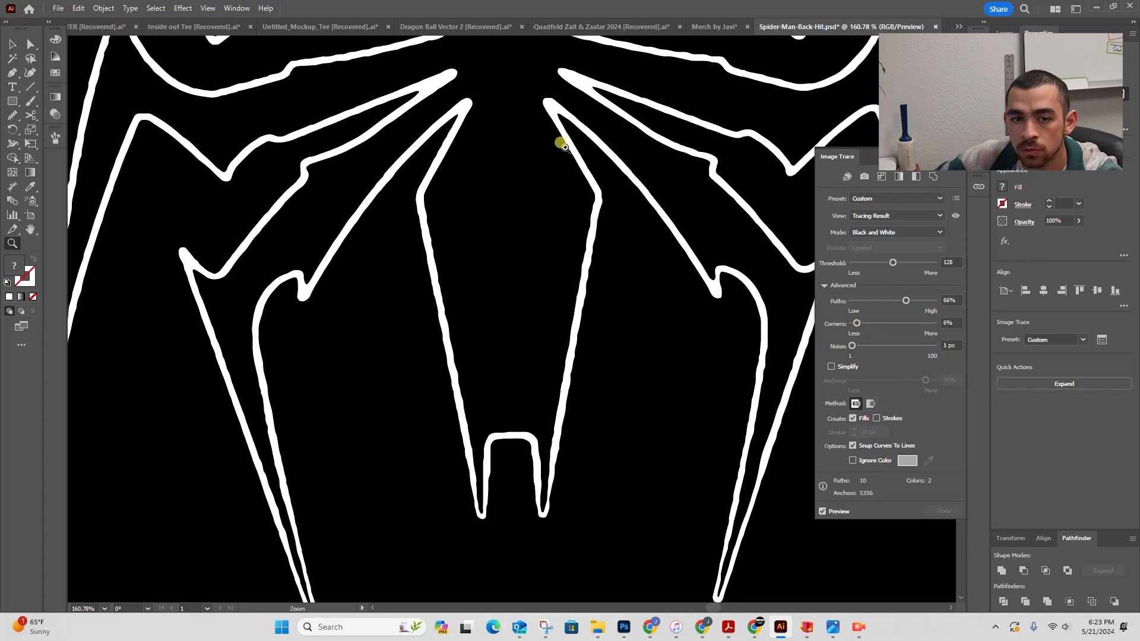
- Expand the tracing result into editable vector paths
drag(543, 156, 481, 173)
key(space)
drag(492, 213, 518, 427)
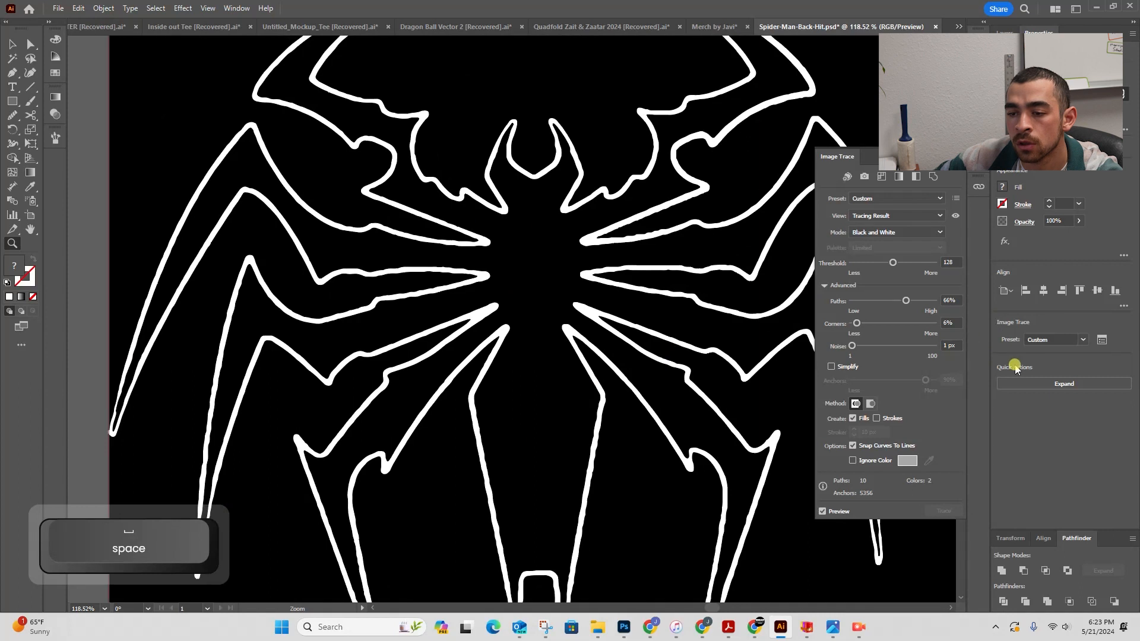
click(1016, 384)
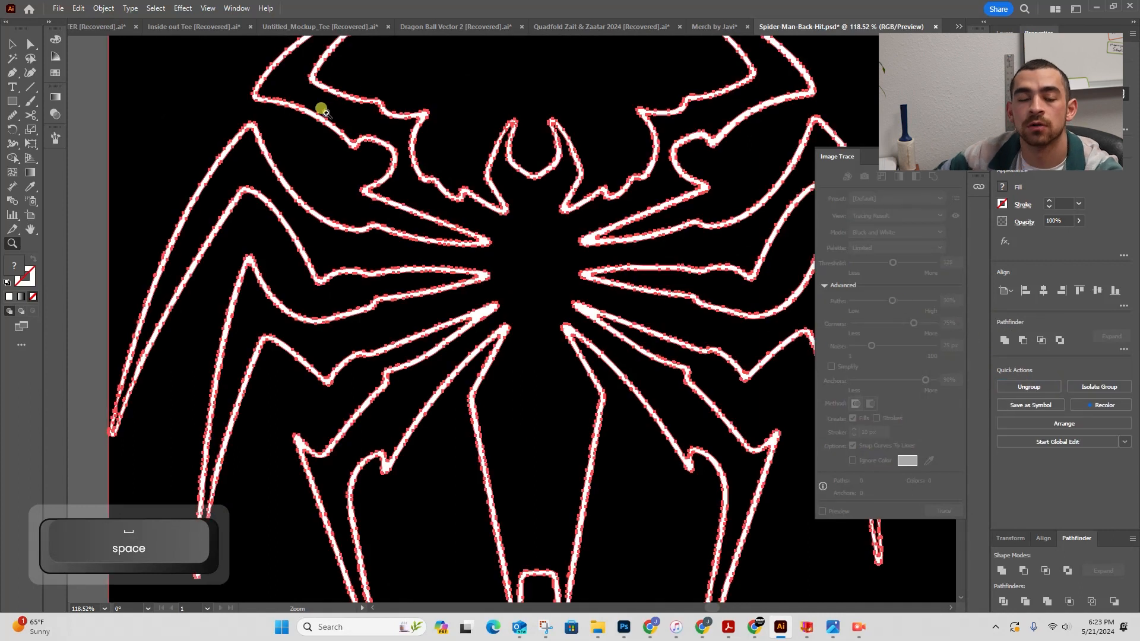
- Close the Image Trace panel and ungroup the expanded trace
key(z)
alt+click(415, 117)
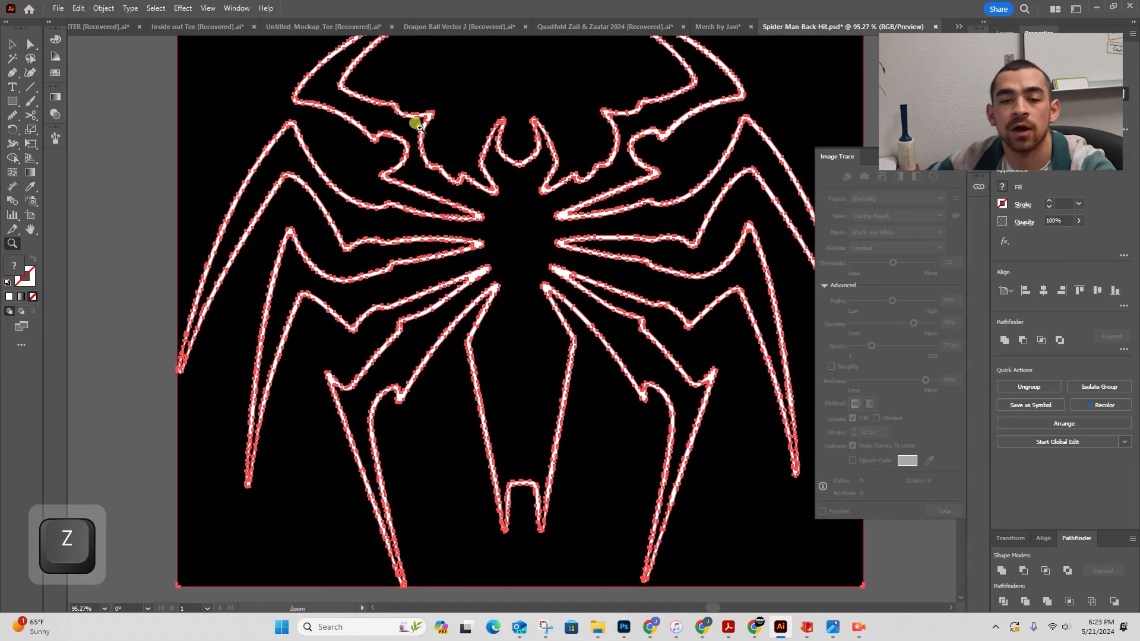
key(v)
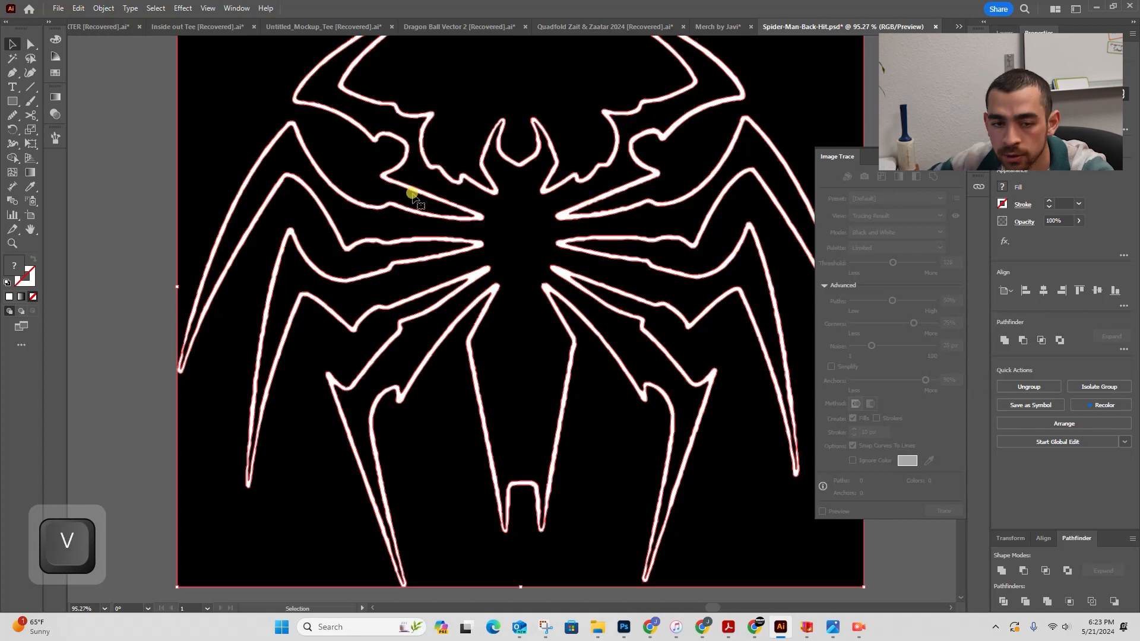
key(z)
drag(607, 220, 475, 240)
key(space)
drag(564, 256, 341, 285)
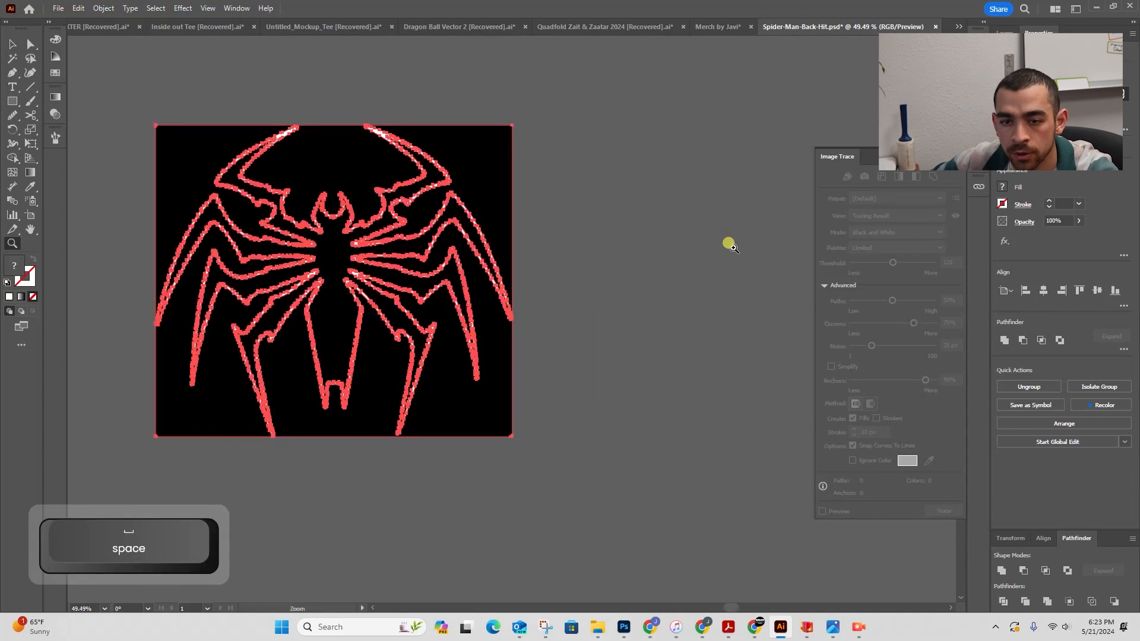
key(v)
click(960, 152)
click(748, 183)
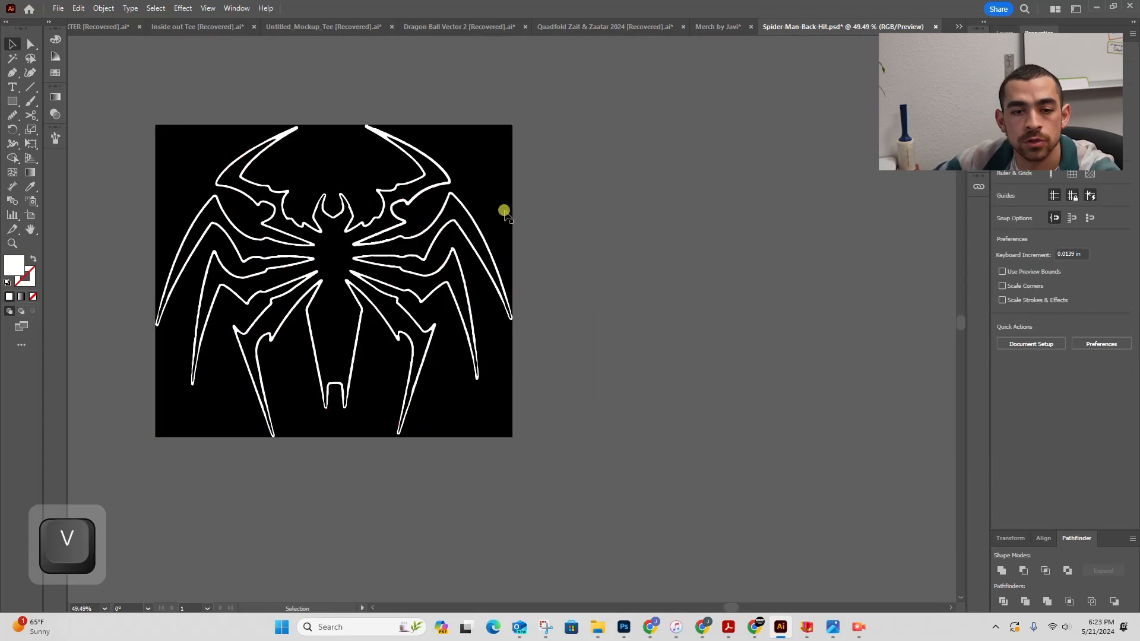
click(503, 197)
key(ctrl+shift+g)
click(535, 161)
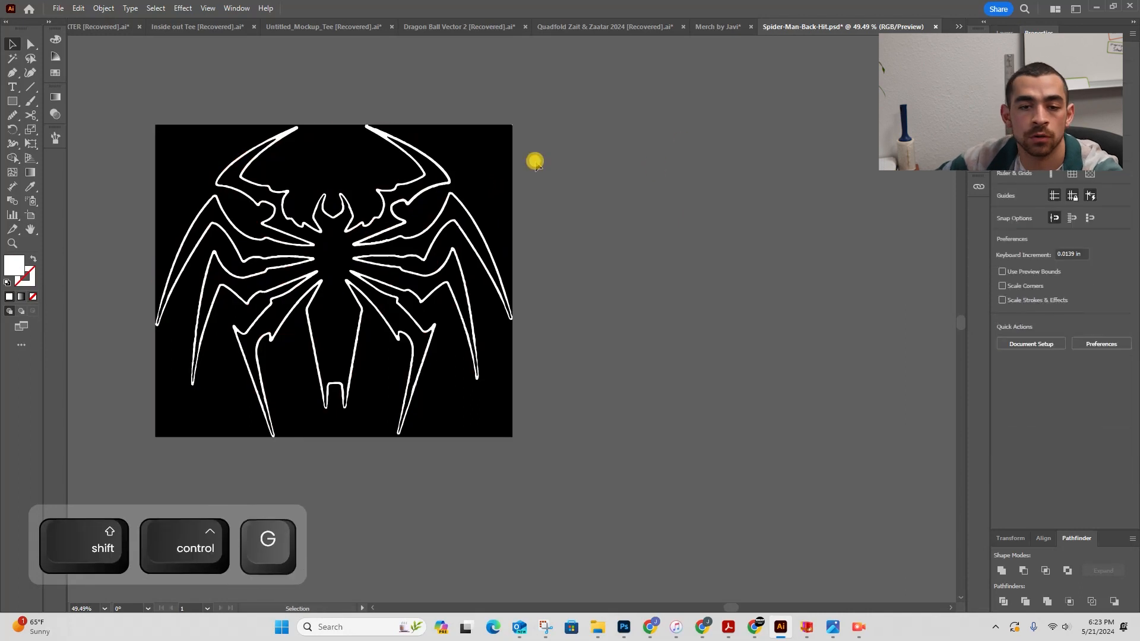
- Select all black background shapes by same fill color and delete them, plus a stray leftover point
click(380, 223)
click(155, 8)
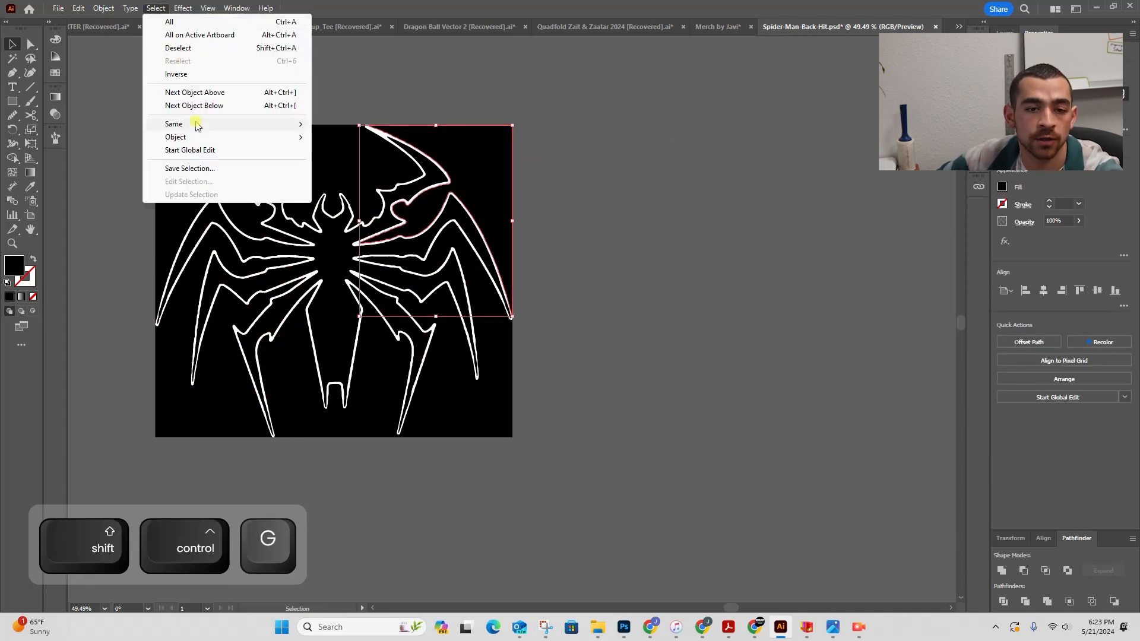
mouse_move(195, 125)
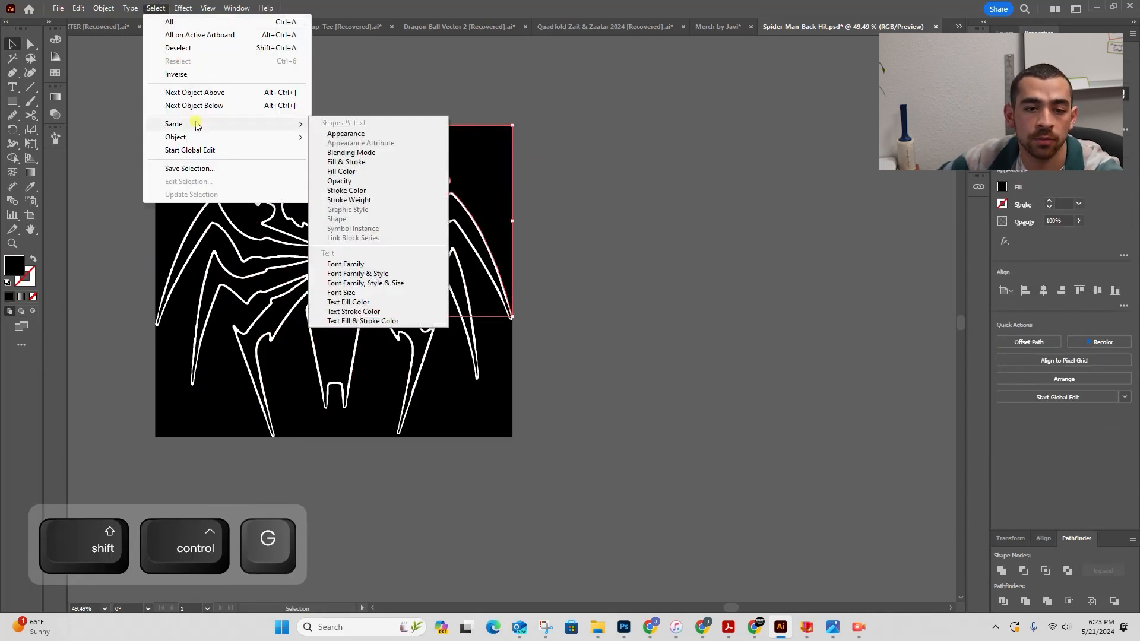
click(414, 172)
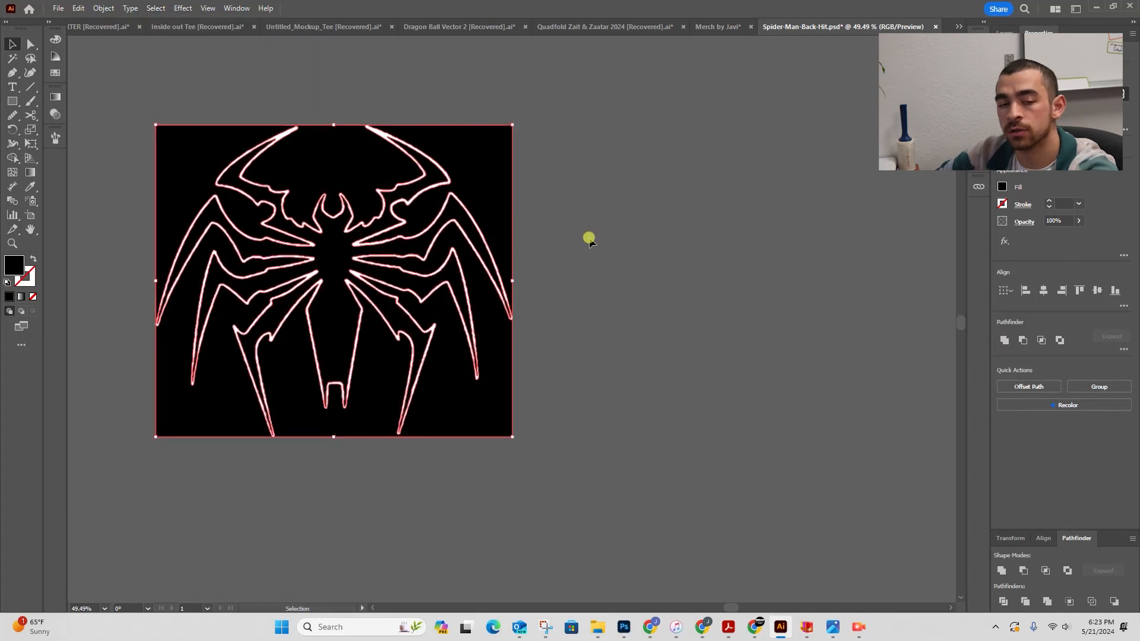
key(BackSpace)
drag(507, 116, 575, 168)
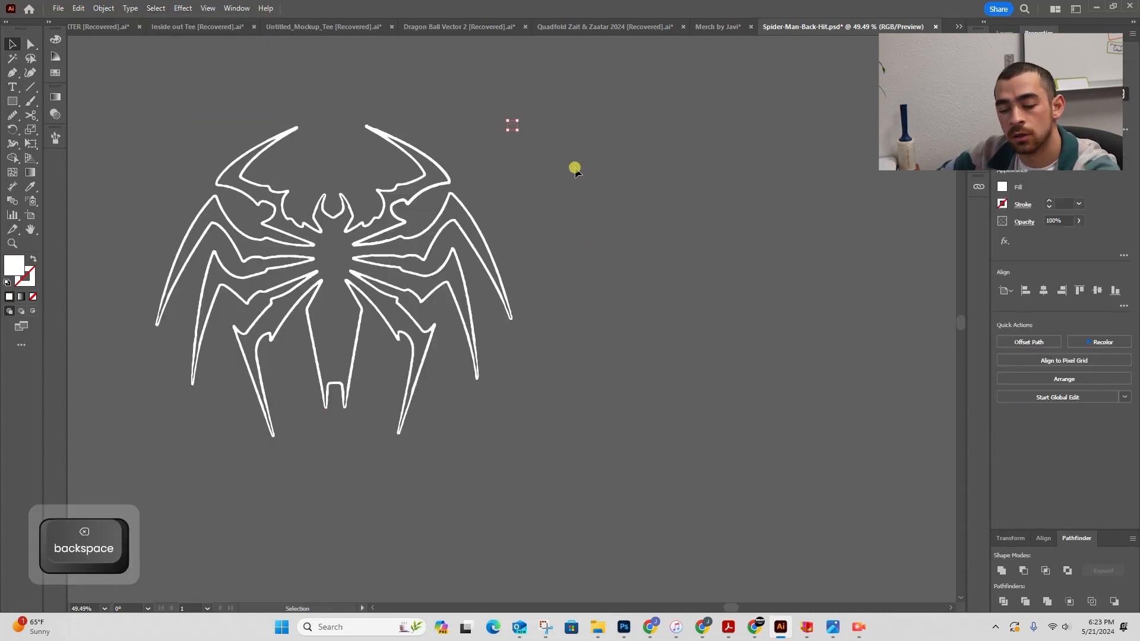
key(BackSpace)
- Remove the notch anchor points at the tip of the upper-left leg
key(space)
drag(304, 198, 540, 119)
key(z)
key(space)
drag(433, 142, 402, 225)
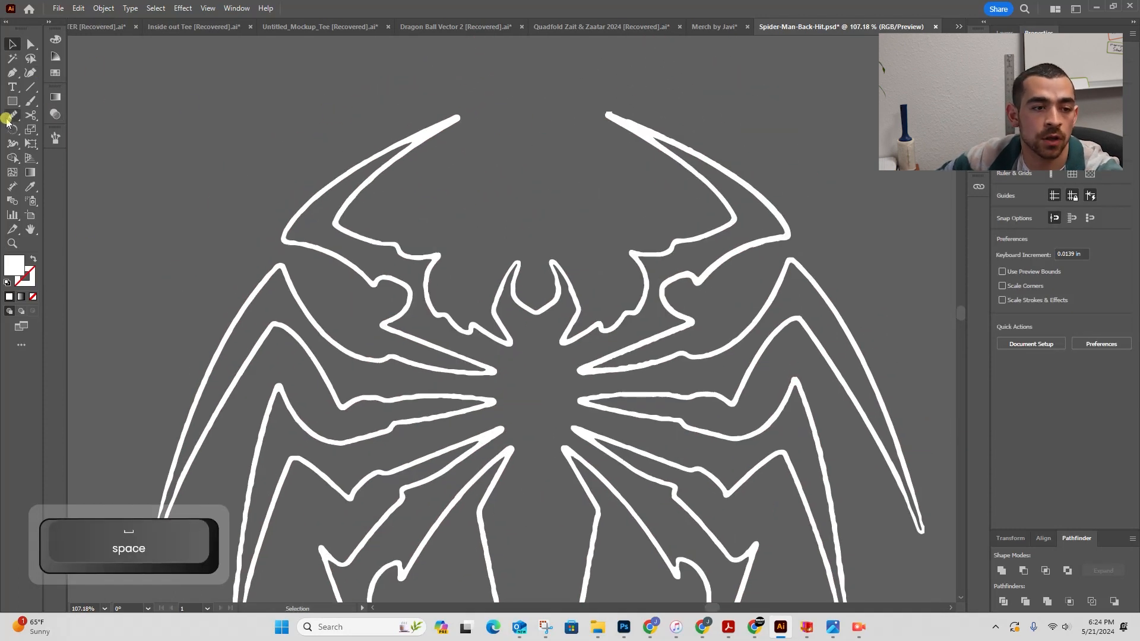
click(13, 117)
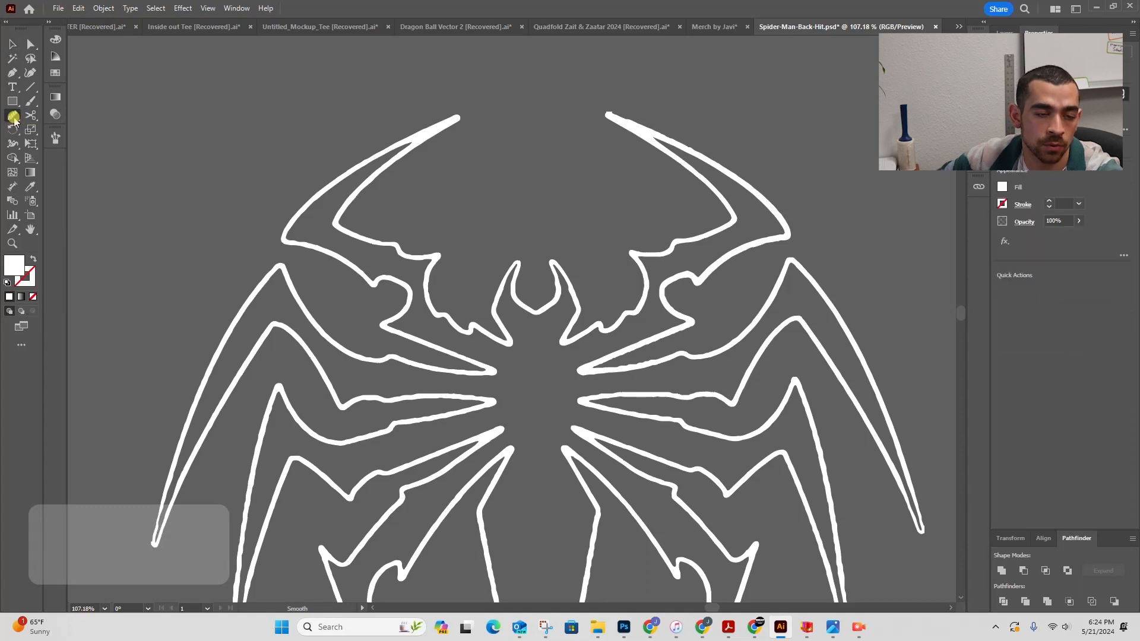
drag(15, 121, 52, 146)
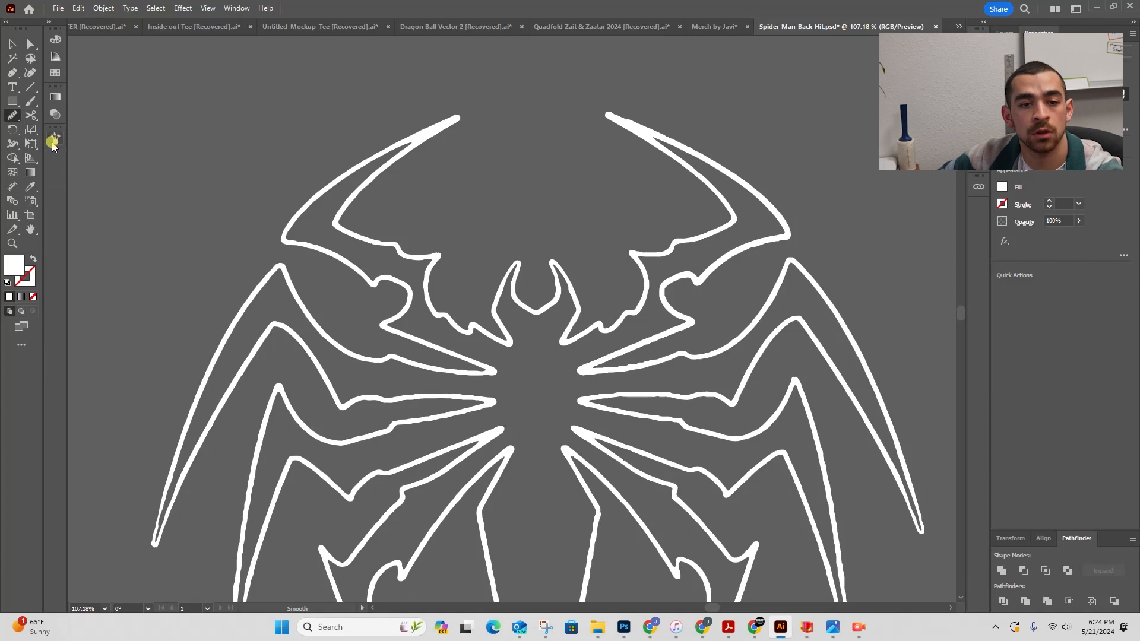
key(v)
click(619, 135)
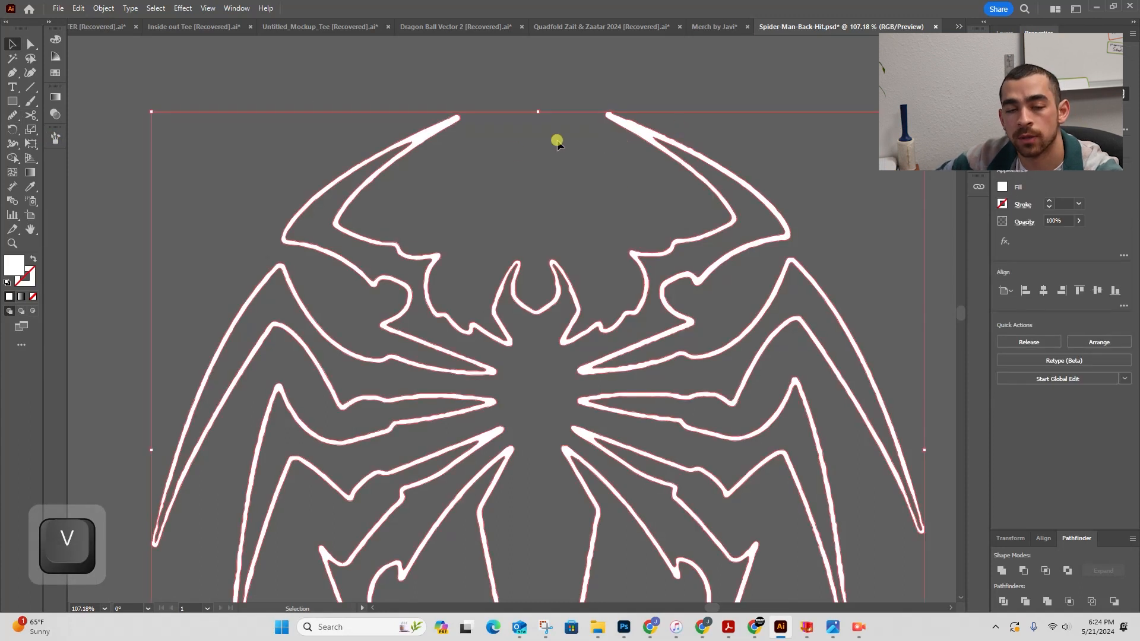
key(z)
mouse_move(659, 134)
mouse_down()
mouse_move(798, 129)
mouse_move(659, 153)
mouse_up()
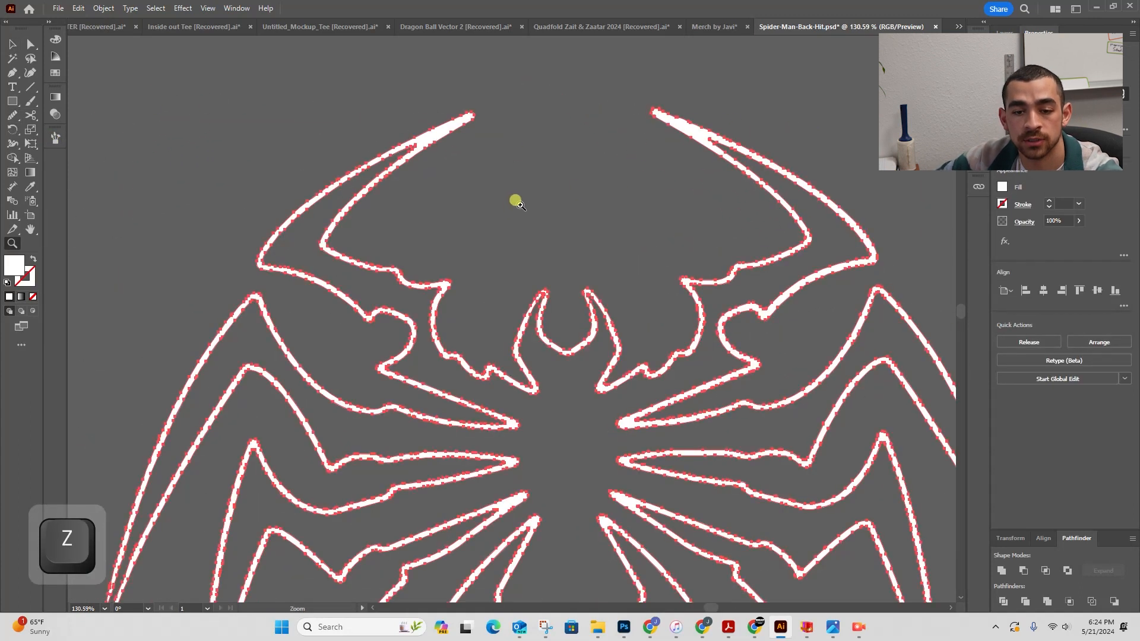
drag(784, 114, 950, 119)
key(space)
drag(394, 114, 326, 140)
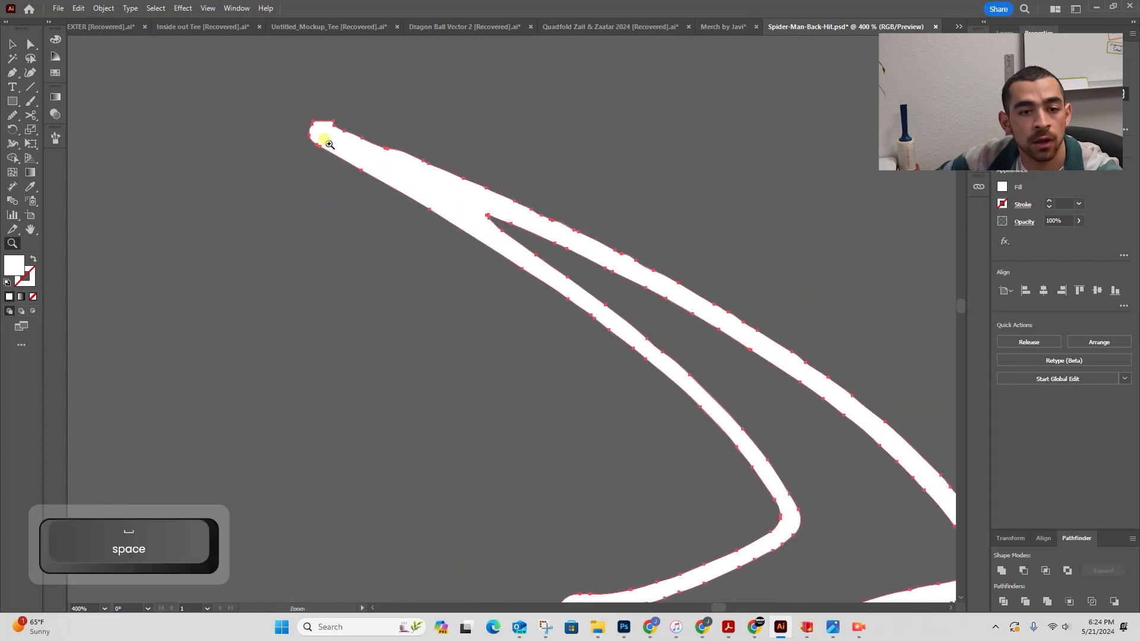
key(z)
drag(323, 93, 429, 91)
key(a)
key(z)
drag(318, 140, 497, 109)
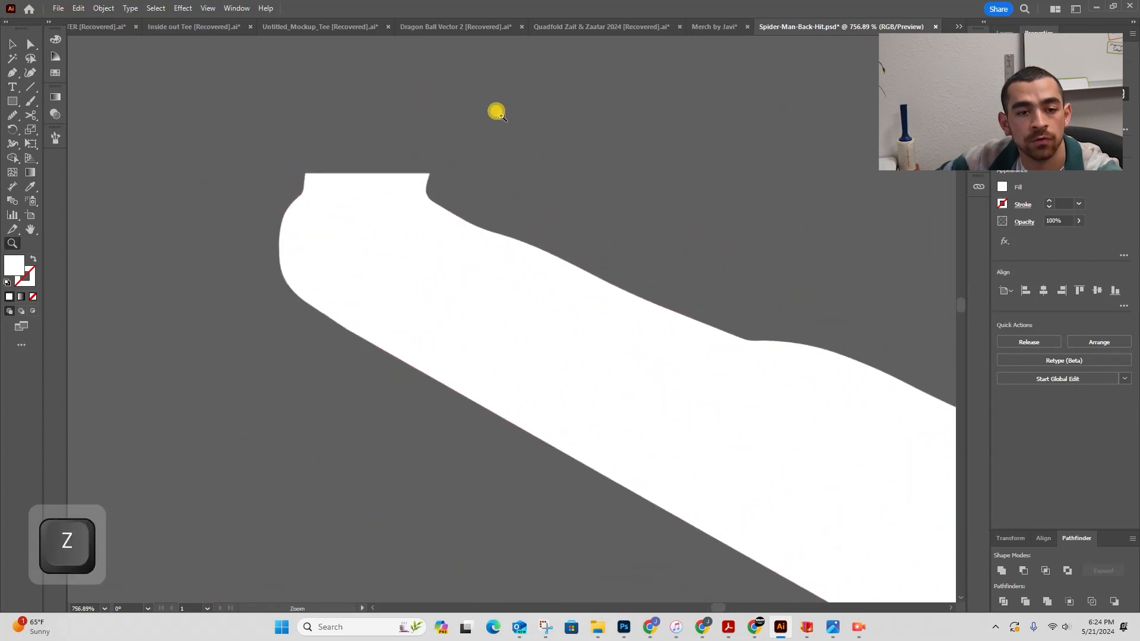
key(a)
drag(320, 181, 323, 183)
drag(426, 163, 390, 168)
click(1037, 296)
- Smooth the outline around the tip of the upper-left leg with the Smooth tool
key(z)
key(space)
drag(555, 178, 433, 142)
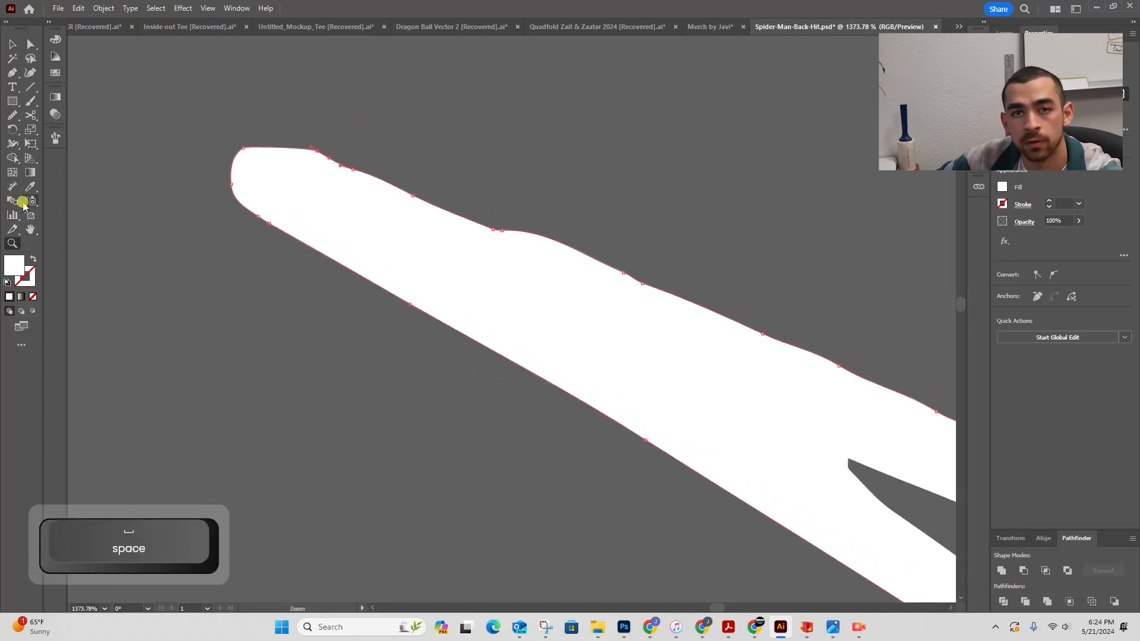
click(11, 114)
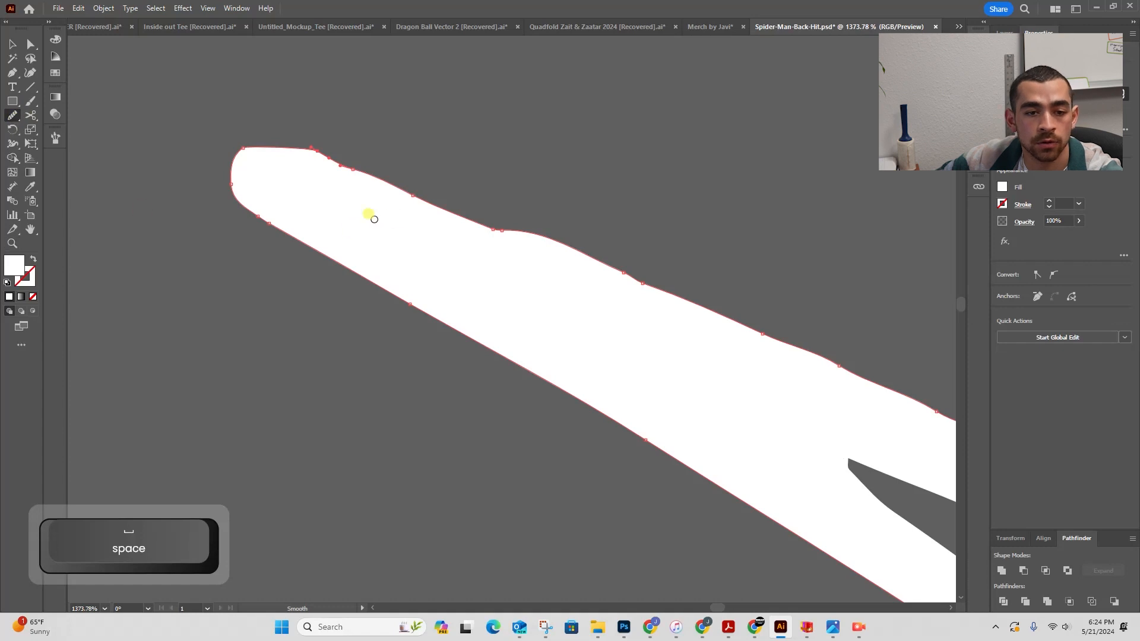
mouse_move(288, 238)
mouse_down()
mouse_move(349, 259)
mouse_move(288, 127)
mouse_move(531, 257)
mouse_up()
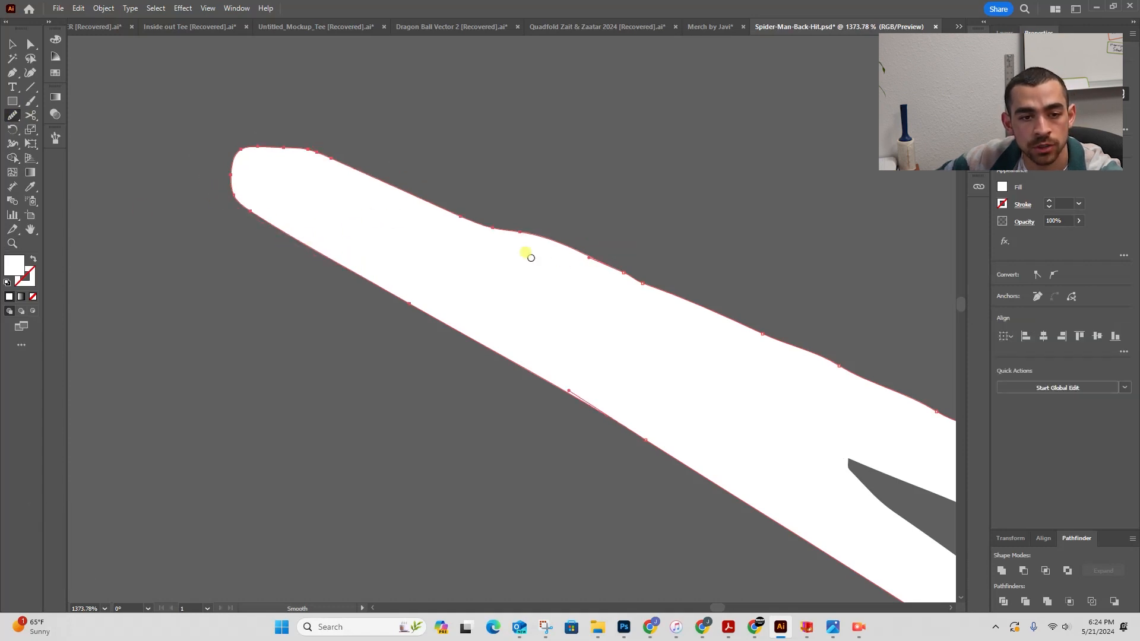
mouse_move(420, 165)
mouse_down()
mouse_move(298, 128)
mouse_move(482, 181)
mouse_up()
mouse_move(244, 185)
mouse_down()
mouse_move(376, 148)
mouse_move(399, 156)
mouse_up()
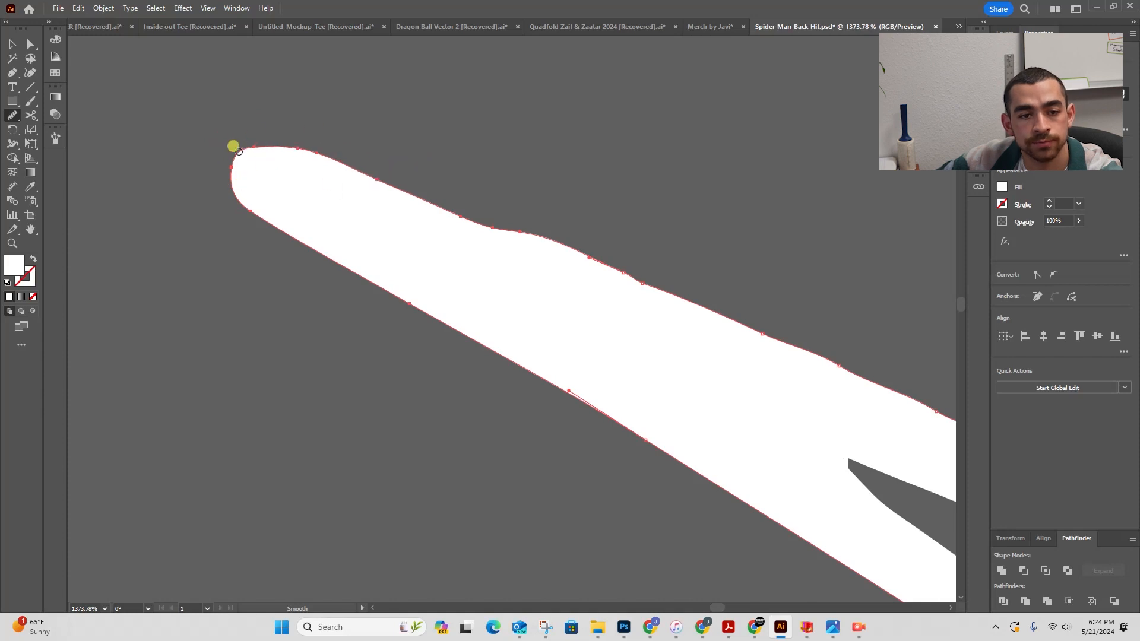
drag(233, 148, 440, 189)
- Smooth the jagged outer and inner edges along the upper-left leg
key(z)
drag(625, 201, 380, 173)
key(space)
drag(605, 206, 252, 145)
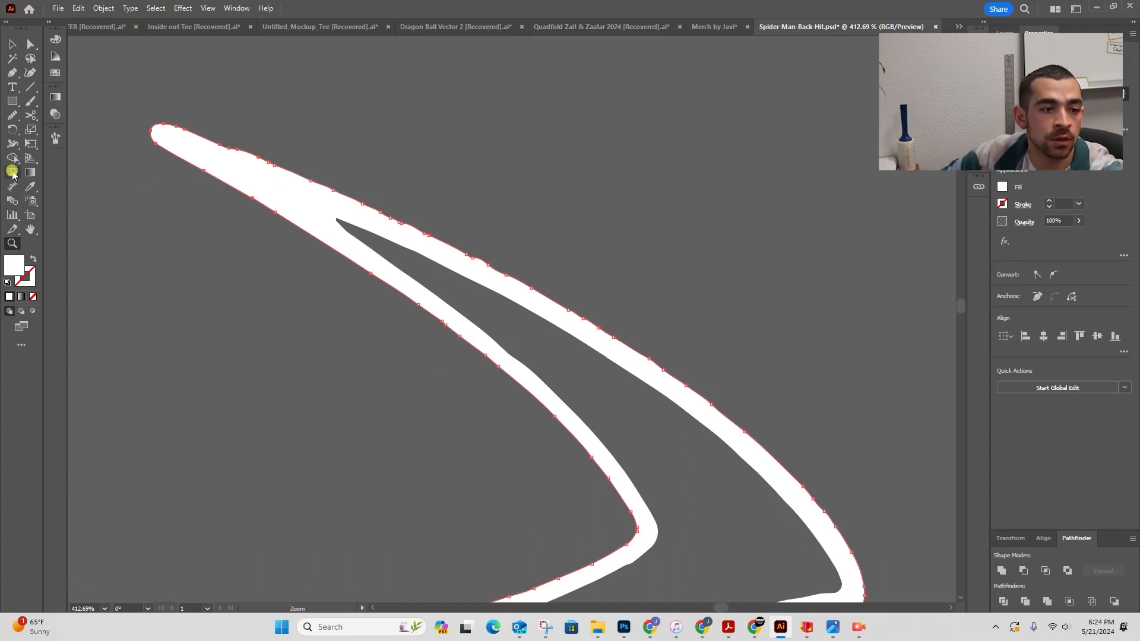
drag(198, 130, 428, 230)
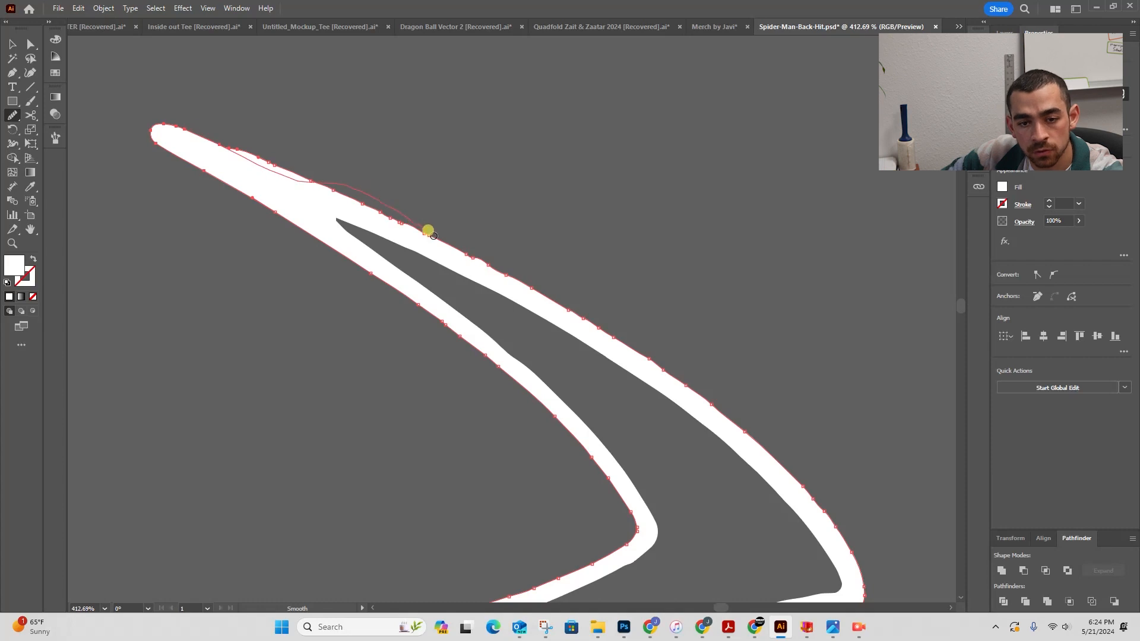
drag(886, 591, 884, 590)
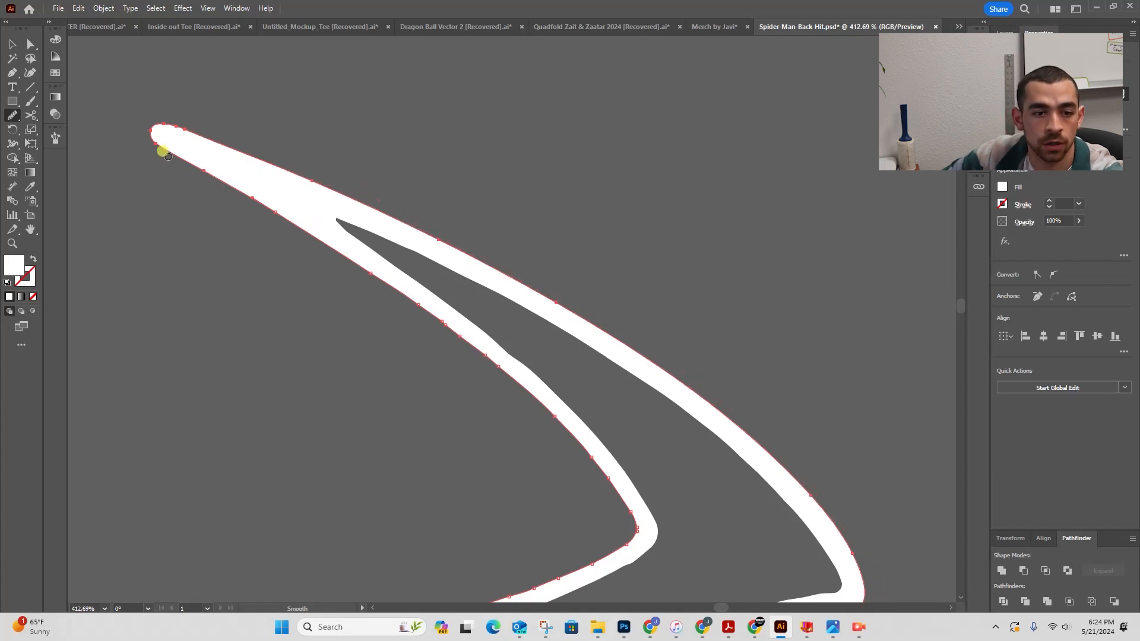
drag(613, 527, 618, 535)
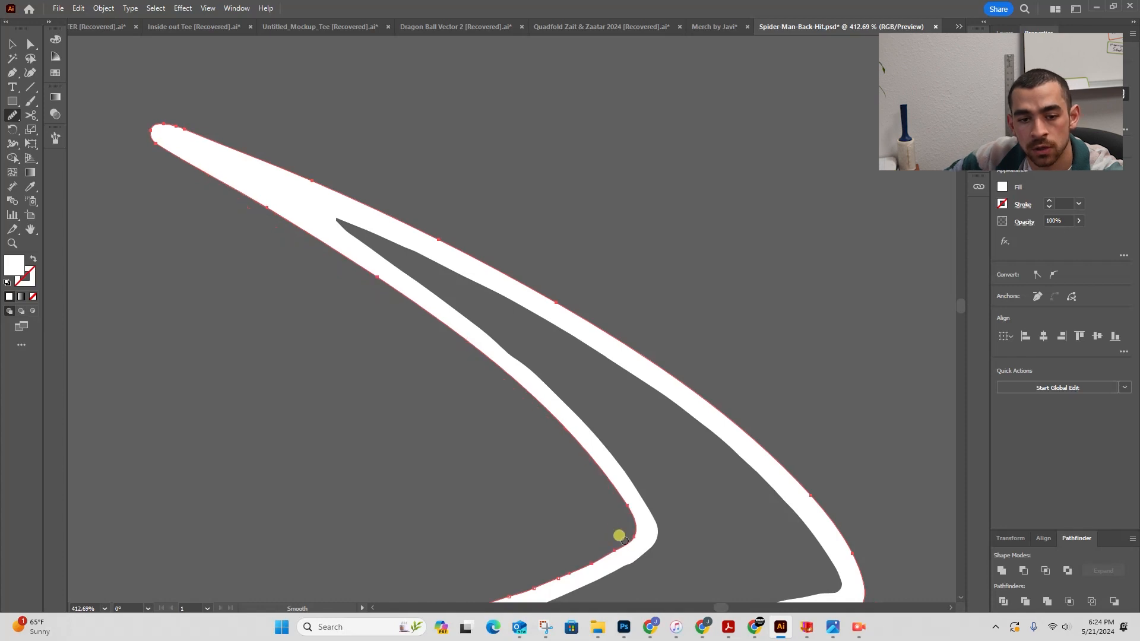
- Smooth the jagged curves of the neighbouring leg shapes near the upper-left body
key(space)
drag(514, 493, 429, 387)
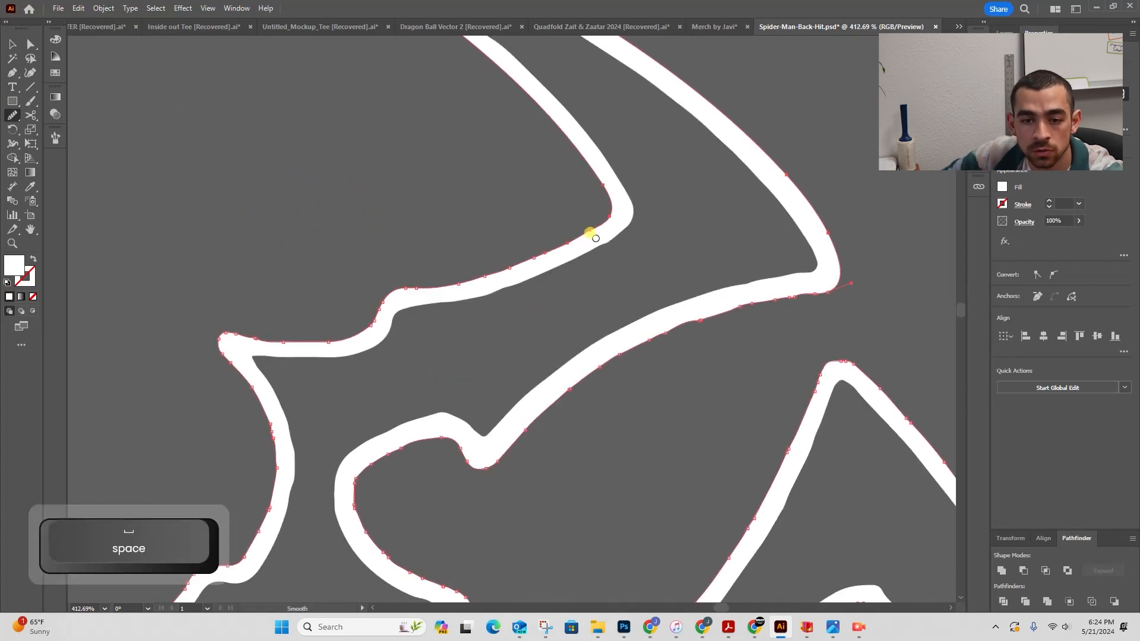
mouse_move(595, 219)
mouse_down()
mouse_move(527, 265)
mouse_move(416, 295)
mouse_move(426, 285)
mouse_up()
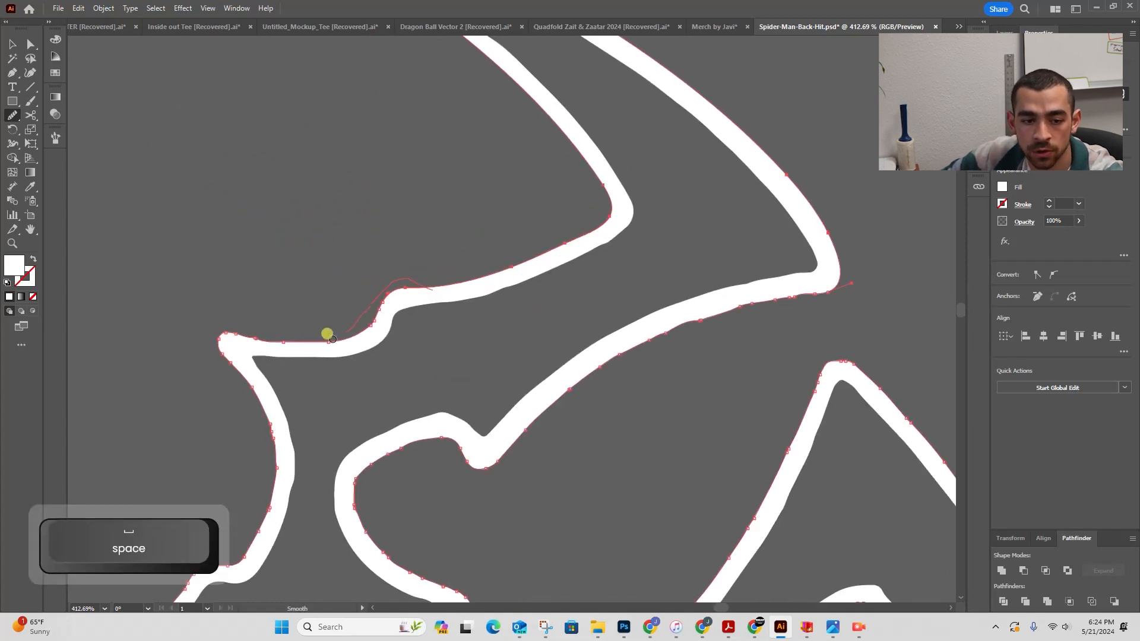
mouse_move(332, 339)
mouse_down()
mouse_move(236, 312)
mouse_move(273, 352)
mouse_move(340, 225)
mouse_up()
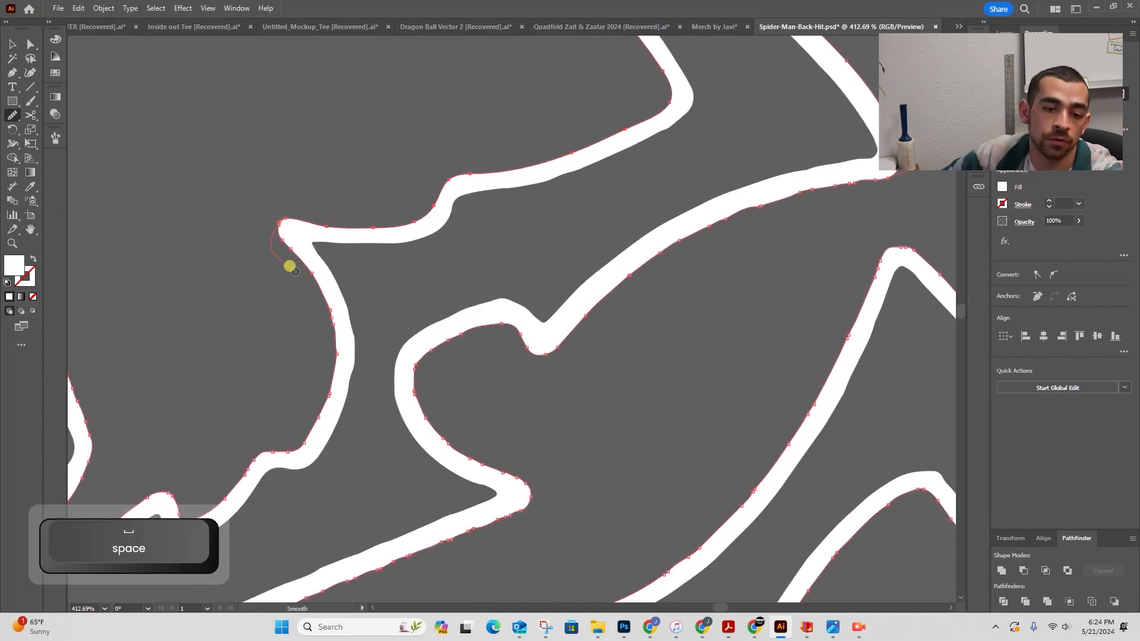
drag(276, 458, 275, 458)
mouse_move(459, 358)
mouse_down()
mouse_move(513, 266)
mouse_move(602, 193)
mouse_up()
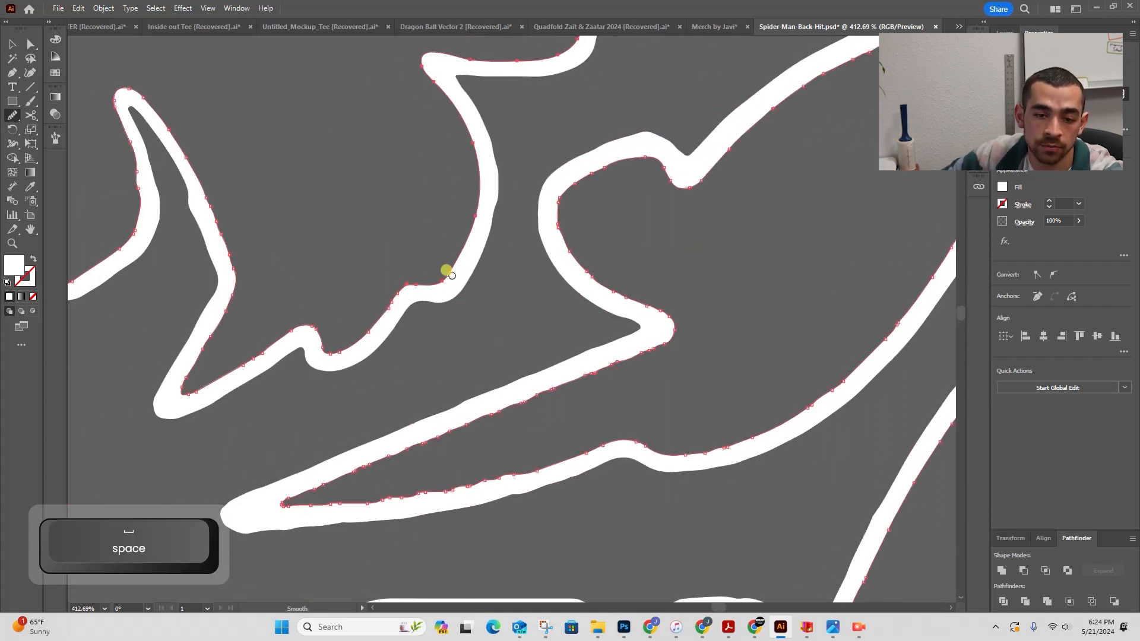
drag(355, 336, 273, 313)
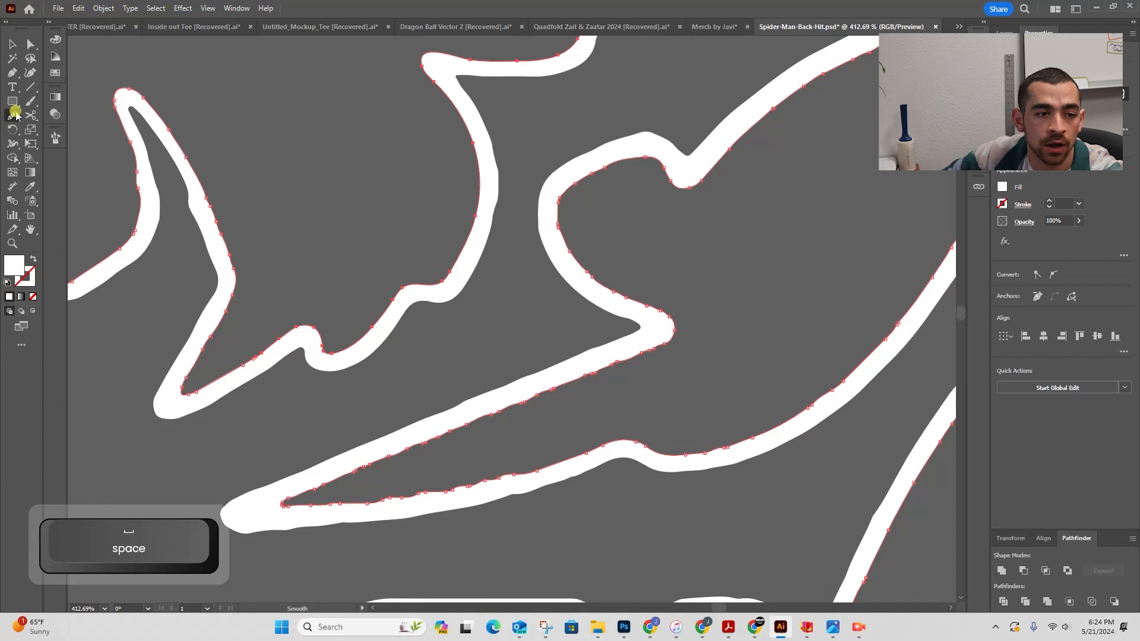
- Open the Smooth Tool Options and accept the current fidelity setting
click(14, 115)
double_click(13, 116)
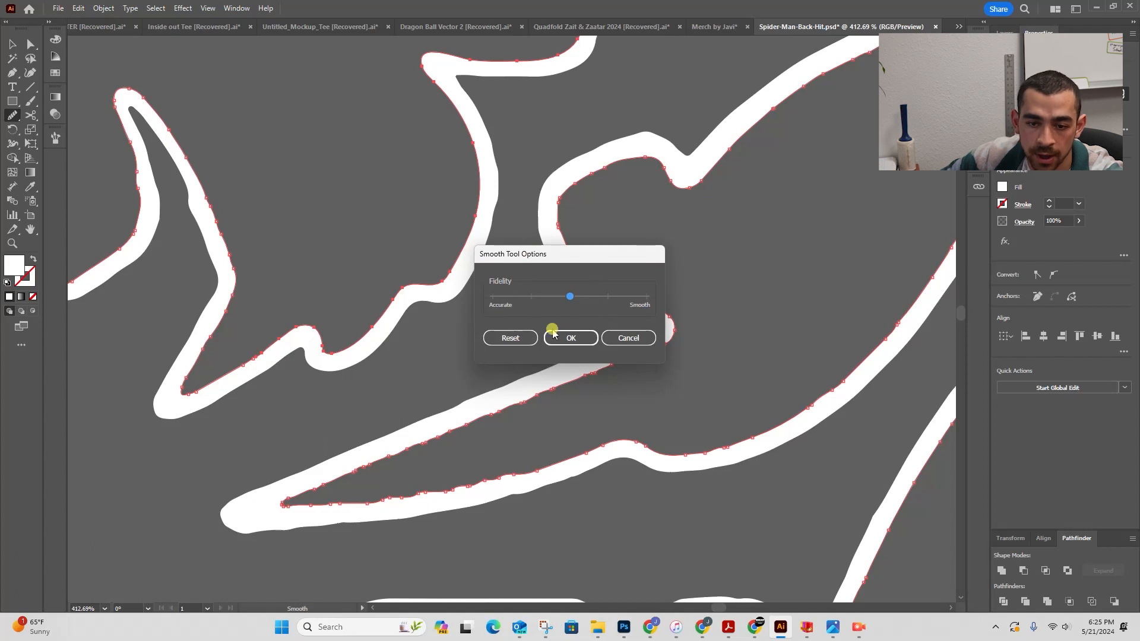
click(571, 338)
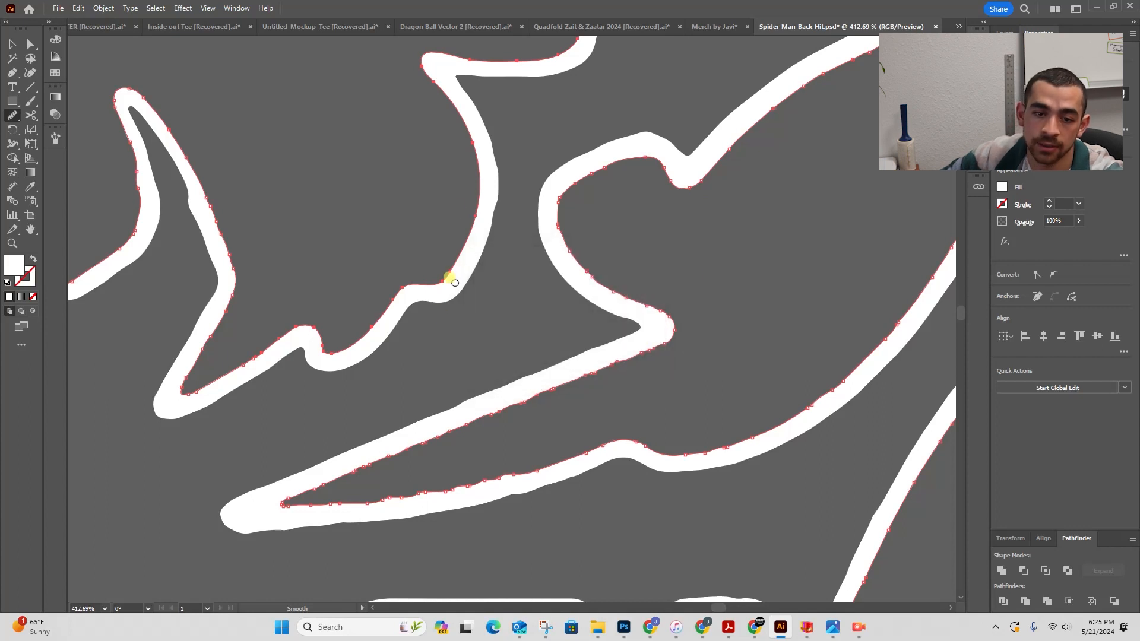
- Smooth the remaining jagged outer edges of the upper-left leg shape with the Smooth tool
drag(349, 348, 324, 345)
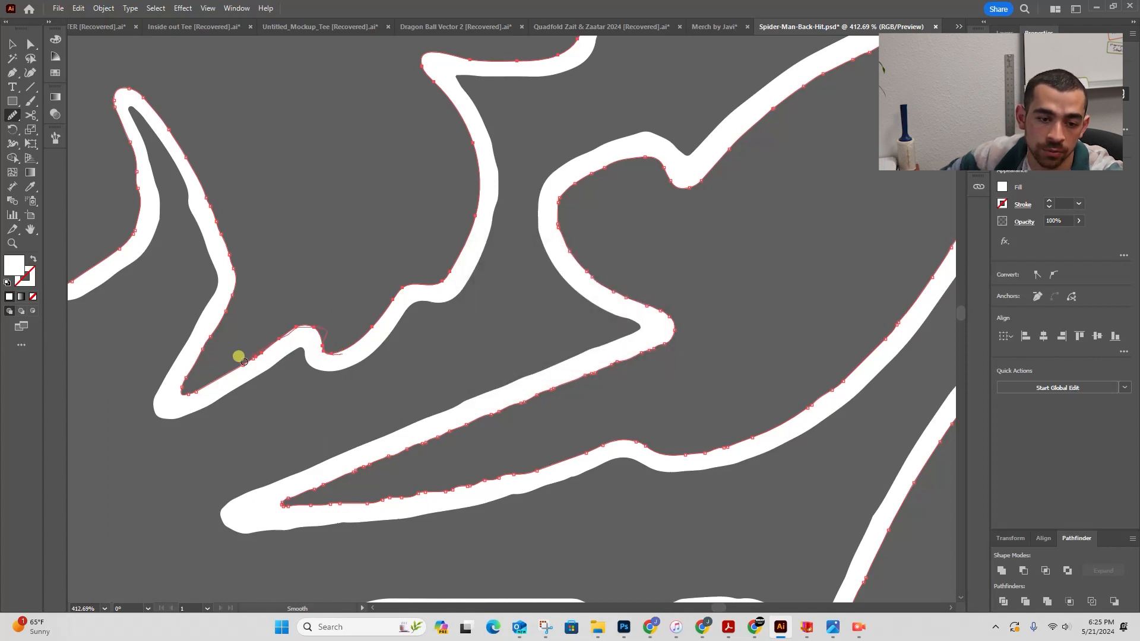
mouse_move(243, 362)
mouse_down()
mouse_move(226, 376)
mouse_move(190, 346)
mouse_move(219, 247)
mouse_up()
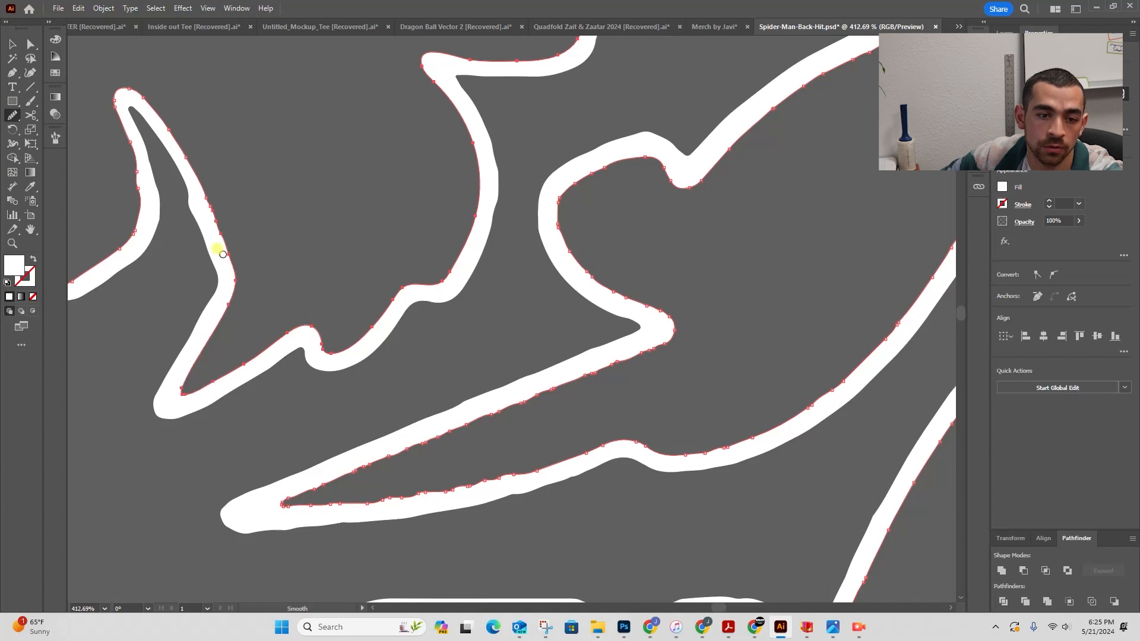
mouse_move(287, 232)
mouse_down()
mouse_move(486, 356)
mouse_move(333, 221)
mouse_move(263, 237)
mouse_up()
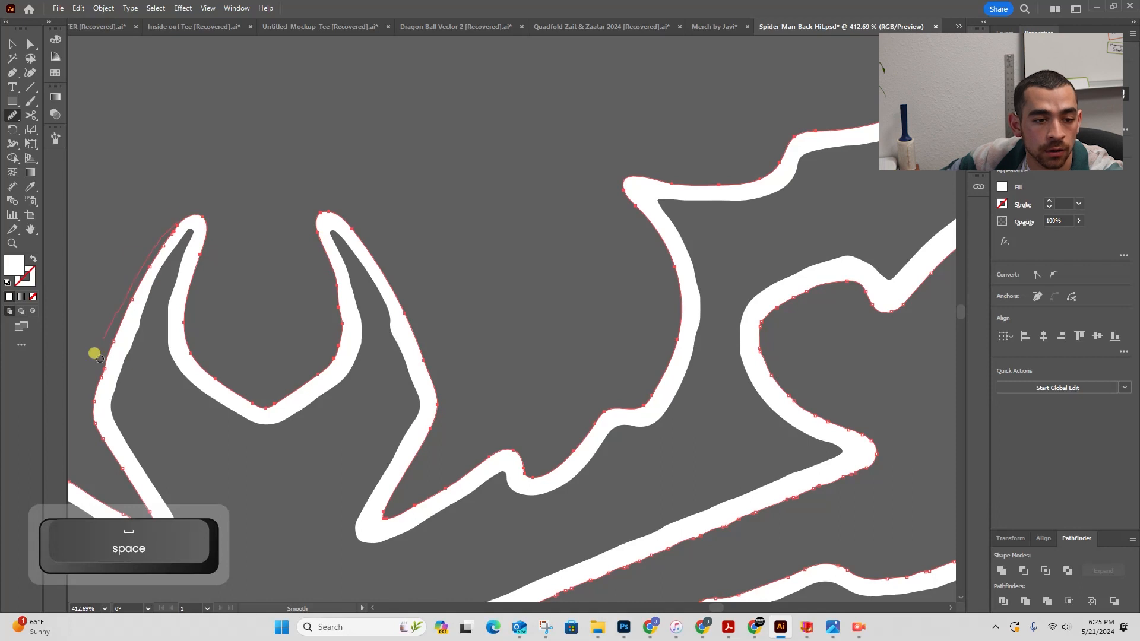
- Smooth the edges of the two-pronged shape and the neighbouring leg curve near the upper body
drag(191, 356, 351, 287)
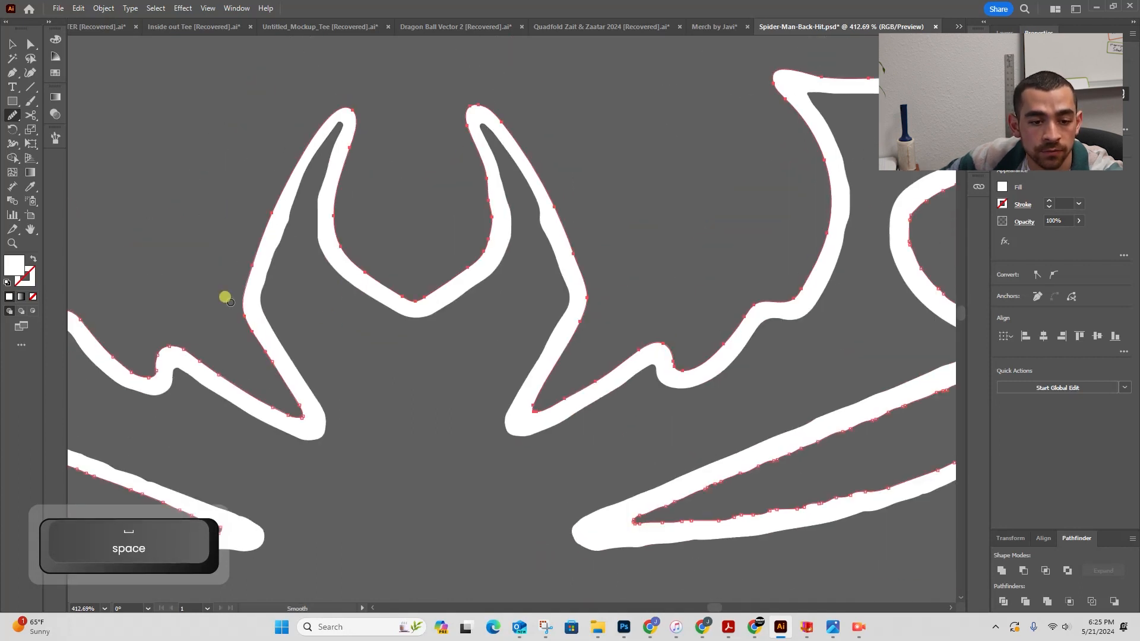
drag(259, 321, 313, 413)
mouse_move(217, 371)
mouse_down()
mouse_move(453, 338)
mouse_move(422, 326)
mouse_move(378, 354)
mouse_move(390, 327)
mouse_up()
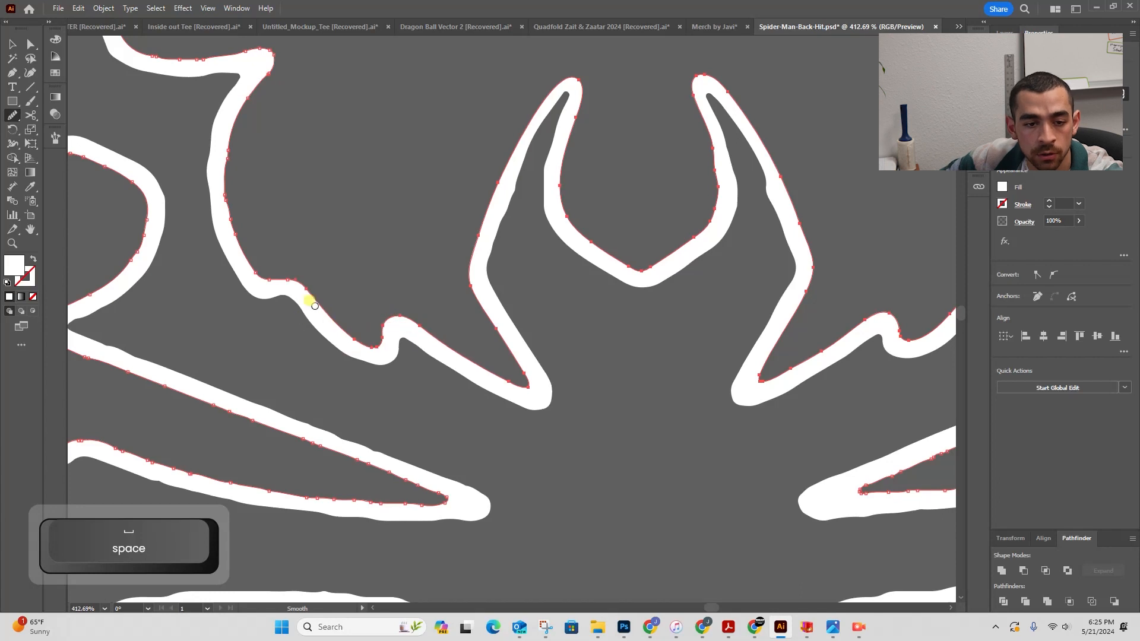
drag(258, 277, 205, 188)
drag(306, 169, 342, 320)
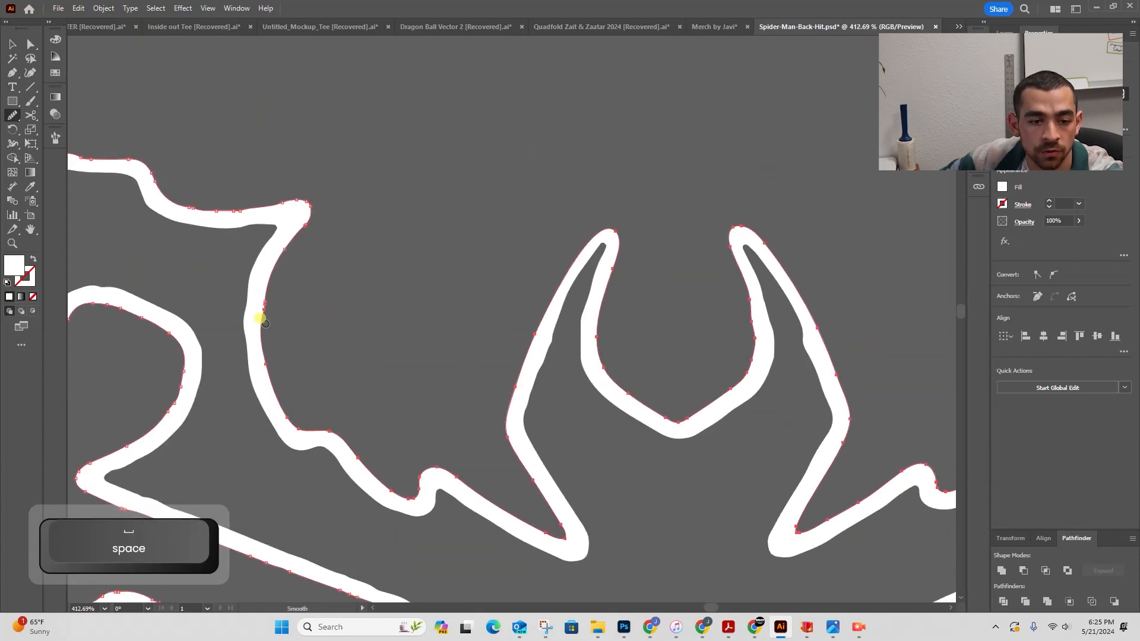
drag(263, 317, 288, 238)
drag(270, 281, 265, 395)
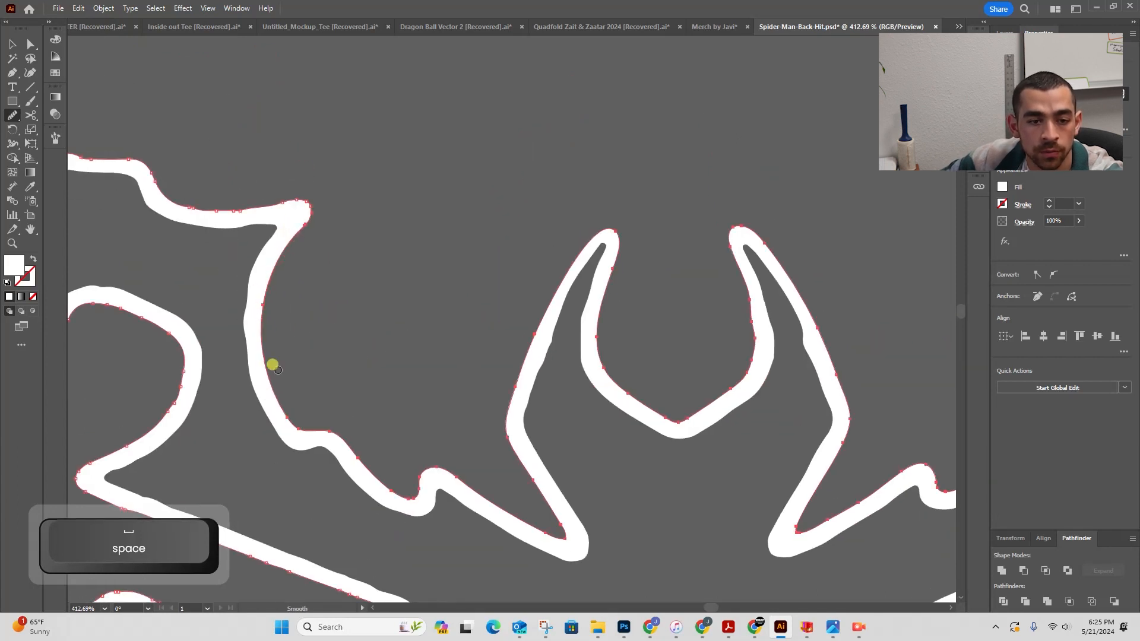
- Undo the last smoothing stroke and zoom in closely on the upper edge of the neighbouring leg
drag(497, 283, 716, 300)
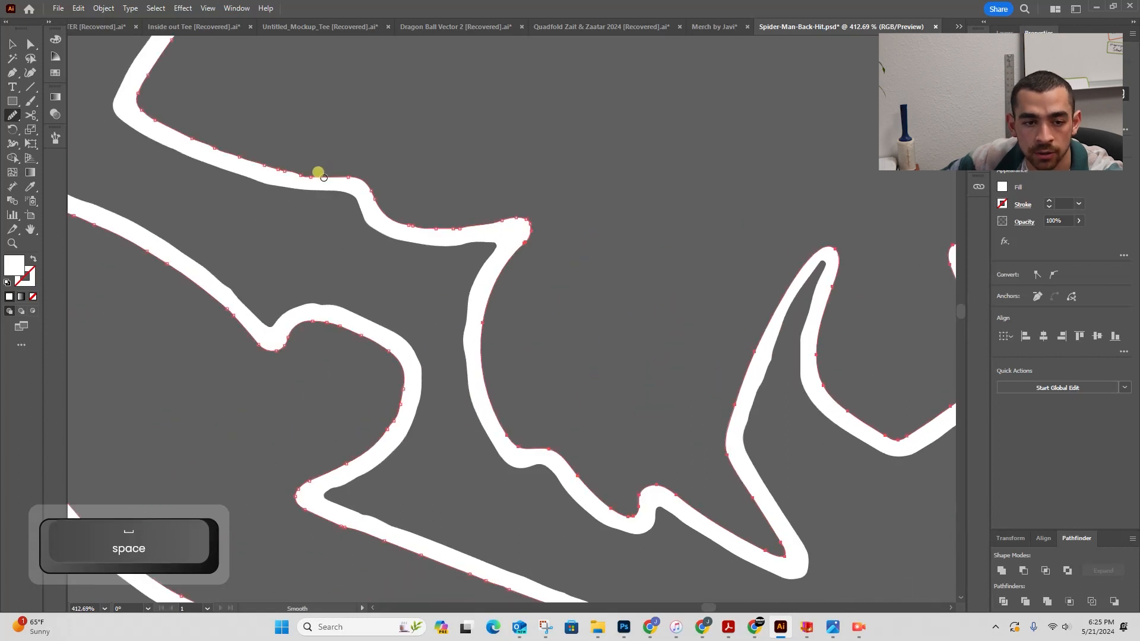
click(324, 177)
key(z)
drag(432, 185, 270, 216)
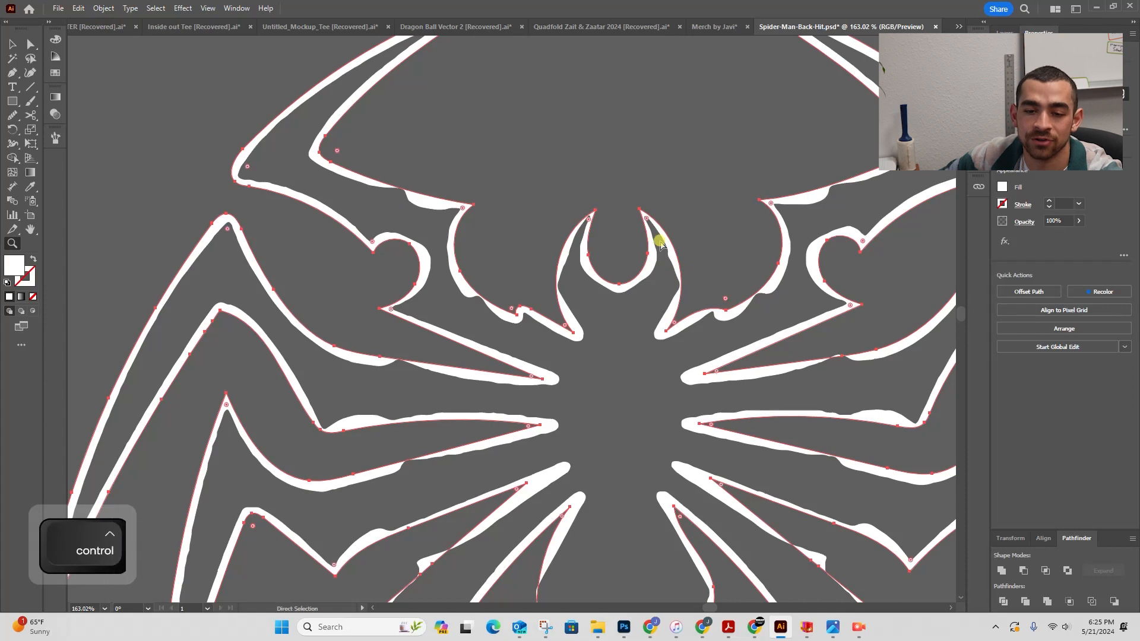
key(ctrl+z)
key(z)
drag(484, 204, 800, 354)
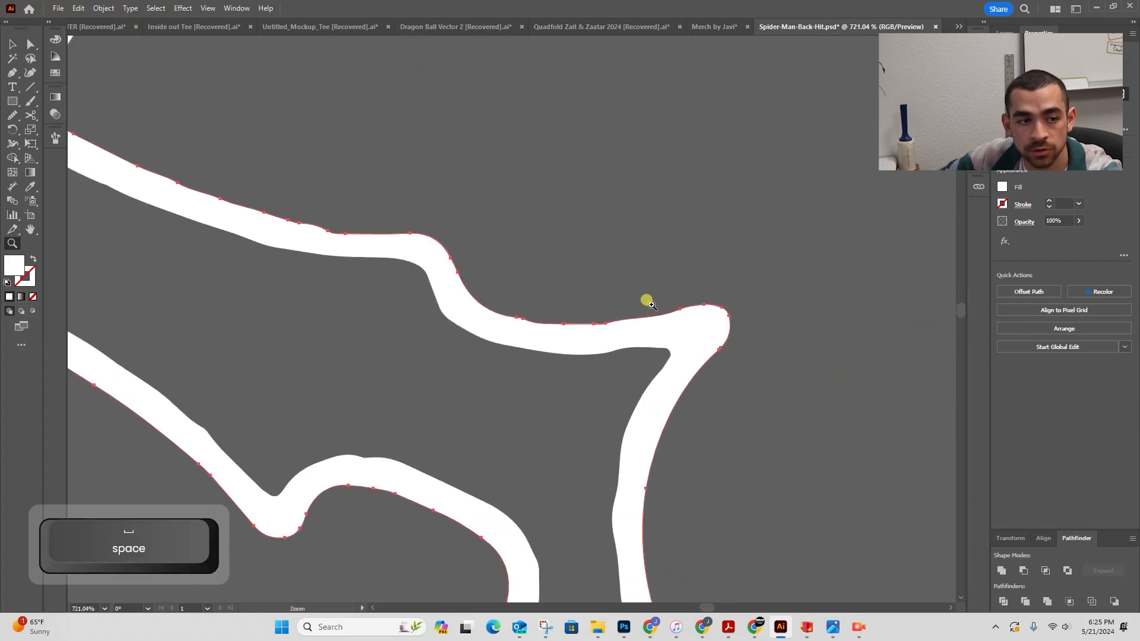
- Smooth the jagged upper edge of the zoomed leg shape with the Smooth tool
click(13, 116)
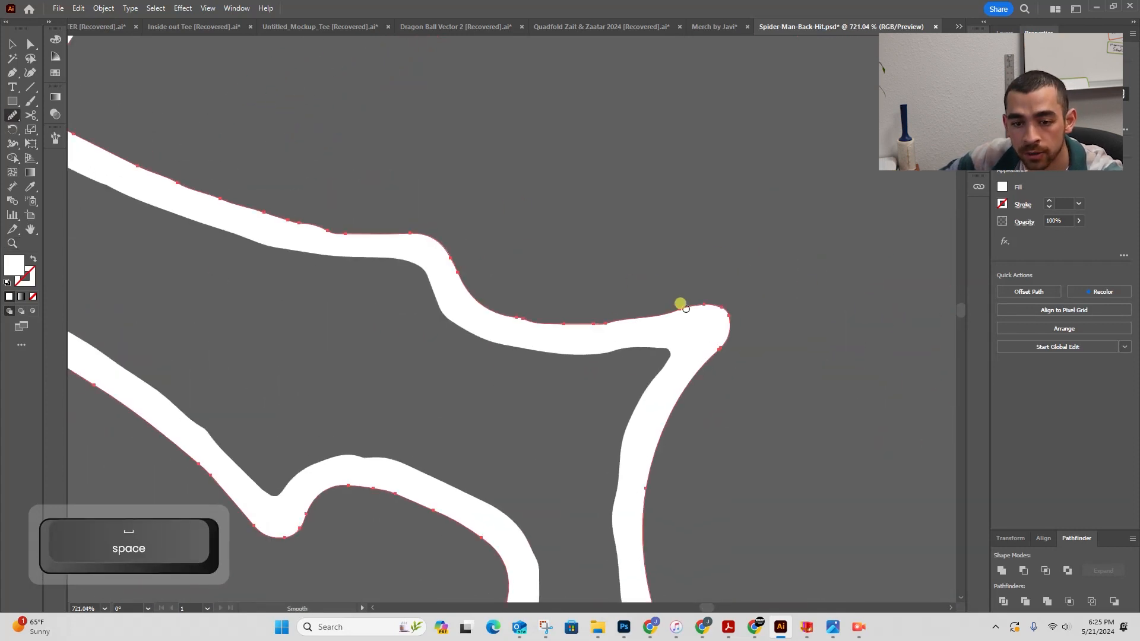
mouse_move(686, 308)
mouse_down()
mouse_move(650, 321)
mouse_move(447, 265)
mouse_up()
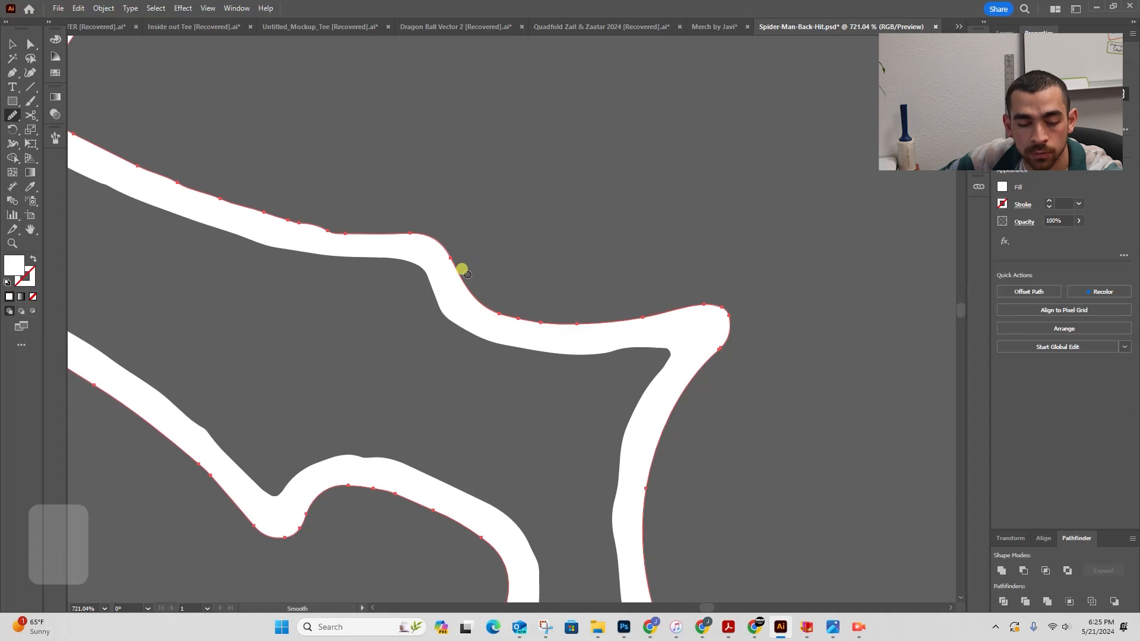
drag(292, 215, 111, 136)
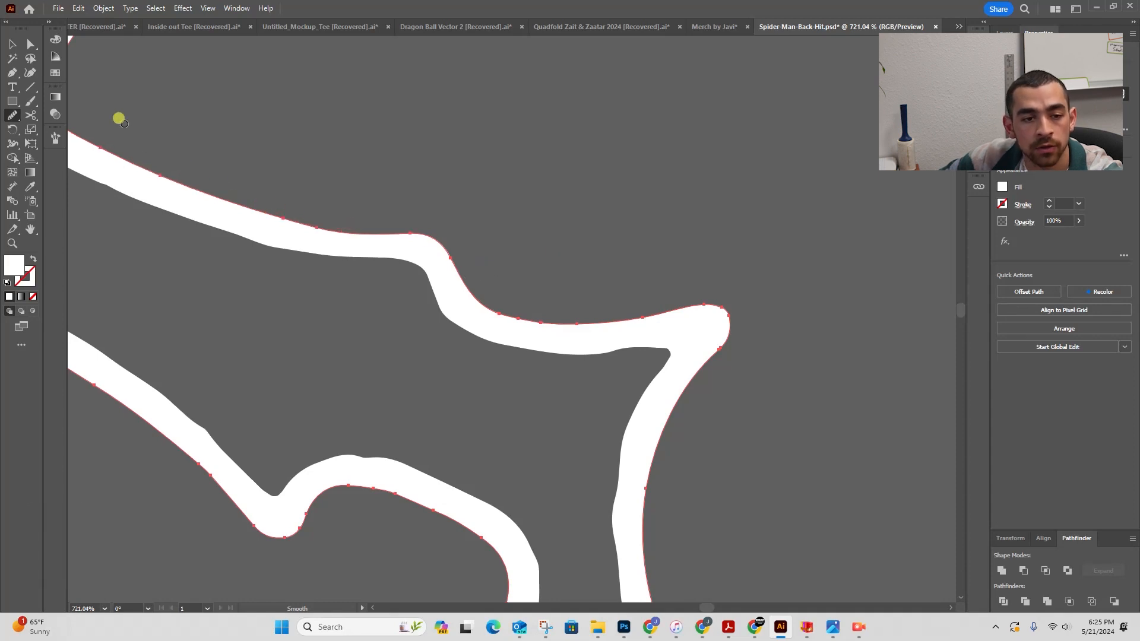
- Smooth the inner and outer edges of the long pointed leg tip at the upper left
key(space)
drag(318, 185, 798, 346)
mouse_move(574, 310)
mouse_down()
mouse_move(552, 203)
mouse_move(639, 107)
mouse_up()
key(space)
drag(639, 114, 470, 396)
key(z)
drag(626, 308, 544, 331)
key(space)
drag(700, 260, 489, 262)
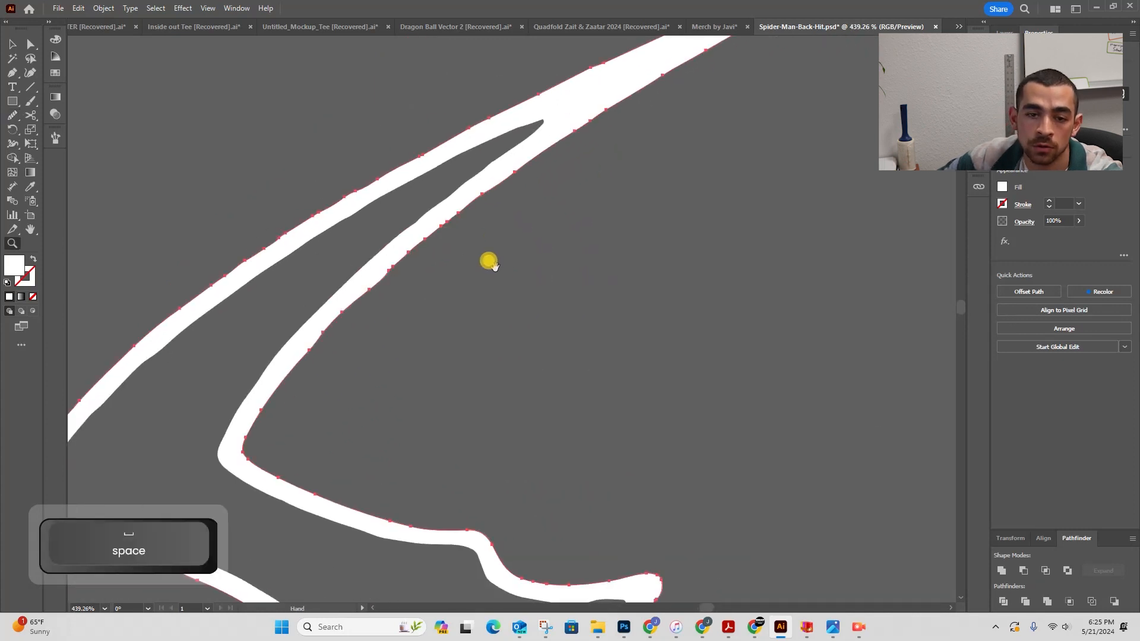
key(z)
drag(602, 202, 534, 220)
click(12, 115)
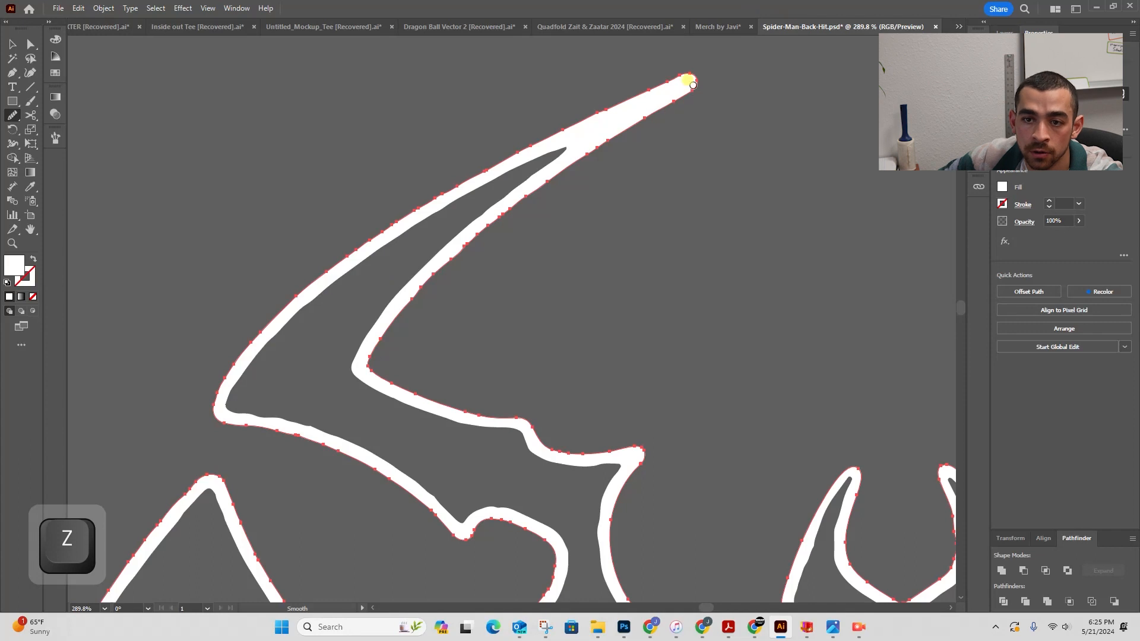
mouse_move(656, 107)
mouse_down()
mouse_move(569, 157)
mouse_move(492, 230)
mouse_up()
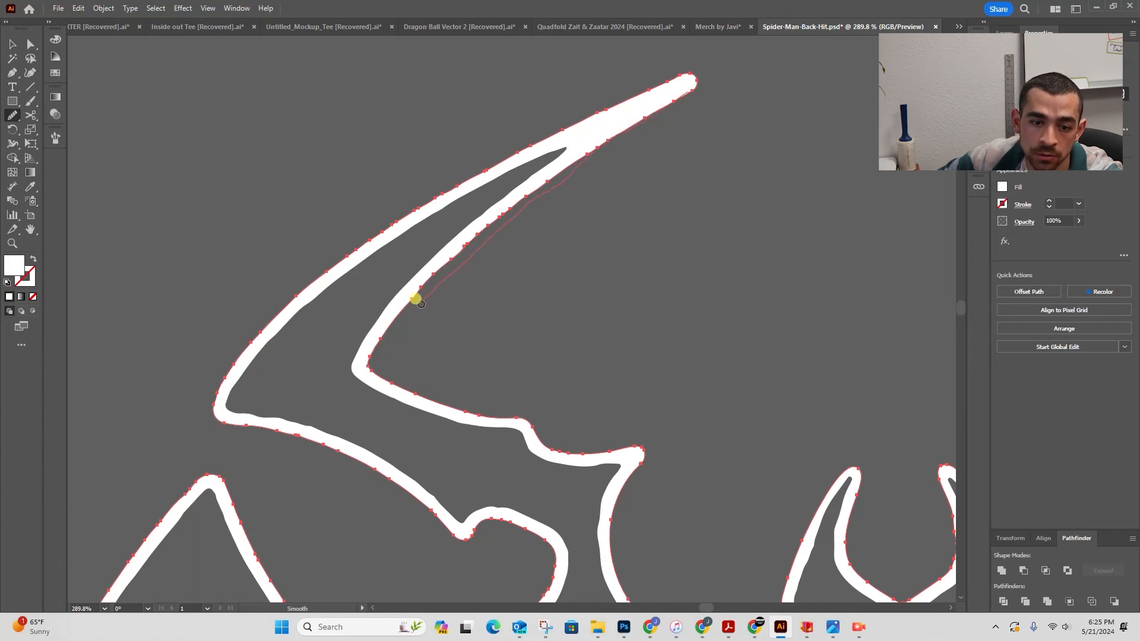
drag(383, 348, 391, 363)
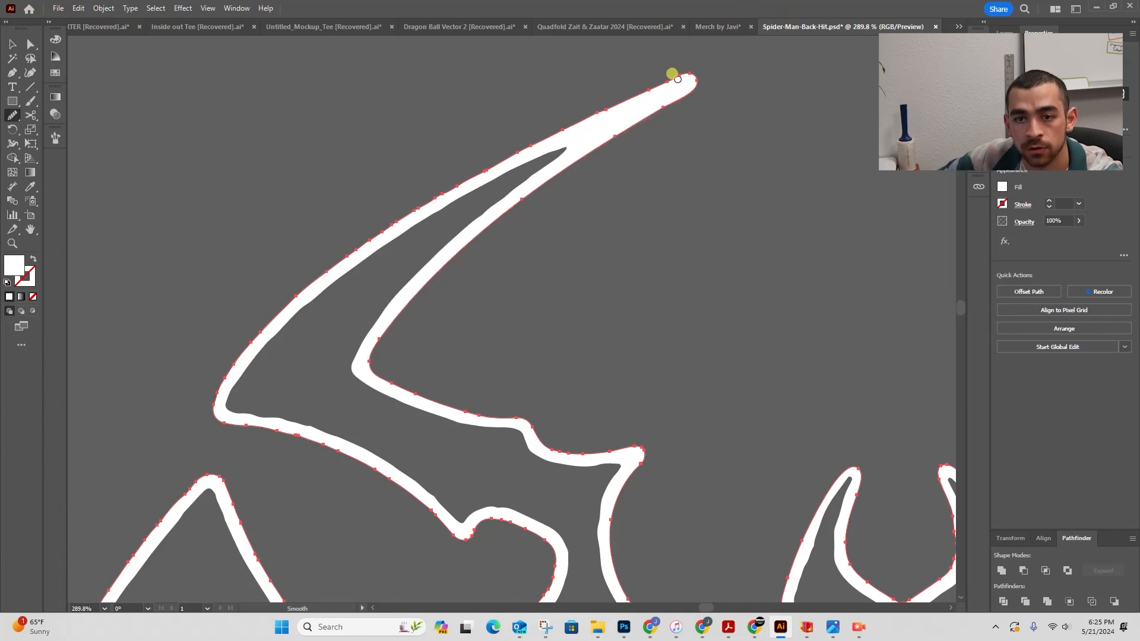
mouse_move(675, 77)
mouse_down()
mouse_move(244, 306)
mouse_move(174, 405)
mouse_up()
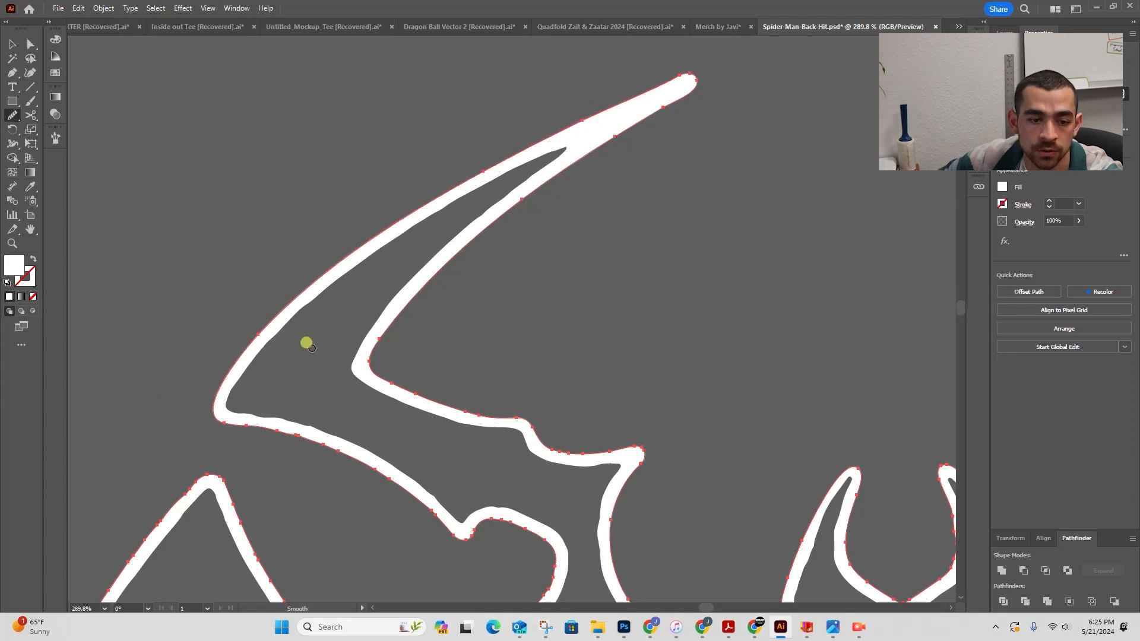
- Smooth the jagged edges of the adjoining leg shapes below the pointed tip
key(space)
drag(349, 275, 368, 123)
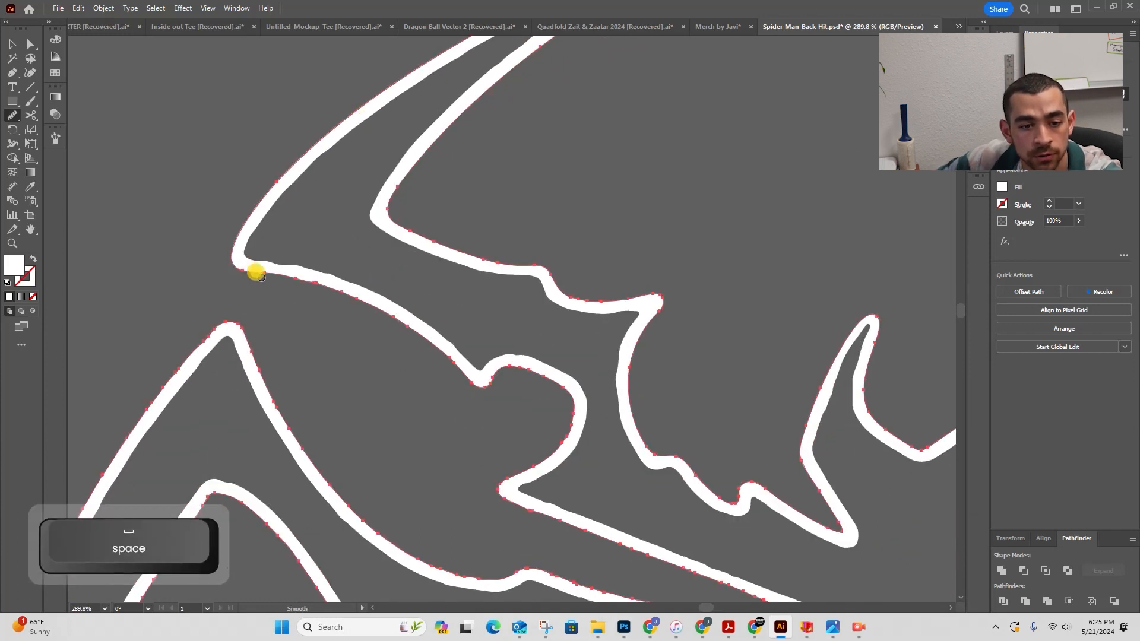
mouse_move(437, 384)
mouse_down()
mouse_move(501, 405)
mouse_move(482, 388)
mouse_move(517, 369)
mouse_move(551, 379)
mouse_move(577, 416)
mouse_move(559, 444)
mouse_move(480, 492)
mouse_move(524, 334)
mouse_move(488, 282)
mouse_up()
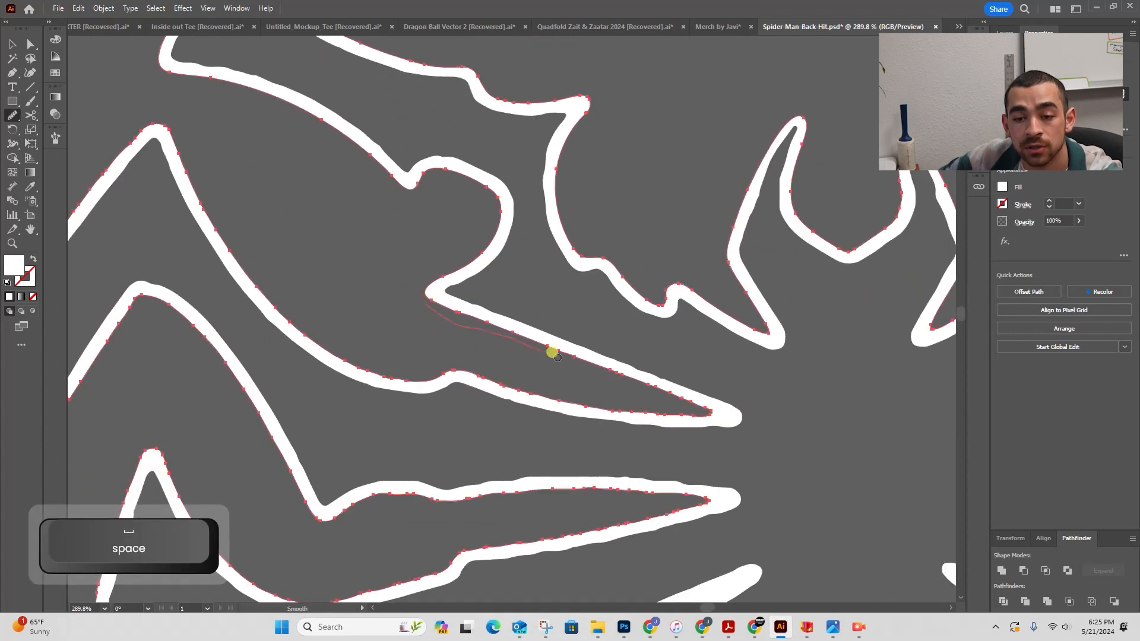
mouse_move(466, 386)
mouse_down()
mouse_move(412, 376)
mouse_move(220, 232)
mouse_move(173, 123)
mouse_up()
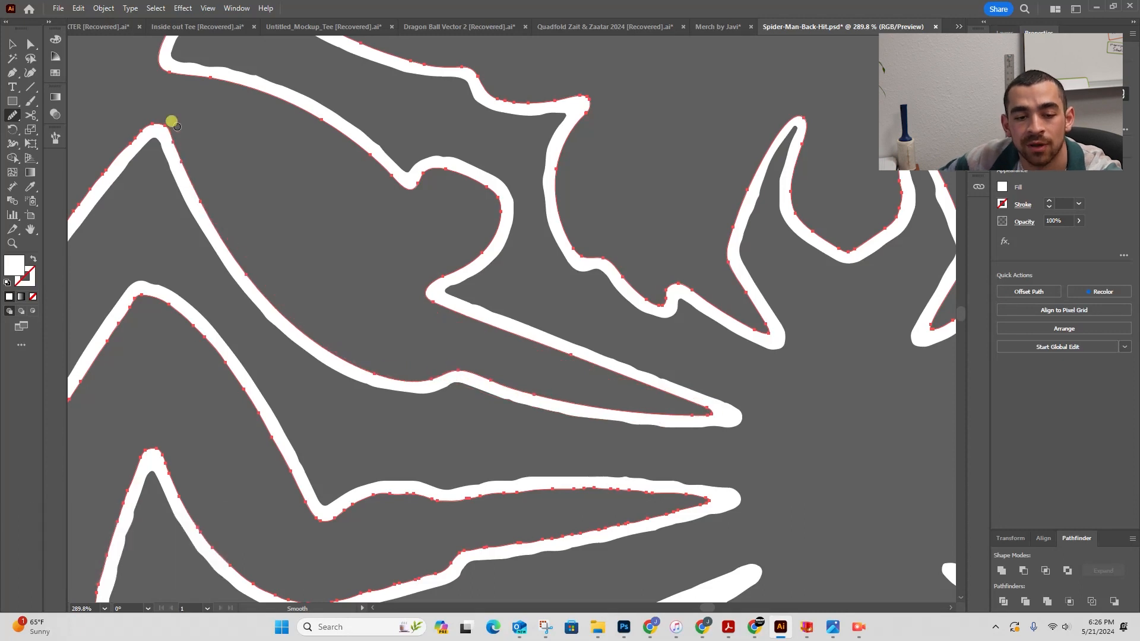
- Smooth the long outer edges of the left legs down to their pointed tips
mouse_move(275, 205)
mouse_down()
mouse_move(609, 248)
mouse_move(620, 235)
mouse_up()
mouse_move(534, 237)
mouse_down()
mouse_move(568, 95)
mouse_move(462, 110)
mouse_up()
drag(322, 391, 304, 423)
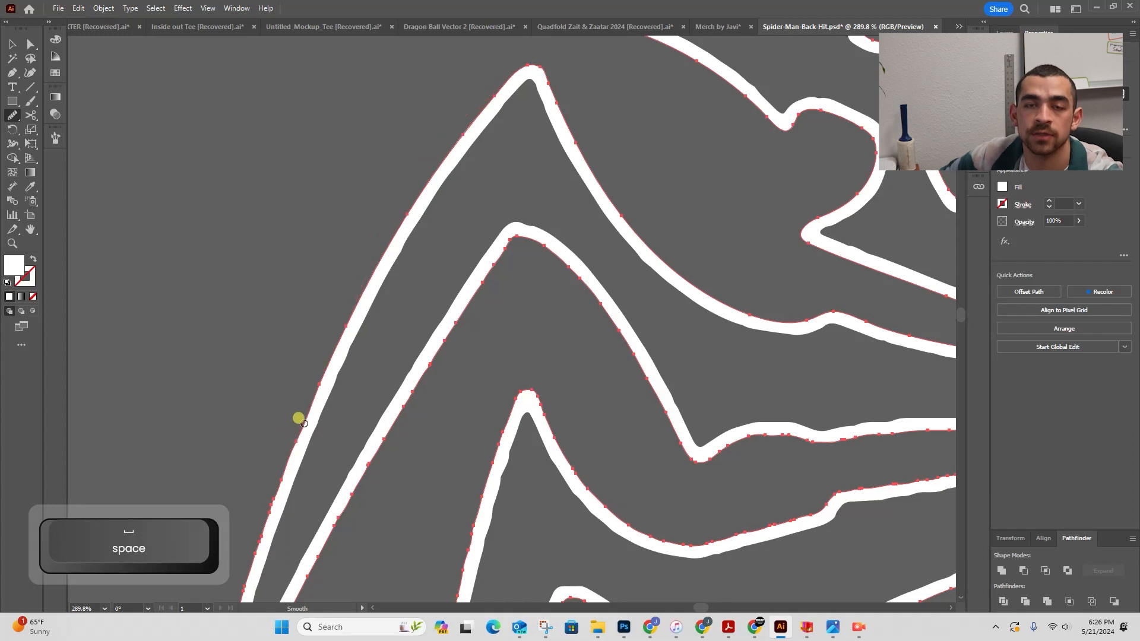
drag(393, 329, 372, 134)
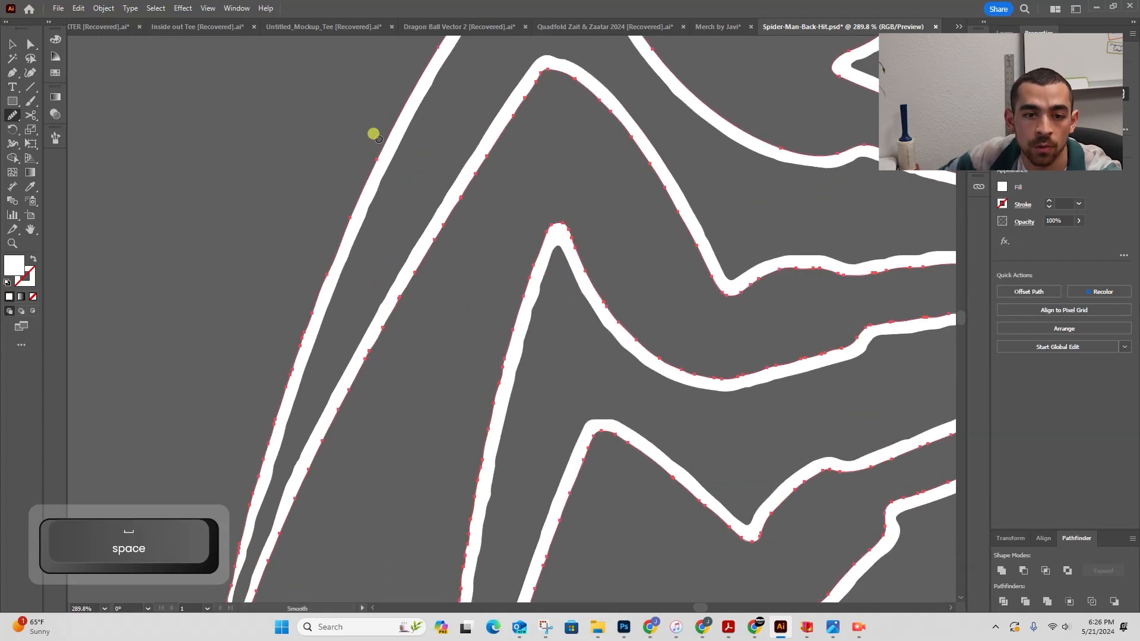
mouse_move(276, 333)
mouse_down()
mouse_move(479, 112)
mouse_move(477, 73)
mouse_move(440, 133)
mouse_up()
mouse_move(304, 553)
mouse_down()
mouse_move(336, 468)
mouse_move(394, 438)
mouse_move(341, 512)
mouse_up()
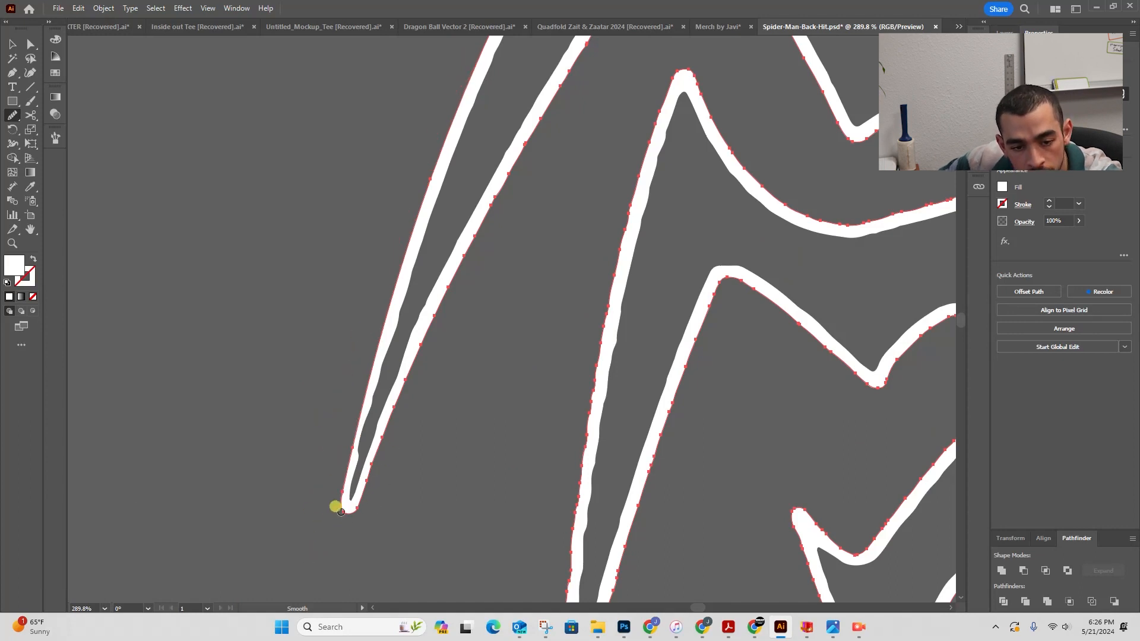
mouse_move(379, 446)
mouse_down()
mouse_move(407, 357)
mouse_move(514, 194)
mouse_move(402, 358)
mouse_up()
- Smooth the outer edge of the inner left leg toward its peak, redoing an undone stroke
key(space)
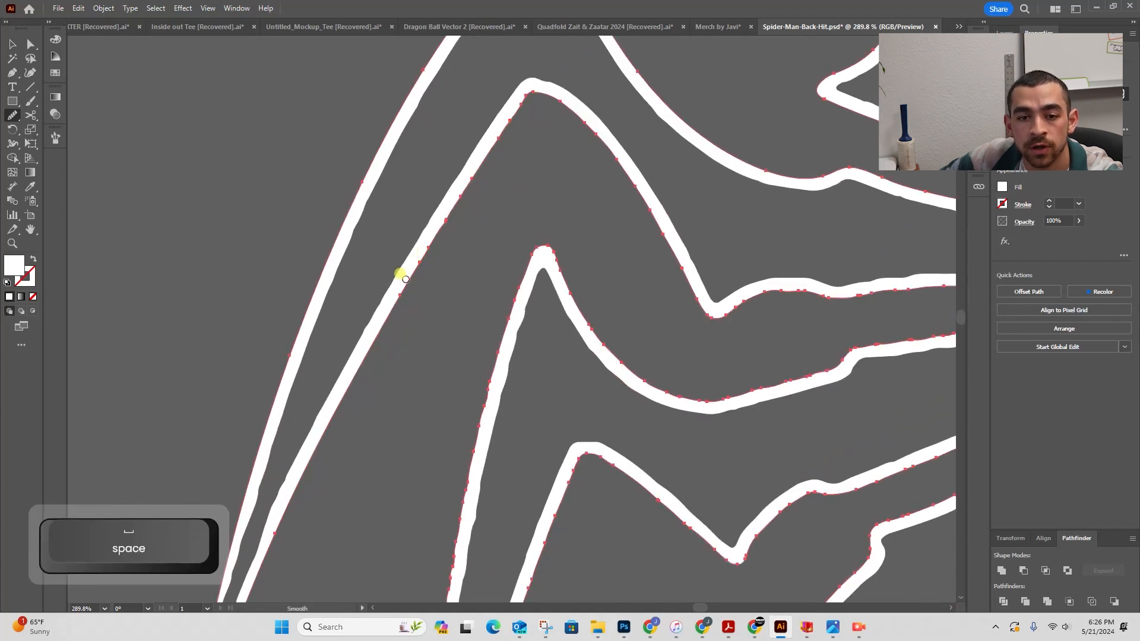
drag(487, 102, 579, 134)
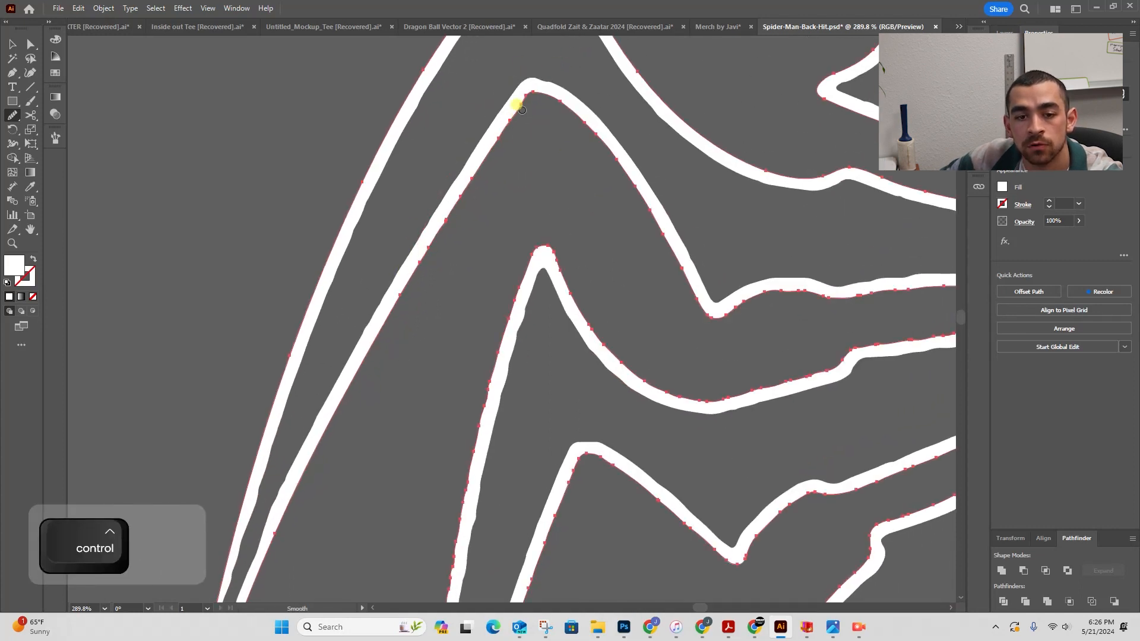
key(ctrl+z)
mouse_move(413, 274)
mouse_down()
mouse_move(532, 102)
mouse_move(564, 131)
mouse_up()
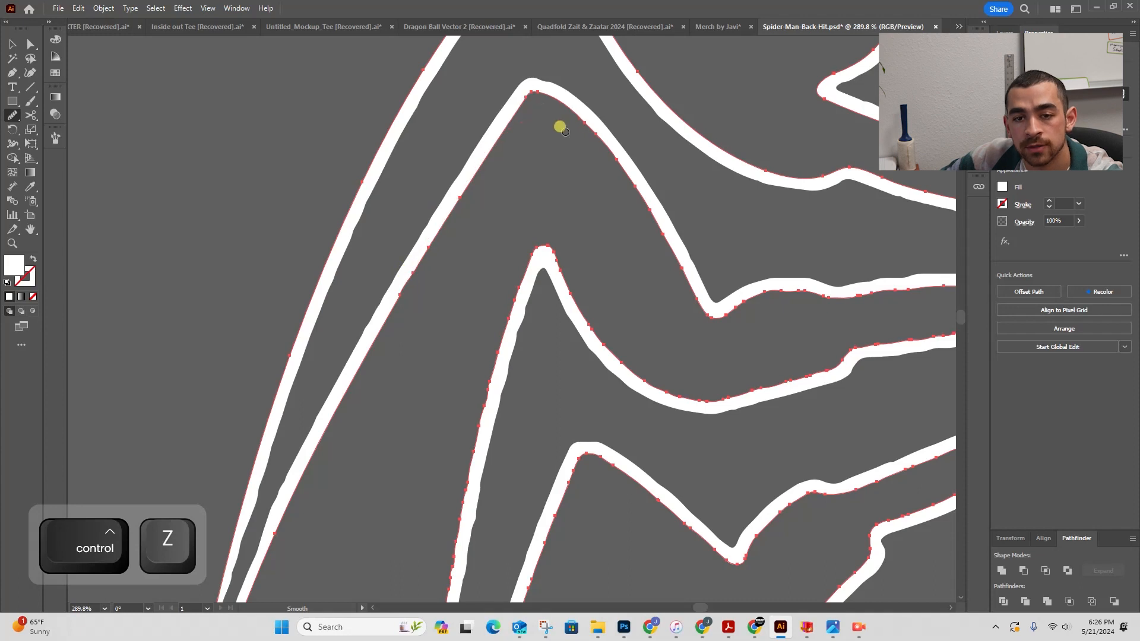
- Smooth the upper and lower edges of the horizontal pointed leg shape
key(space)
drag(683, 325, 278, 225)
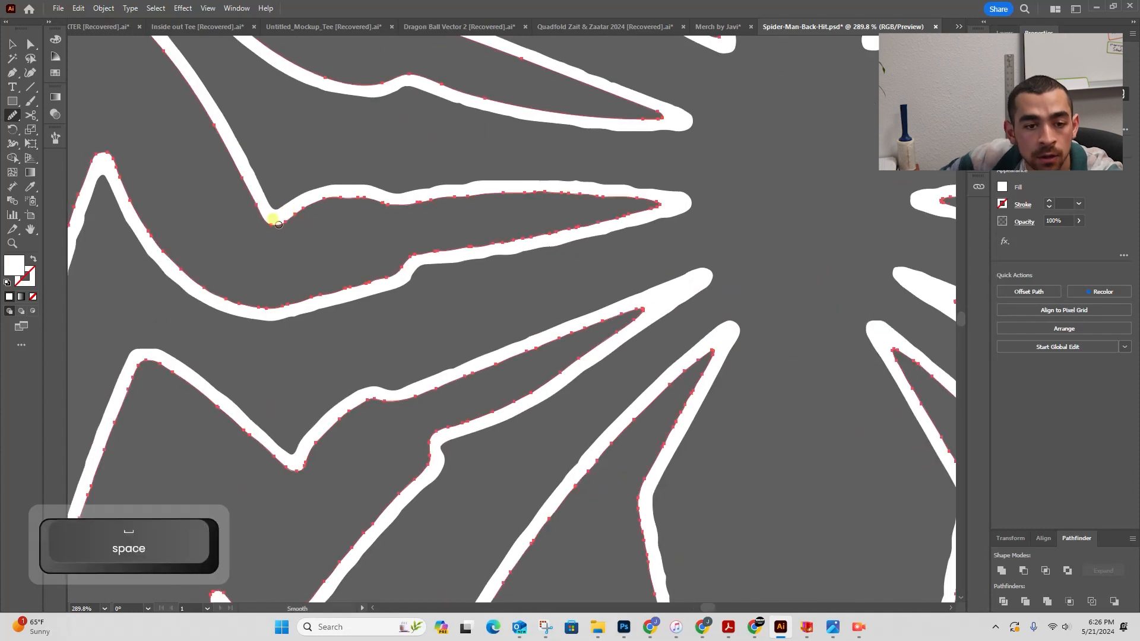
drag(433, 193, 420, 205)
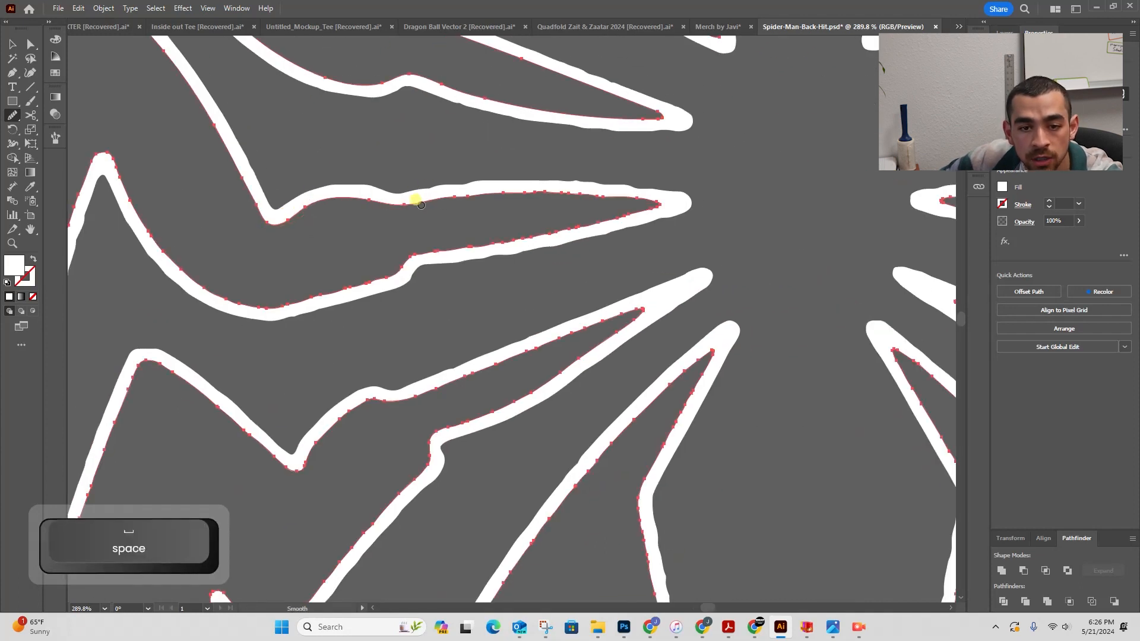
mouse_move(630, 204)
mouse_down()
mouse_move(567, 247)
mouse_move(613, 211)
mouse_move(355, 263)
mouse_up()
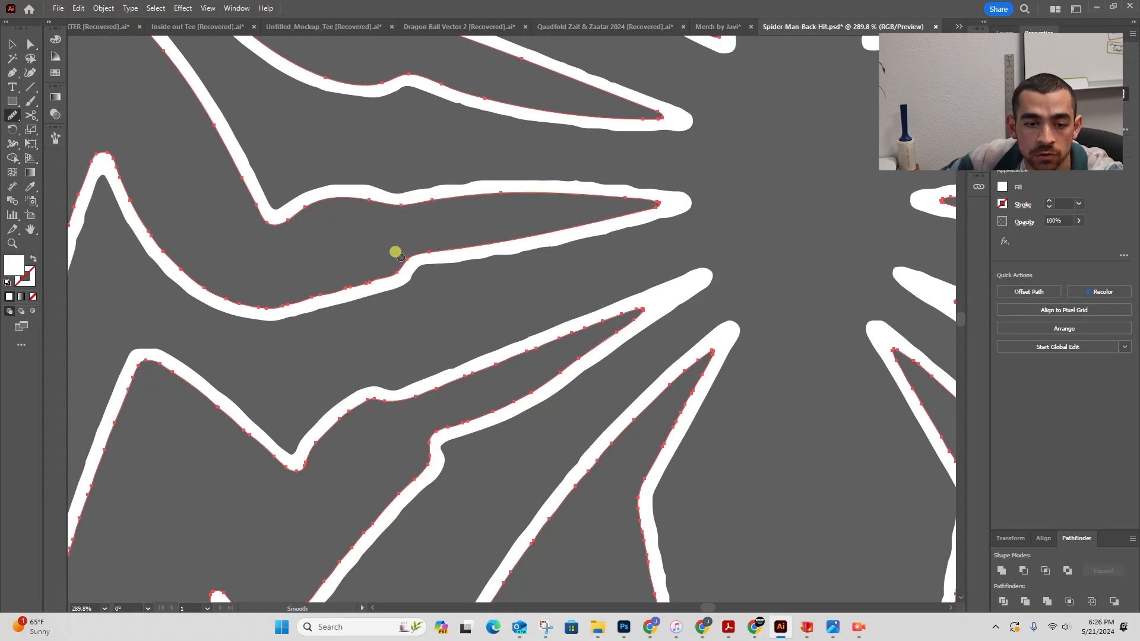
- Smooth the outer edge of the narrow downward-pointing leg tip
key(space)
mouse_move(281, 275)
mouse_down()
mouse_move(587, 334)
mouse_move(529, 343)
mouse_move(445, 239)
mouse_up()
mouse_move(338, 244)
mouse_down()
mouse_move(381, 294)
mouse_move(441, 145)
mouse_move(412, 188)
mouse_move(364, 353)
mouse_move(342, 525)
mouse_up()
key(space)
key(space)
mouse_move(350, 438)
mouse_down()
mouse_move(402, 89)
mouse_move(393, 232)
mouse_up()
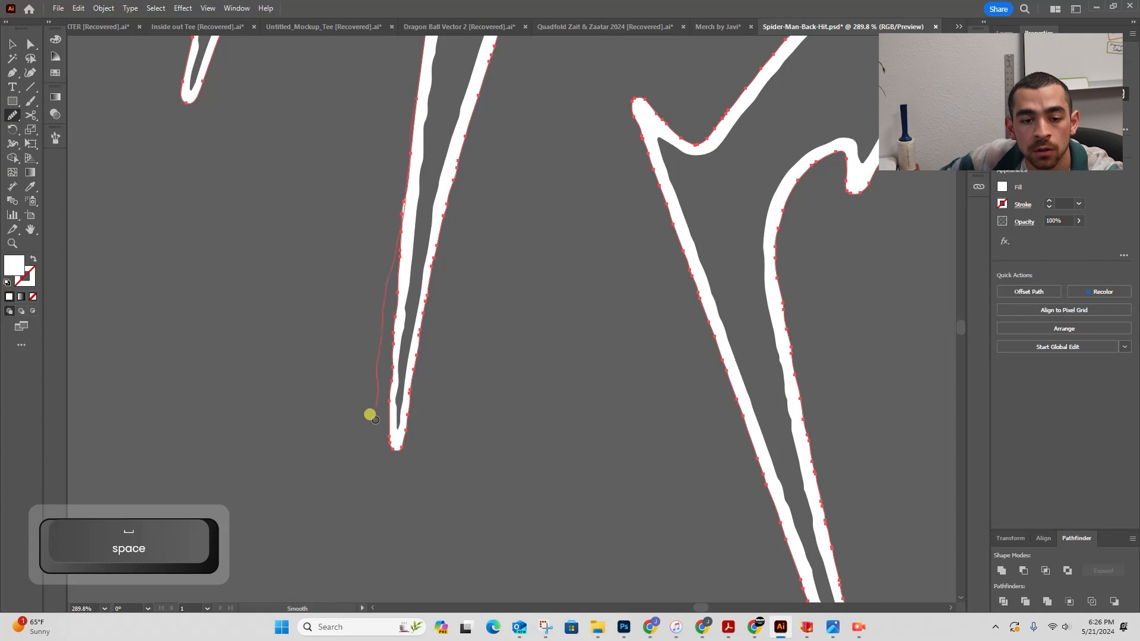
drag(369, 414, 382, 448)
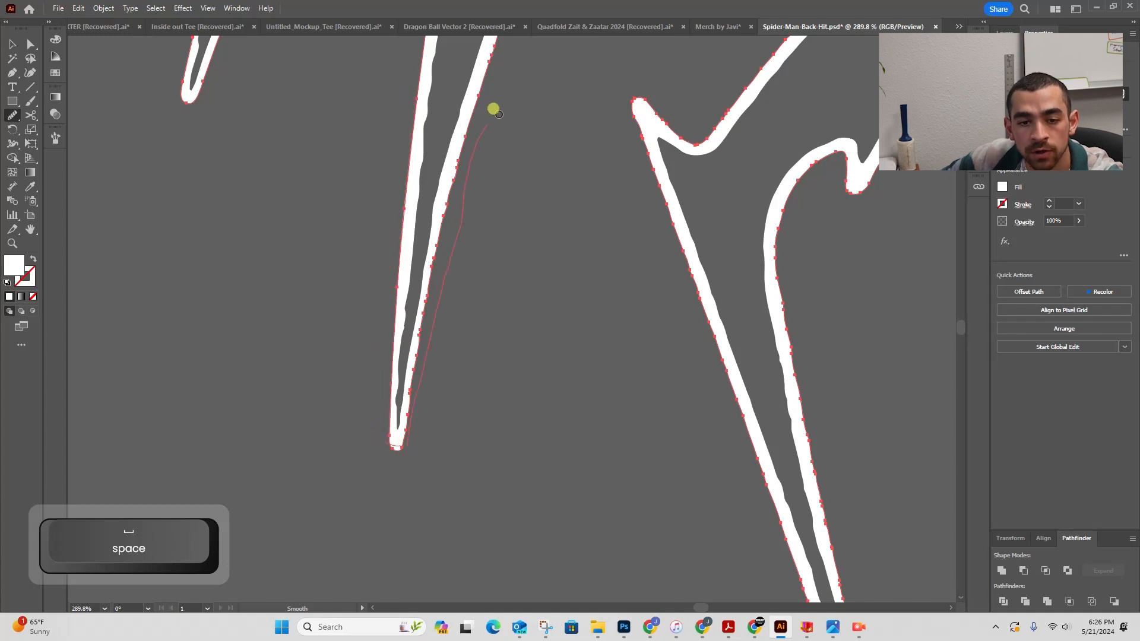
- Smooth the inner edges of the narrow leg tip
key(space)
drag(444, 220, 397, 398)
mouse_move(433, 280)
mouse_down()
mouse_move(379, 414)
mouse_move(427, 249)
mouse_up()
drag(472, 177, 523, 232)
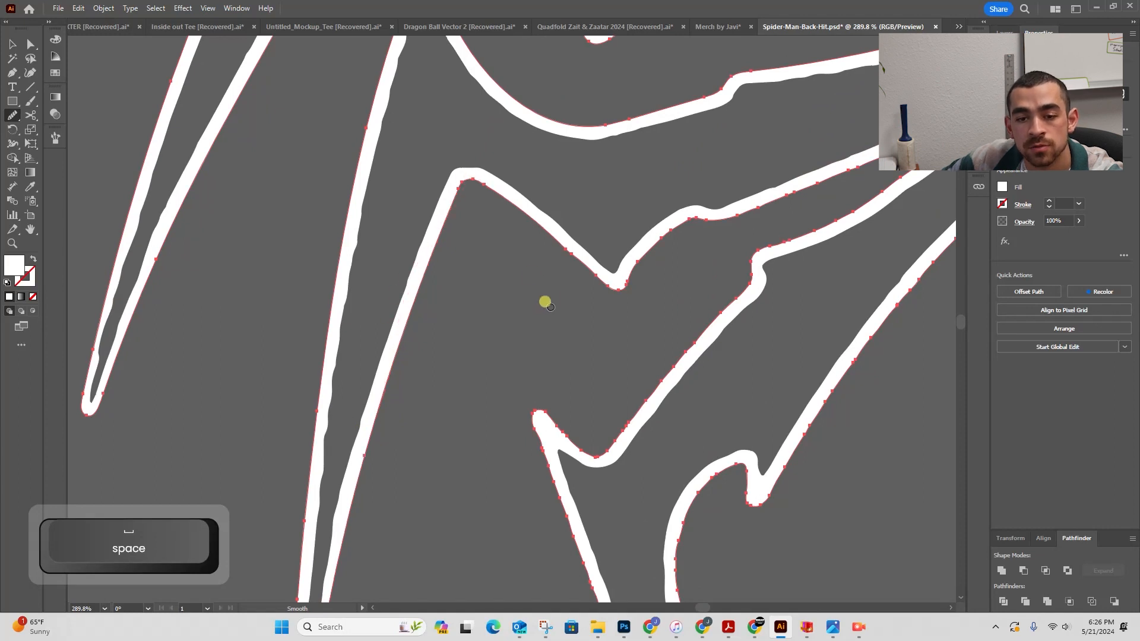
- Smooth the edges around the notch where the middle leg shapes meet
key(space)
drag(566, 295, 421, 283)
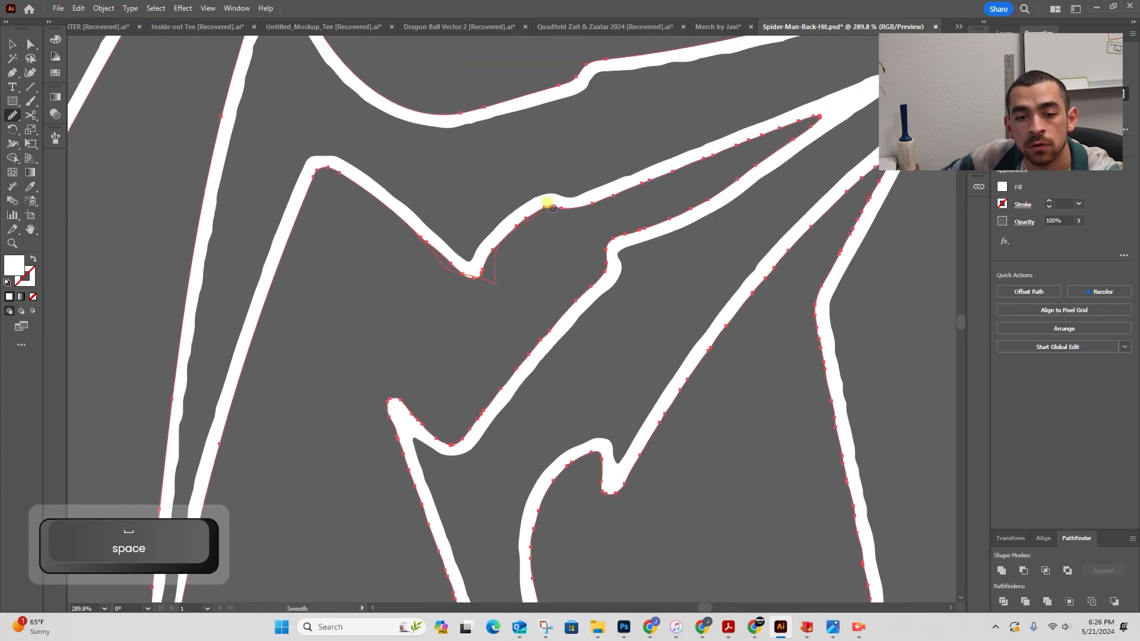
drag(553, 208, 541, 246)
mouse_move(551, 205)
mouse_down()
mouse_move(796, 137)
mouse_move(619, 252)
mouse_up()
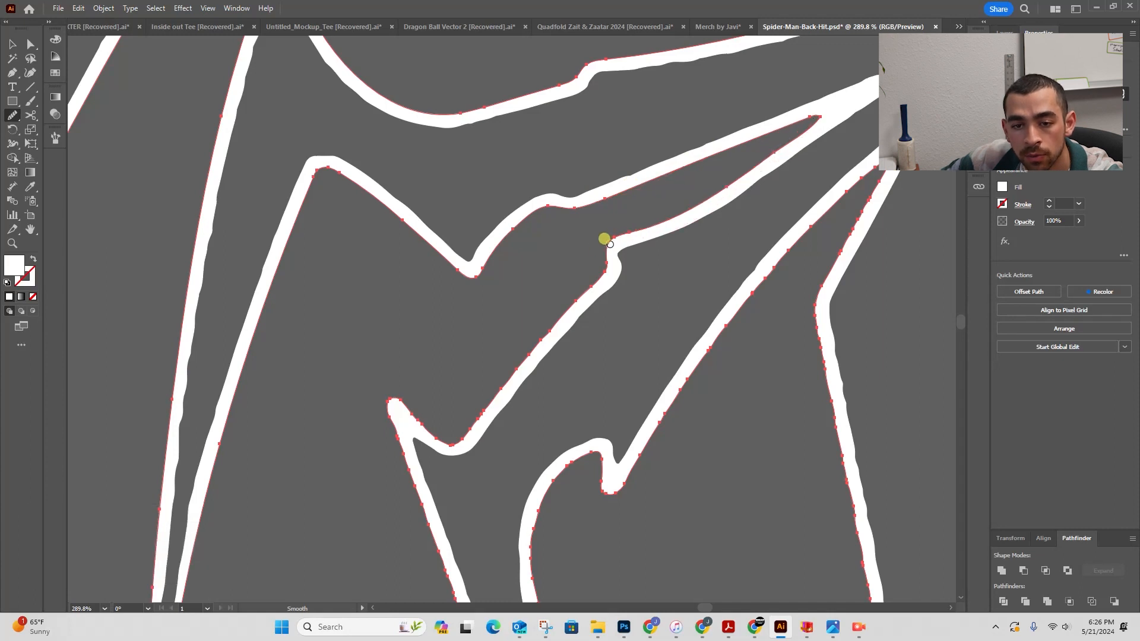
- Smooth the edges of the long diagonal leg running from the notch down to its narrow tip
mouse_move(558, 316)
mouse_down()
mouse_move(453, 437)
mouse_move(506, 399)
mouse_move(444, 358)
mouse_move(458, 471)
mouse_up()
key(space)
key(space)
drag(450, 390, 402, 114)
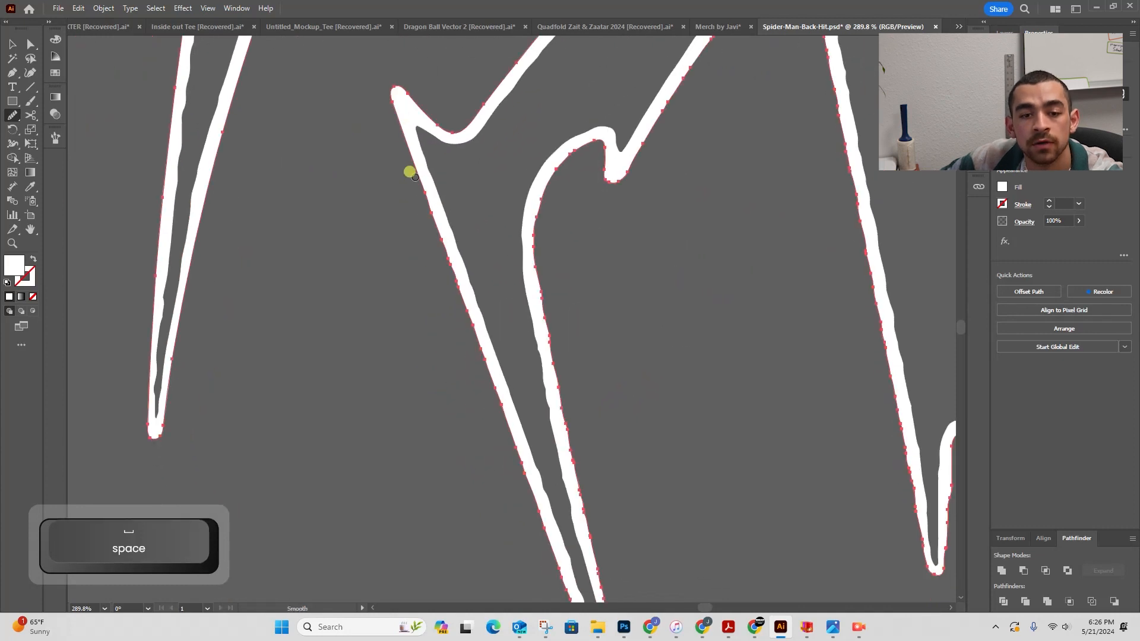
mouse_move(409, 161)
mouse_down()
mouse_move(514, 522)
mouse_move(318, 184)
mouse_up()
key(space)
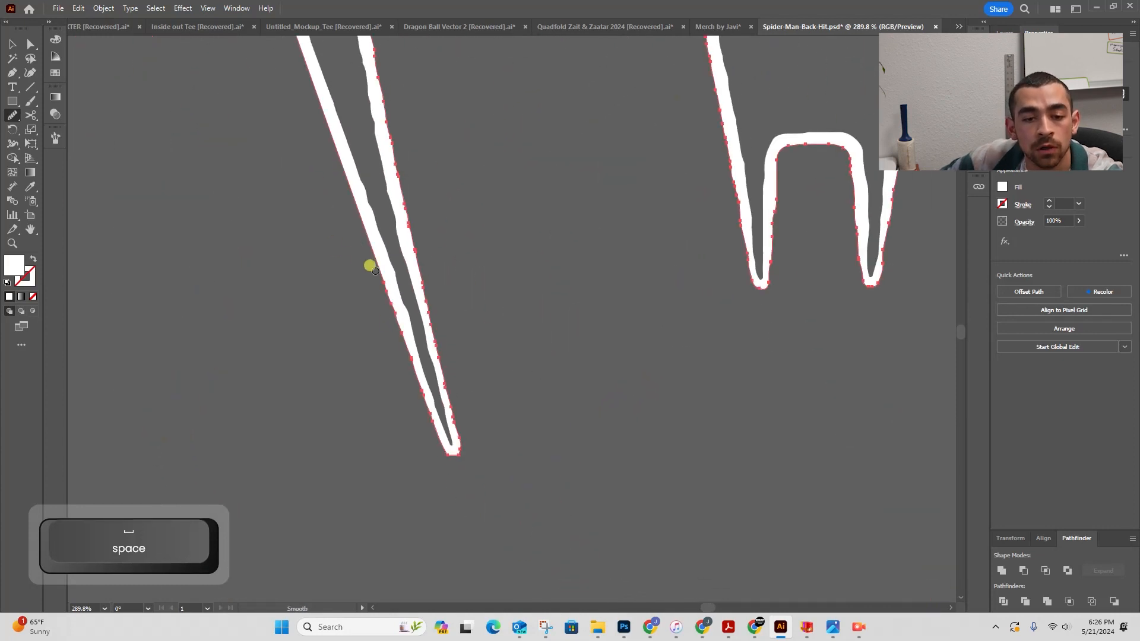
mouse_move(369, 265)
mouse_down()
mouse_move(407, 376)
mouse_move(458, 456)
mouse_move(377, 196)
mouse_up()
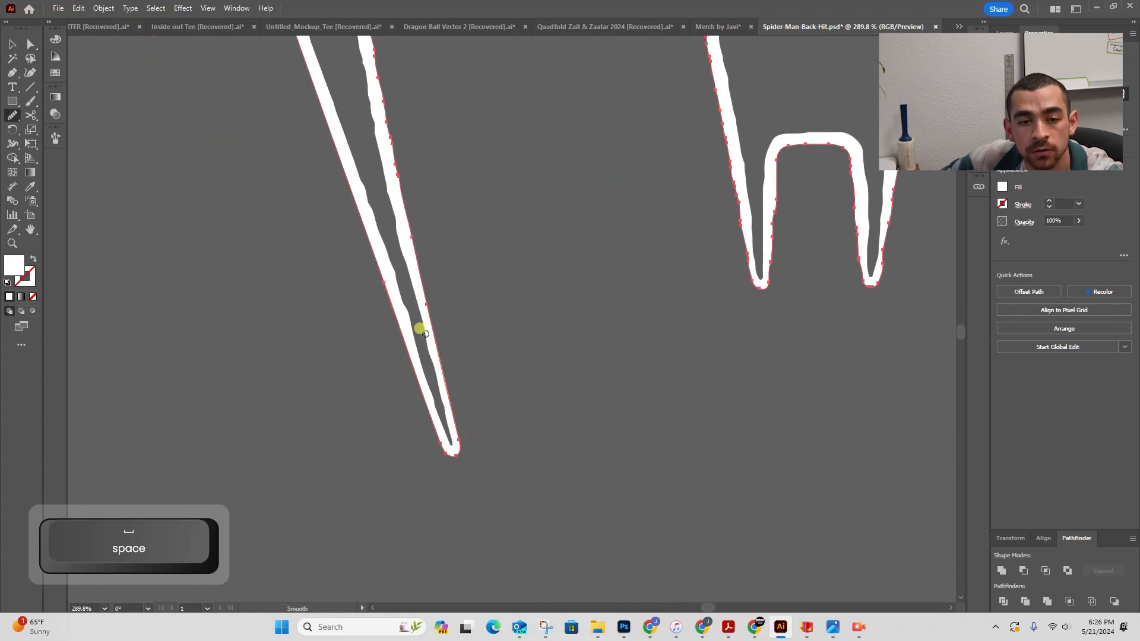
- Smooth the outer edge of the curved hooked leg
key(space)
drag(489, 127, 539, 385)
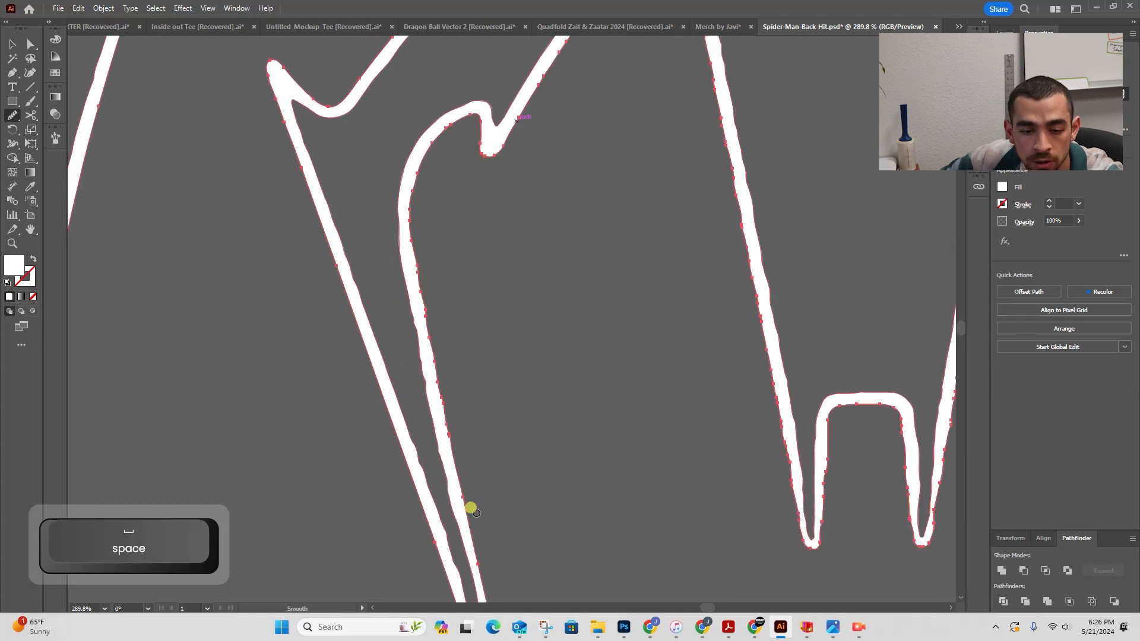
mouse_move(438, 383)
mouse_down()
mouse_move(434, 181)
mouse_move(470, 116)
mouse_up()
key(space)
- Smooth the edge of the central leg angling up toward the body
drag(498, 158, 431, 319)
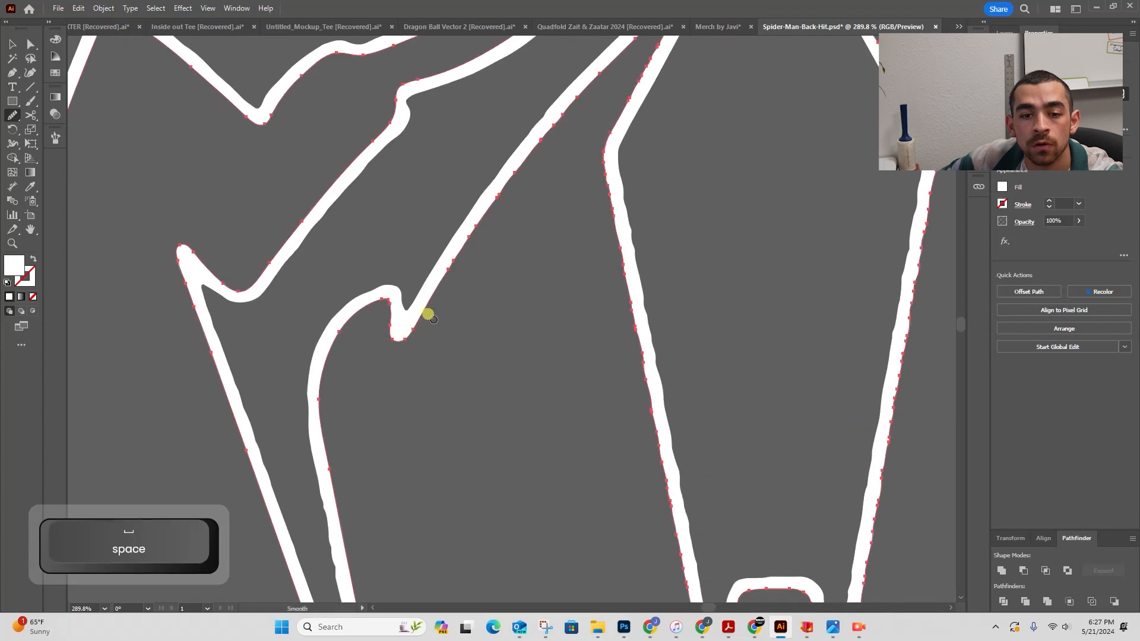
drag(595, 49, 369, 351)
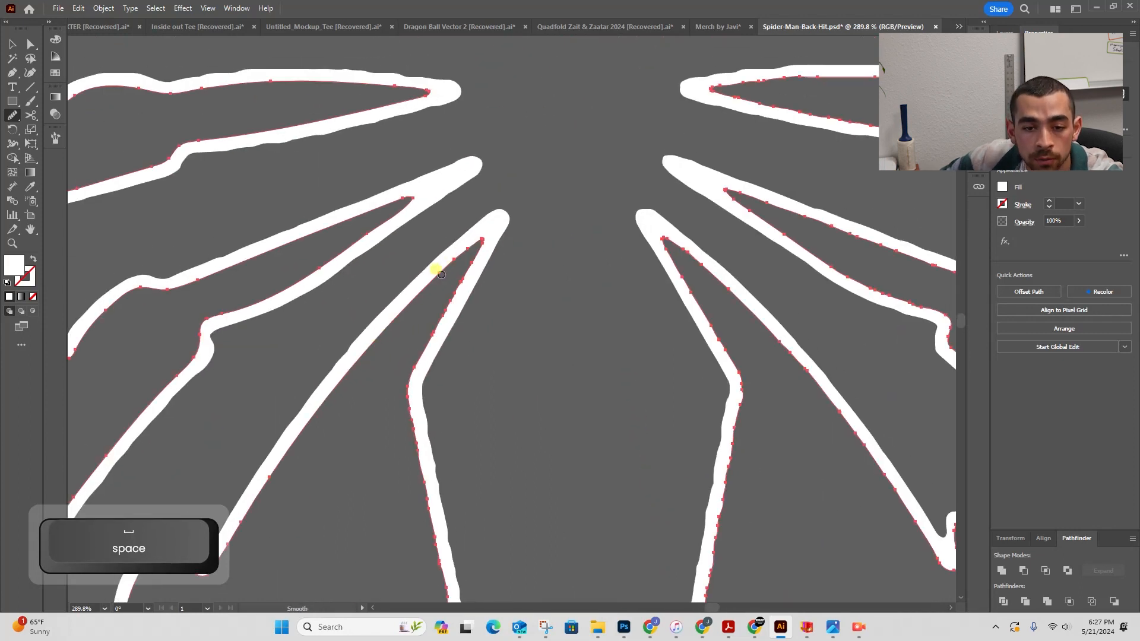
drag(484, 229, 380, 400)
key(space)
drag(454, 350, 482, 158)
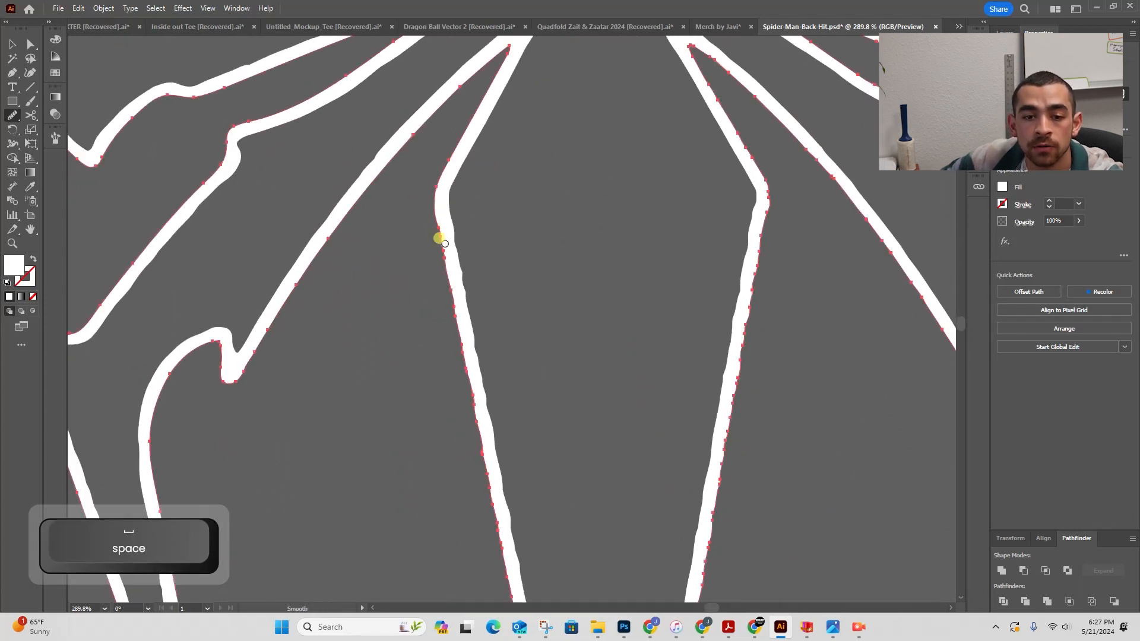
- Smooth the edges of the U-shaped notch between the two lower leg tips
mouse_move(455, 385)
mouse_down()
mouse_move(491, 555)
mouse_move(412, 44)
mouse_up()
key(space)
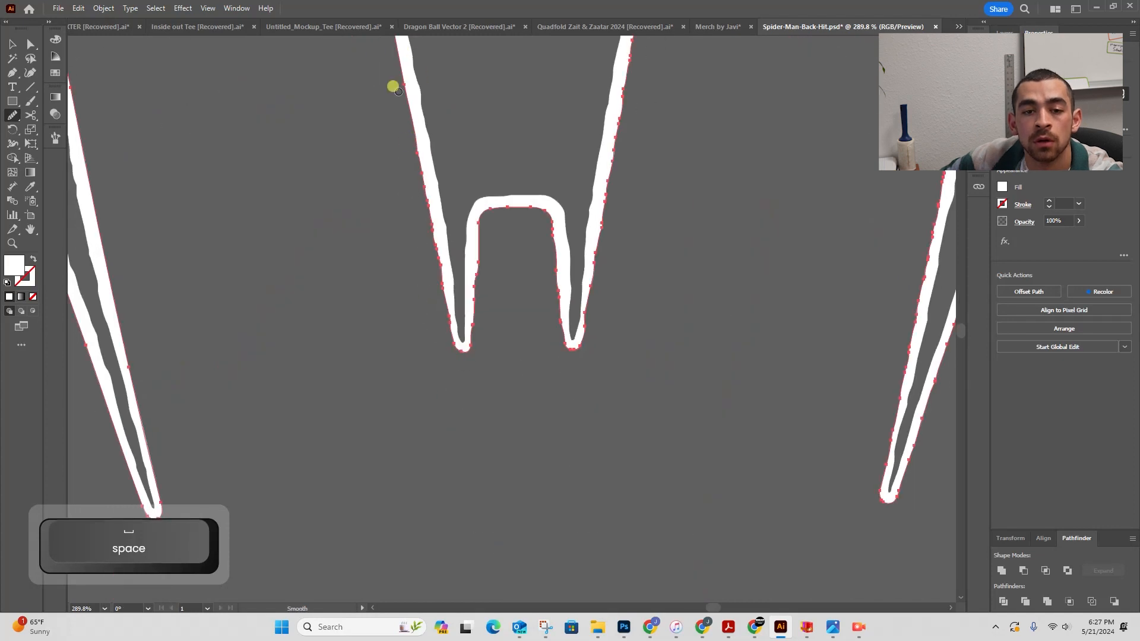
drag(398, 83, 421, 262)
drag(487, 183, 479, 215)
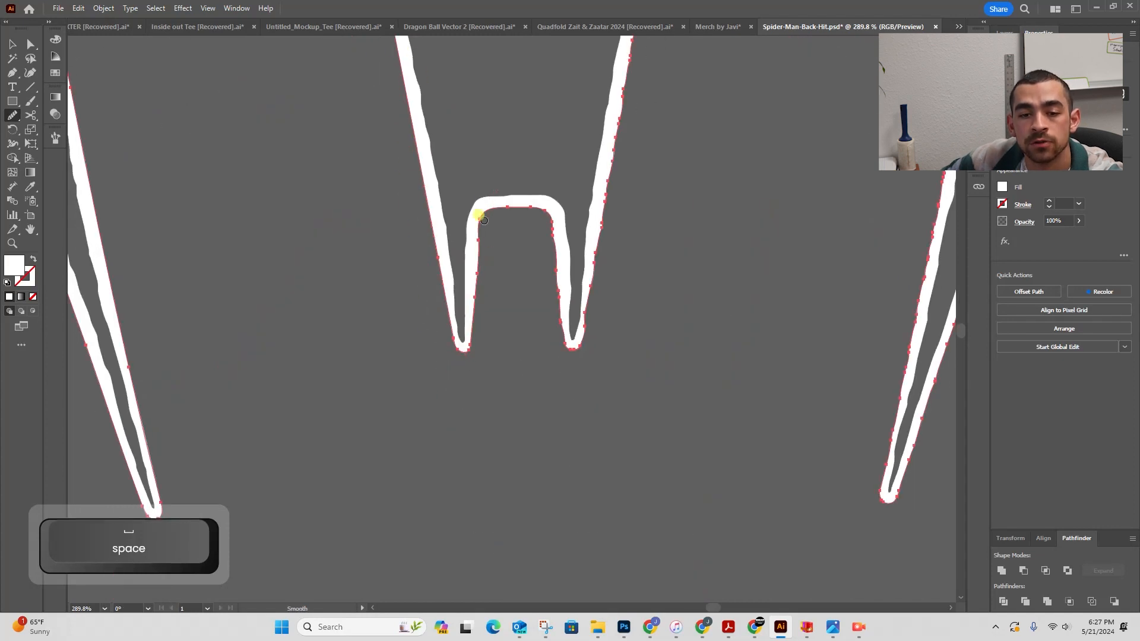
drag(479, 262, 500, 204)
mouse_move(554, 253)
mouse_down()
mouse_move(592, 318)
mouse_move(600, 285)
mouse_up()
- Smooth both long edges of the angled leg above the U-shaped notch
key(space)
drag(611, 247, 522, 422)
mouse_move(491, 510)
mouse_down()
mouse_move(552, 99)
mouse_move(492, 382)
mouse_up()
key(space)
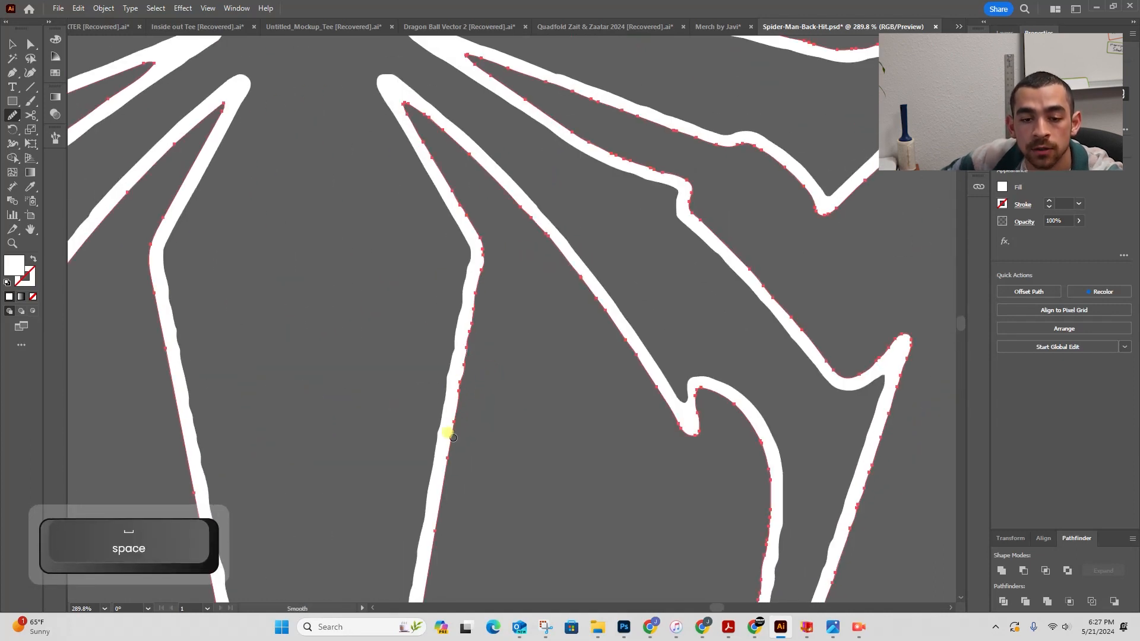
drag(453, 437, 485, 229)
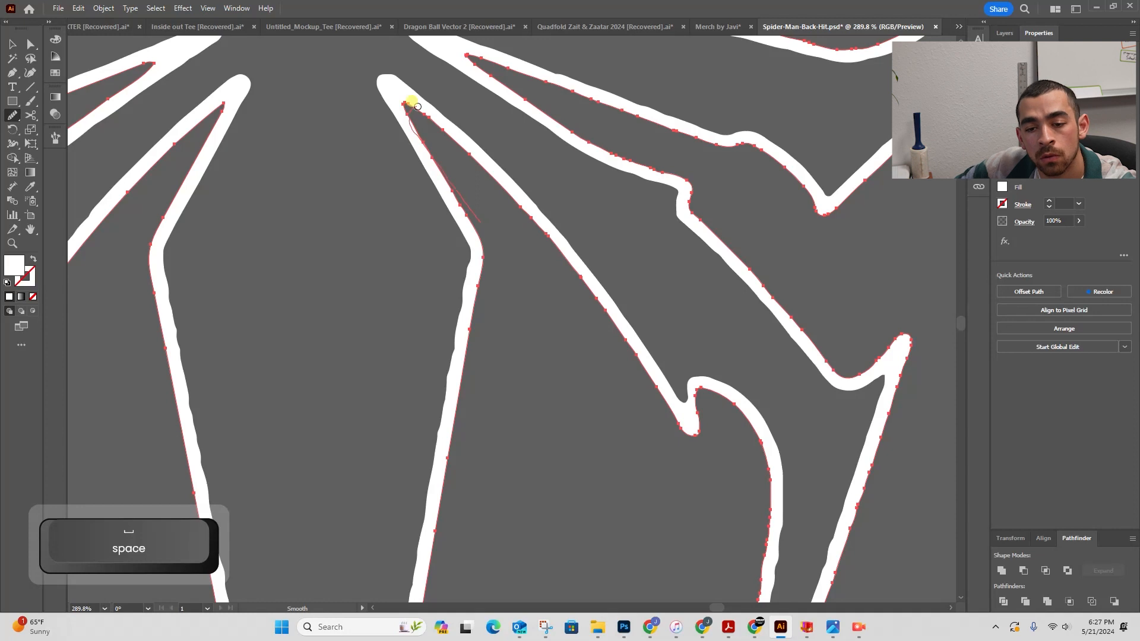
drag(417, 106, 679, 423)
- Smooth the lower edge of the upper leg where it meets the body
key(space)
drag(677, 546, 542, 59)
drag(571, 418, 636, 127)
mouse_move(675, 171)
mouse_down()
mouse_move(547, 382)
mouse_move(548, 578)
mouse_up()
drag(550, 278, 434, 120)
drag(427, 113, 591, 301)
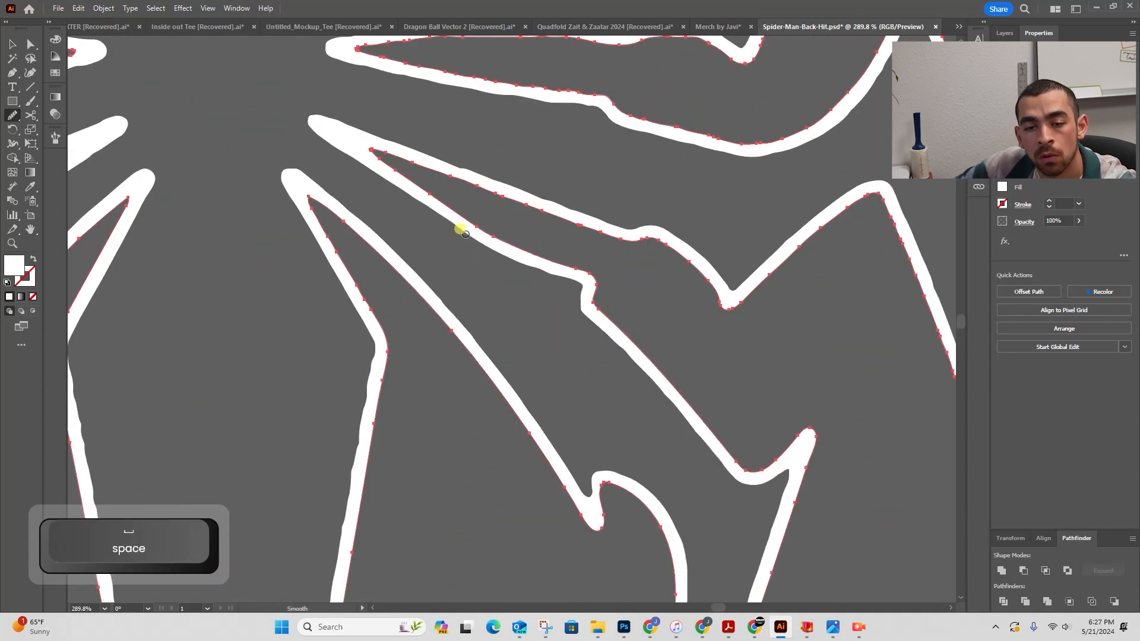
drag(378, 151, 624, 223)
- Smooth the jagged edges of the neighbouring legs on that side of the body
key(space)
drag(793, 253, 489, 298)
drag(622, 333, 676, 500)
key(space)
mouse_move(679, 507)
mouse_down()
mouse_move(466, 142)
mouse_move(537, 447)
mouse_up()
mouse_move(546, 436)
mouse_down()
mouse_move(518, 121)
mouse_move(606, 414)
mouse_up()
mouse_move(591, 422)
mouse_down()
mouse_move(511, 77)
mouse_move(563, 220)
mouse_up()
mouse_move(564, 221)
mouse_down()
mouse_move(532, 138)
mouse_move(364, 264)
mouse_up()
mouse_move(364, 260)
mouse_down()
mouse_move(543, 298)
mouse_move(562, 291)
mouse_up()
mouse_move(523, 302)
mouse_down()
mouse_move(287, 241)
mouse_move(334, 194)
mouse_move(512, 208)
mouse_up()
- Smooth the remaining rough edges of the adjacent upper legs
key(space)
drag(626, 173, 472, 366)
mouse_move(445, 329)
mouse_down()
mouse_move(552, 198)
mouse_move(650, 362)
mouse_up()
key(space)
mouse_move(660, 381)
mouse_down()
mouse_move(439, 177)
mouse_move(635, 459)
mouse_move(572, 155)
mouse_move(776, 453)
mouse_up()
key(space)
mouse_move(772, 439)
mouse_down()
mouse_move(532, 95)
mouse_move(341, 367)
mouse_up()
drag(338, 371, 664, 273)
mouse_move(661, 274)
mouse_down()
mouse_move(331, 318)
mouse_move(526, 112)
mouse_move(675, 43)
mouse_up()
key(space)
drag(675, 43, 550, 209)
- Smooth the inner and outer edges of the horn-shaped piece at the top center of the logo
key(z)
drag(738, 150, 429, 193)
drag(430, 193, 487, 226)
key(v)
click(487, 225)
key(z)
drag(382, 244, 474, 246)
click(12, 116)
drag(540, 320, 519, 315)
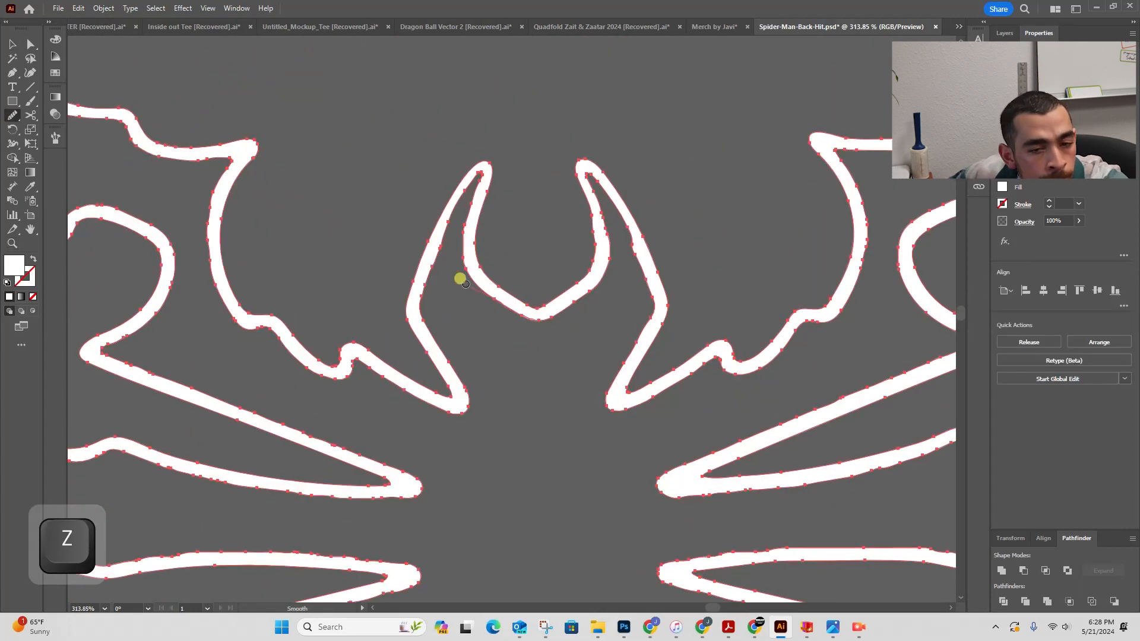
mouse_move(465, 226)
mouse_down()
mouse_move(472, 178)
mouse_move(462, 184)
mouse_up()
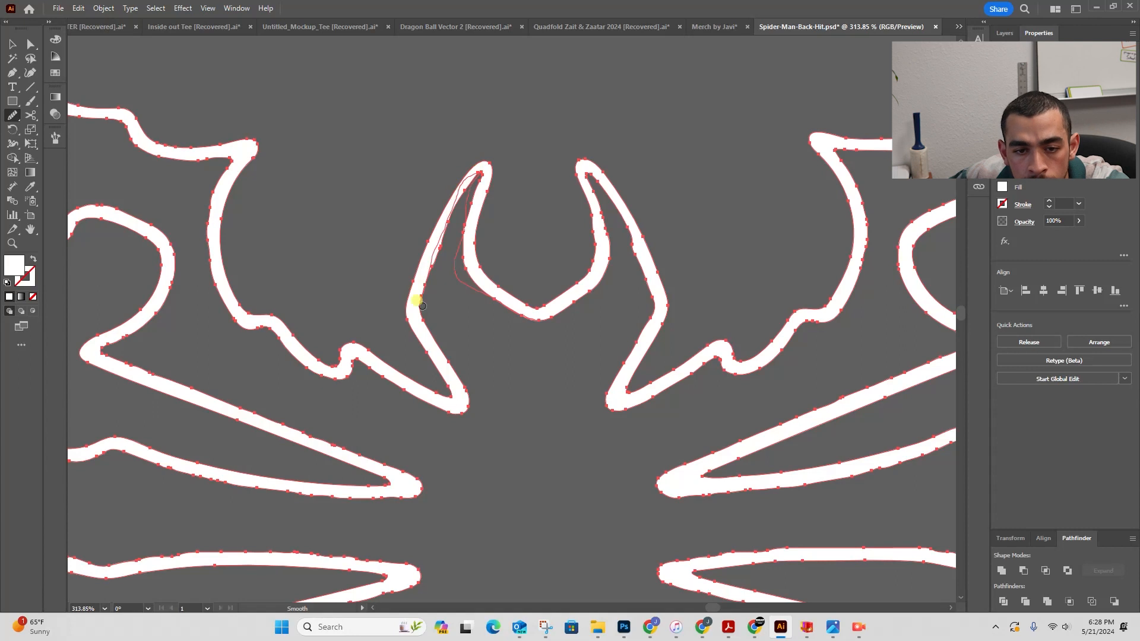
mouse_move(422, 306)
mouse_down()
mouse_move(445, 191)
mouse_move(384, 229)
mouse_up()
- Smooth the outer edge of the upper-left leg beside the horn shape
key(space)
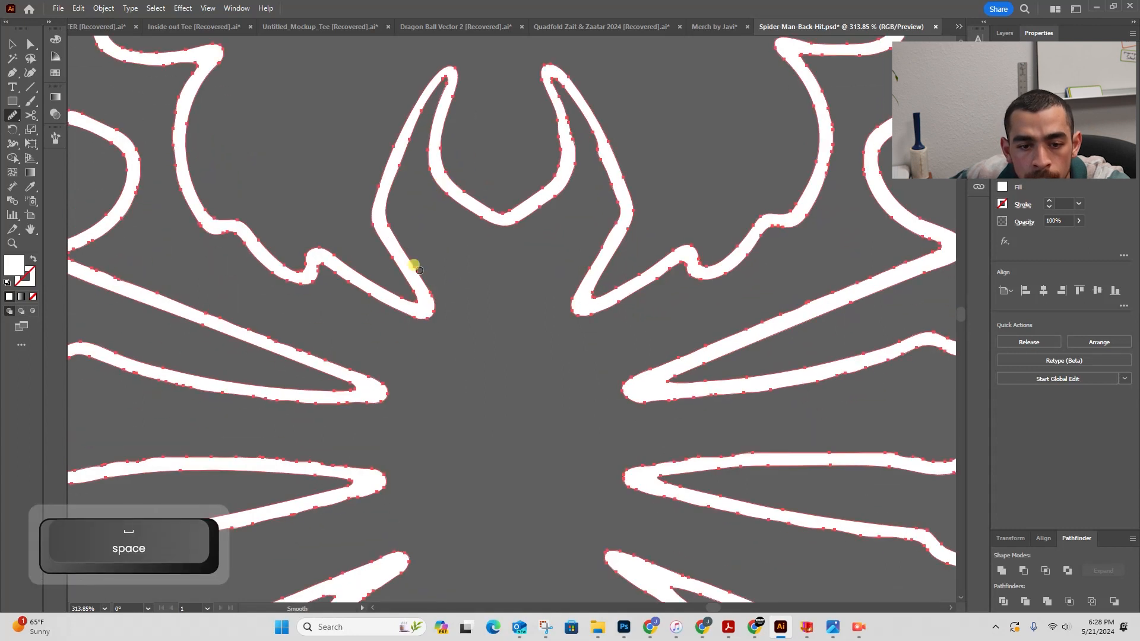
drag(320, 276, 326, 273)
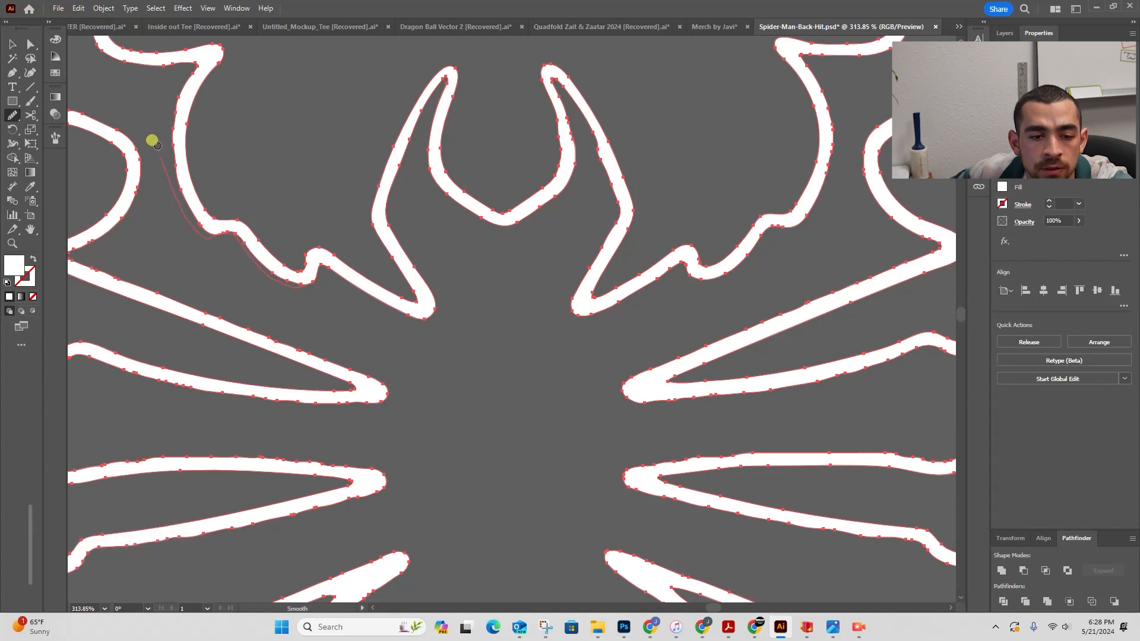
key(space)
- Smooth the inner fork and outer edge of the long pointed upper leg
drag(205, 139, 463, 291)
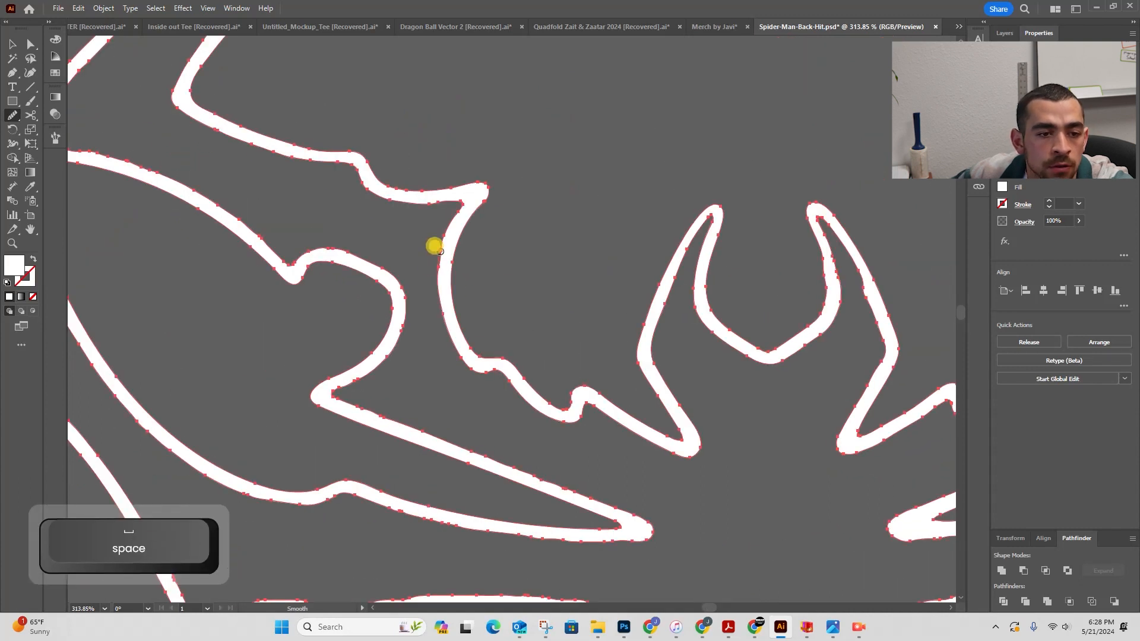
mouse_move(351, 166)
mouse_down()
mouse_move(704, 266)
mouse_move(646, 247)
mouse_up()
key(space)
mouse_move(522, 171)
mouse_down()
mouse_move(407, 420)
mouse_move(434, 310)
mouse_move(559, 189)
mouse_move(620, 191)
mouse_up()
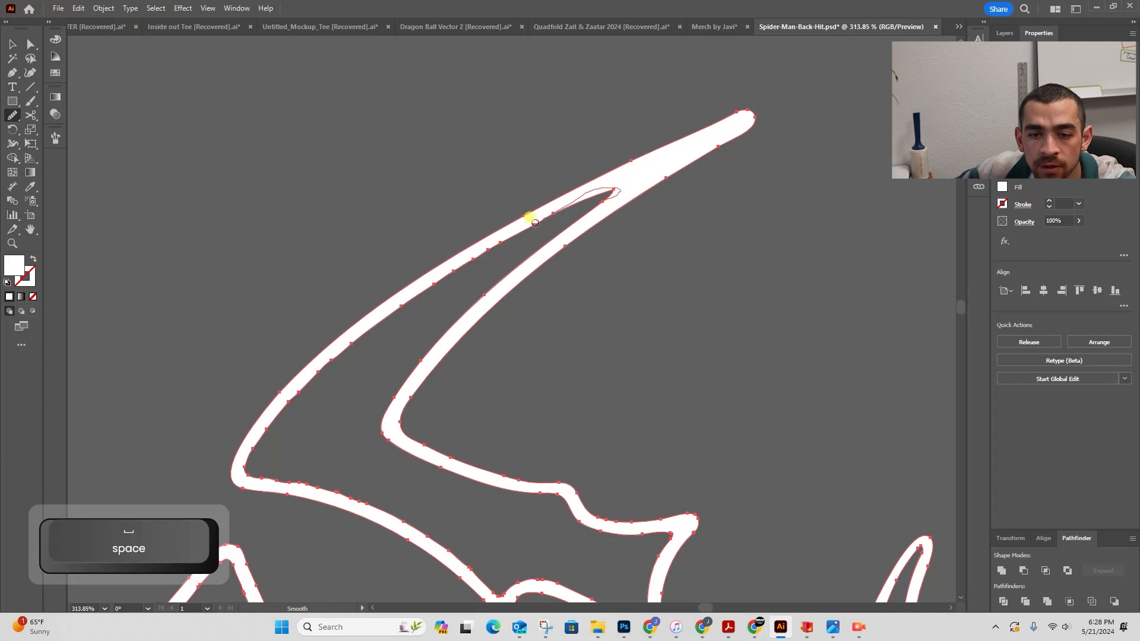
drag(529, 217, 409, 303)
- Move the anchor point at the fork between the two prongs of the upper leg
key(z)
drag(617, 188, 781, 168)
key(a)
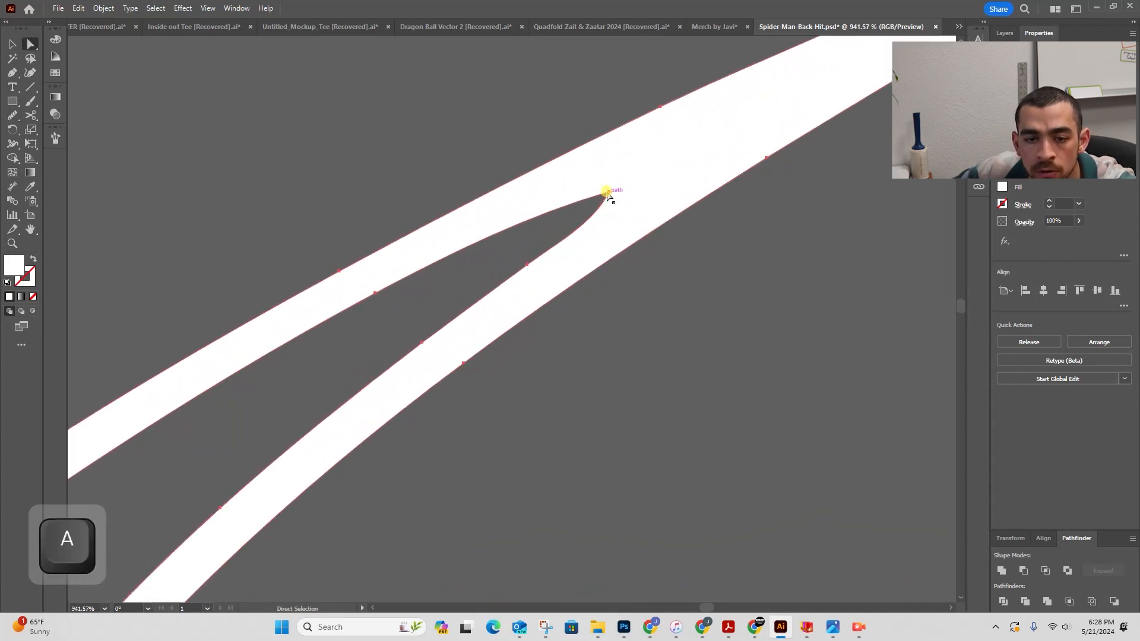
click(608, 192)
key(z)
drag(623, 187, 695, 190)
key(a)
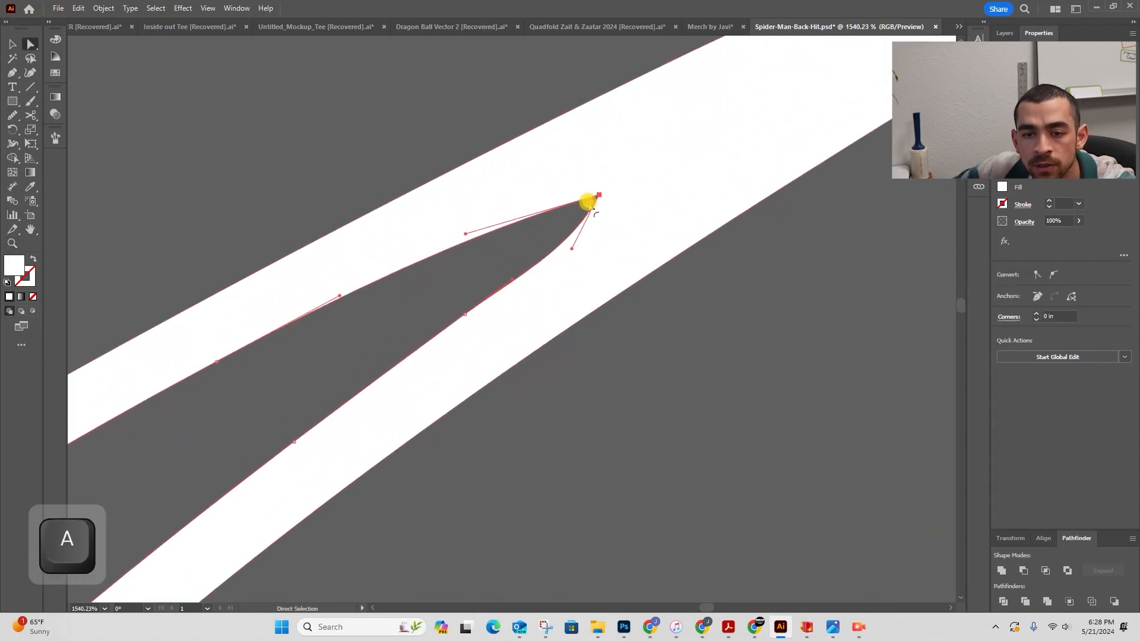
drag(587, 202, 537, 229)
key(z)
drag(626, 186, 410, 241)
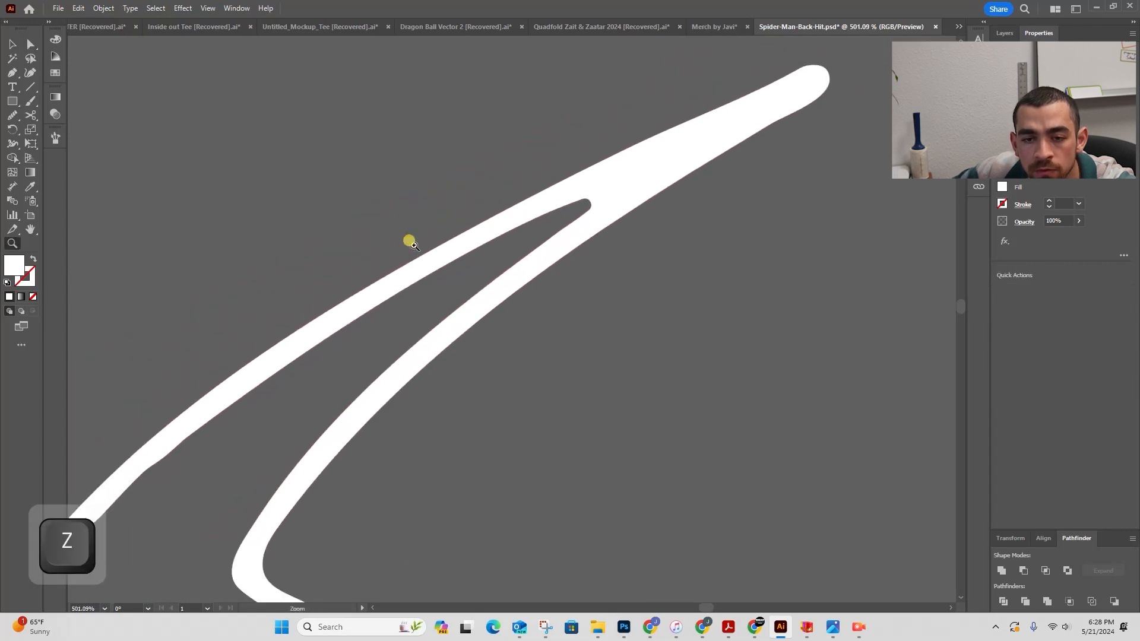
- Smooth the rounded tip of the long upper leg
key(a)
click(782, 93)
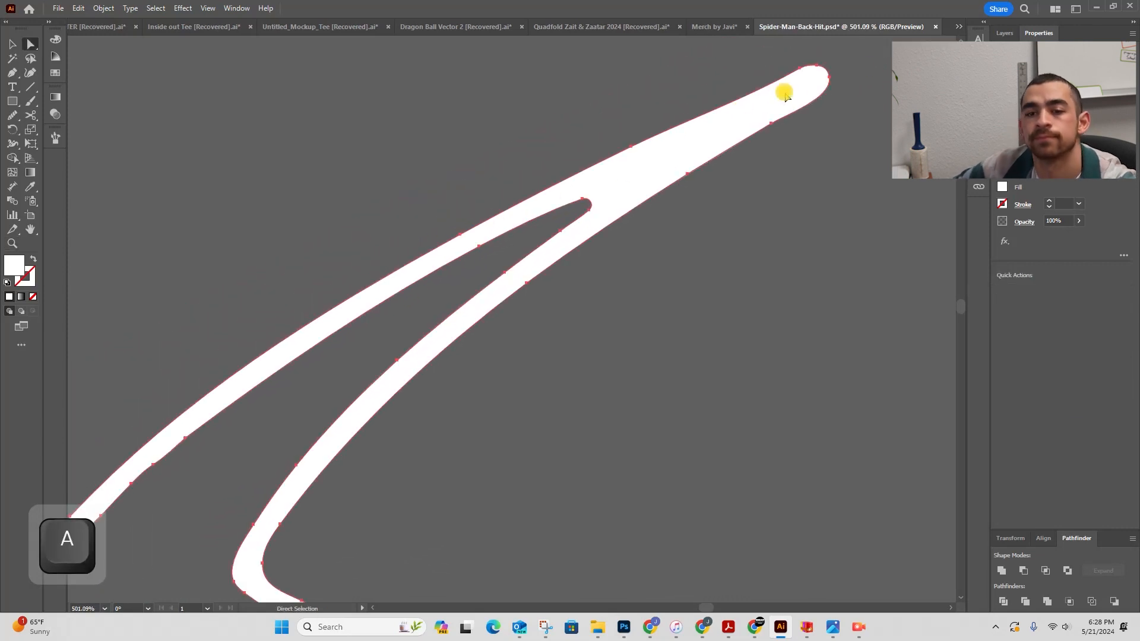
click(12, 116)
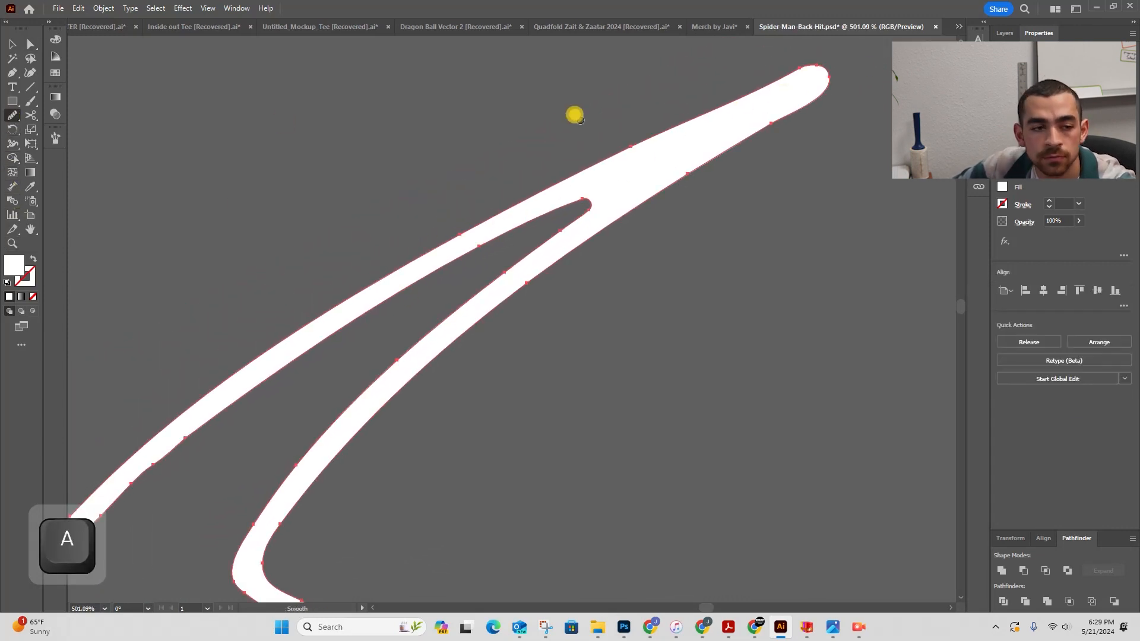
mouse_move(777, 82)
mouse_down()
mouse_move(827, 58)
mouse_move(704, 145)
mouse_up()
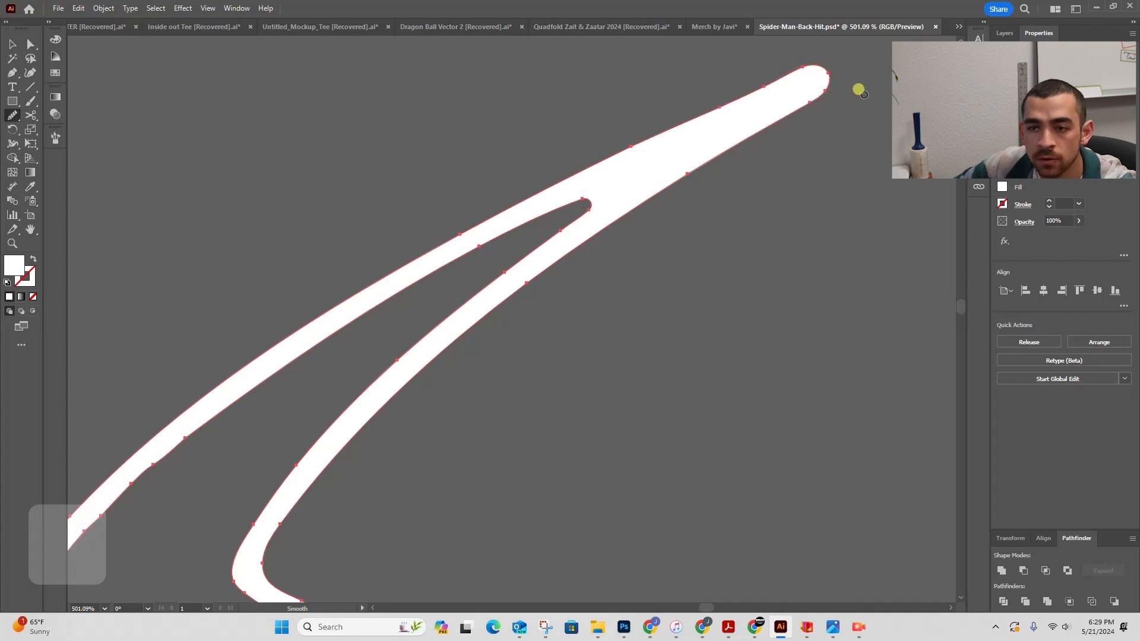
- Smooth the lower edge of the upper leg running toward the notch
scroll(608, 236, down, 5)
key(v)
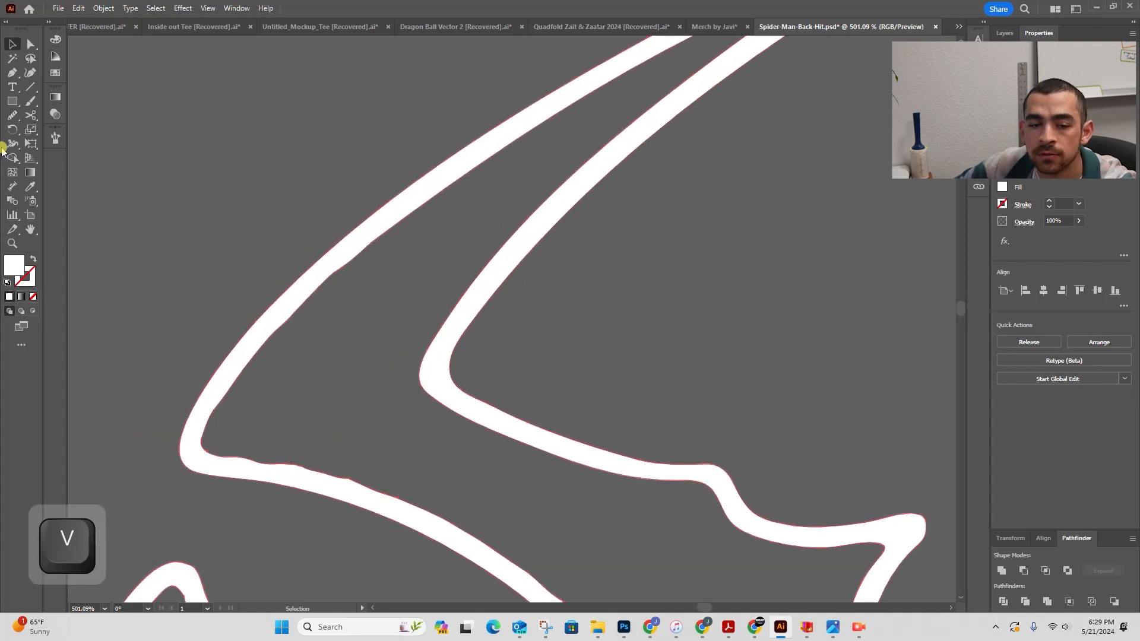
click(13, 115)
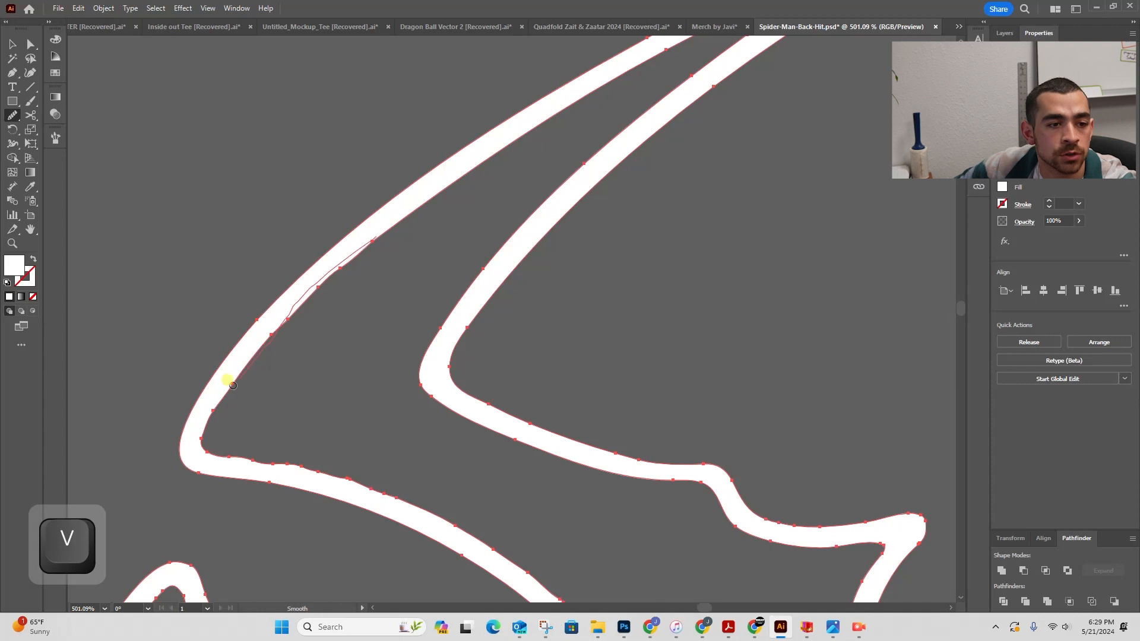
drag(237, 457, 307, 469)
key(space)
drag(346, 414, 364, 264)
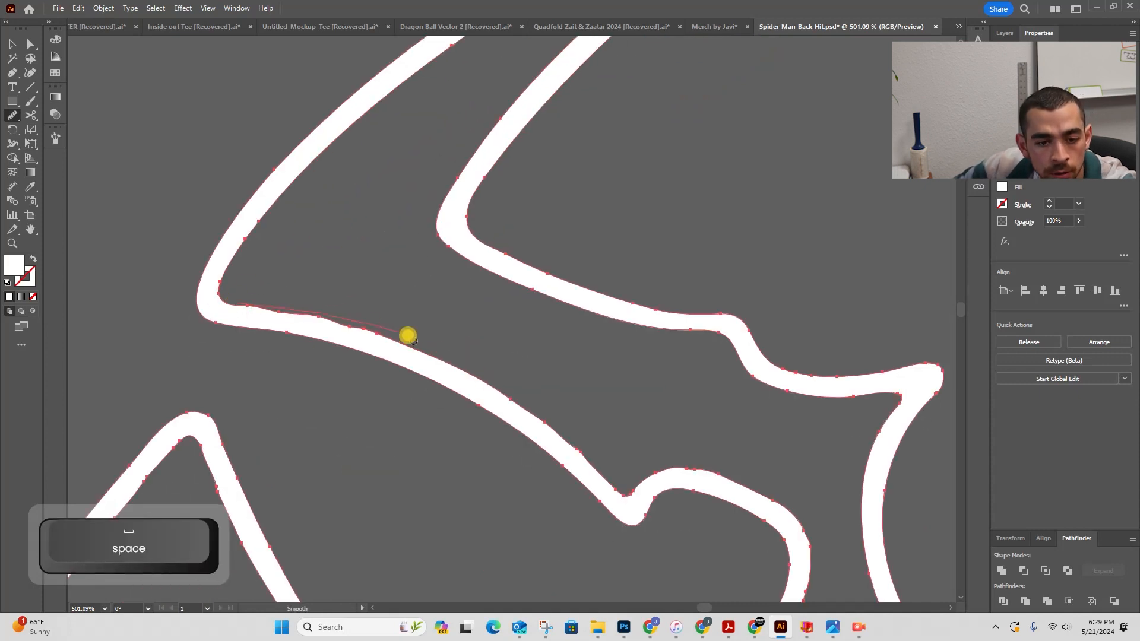
drag(549, 377, 545, 314)
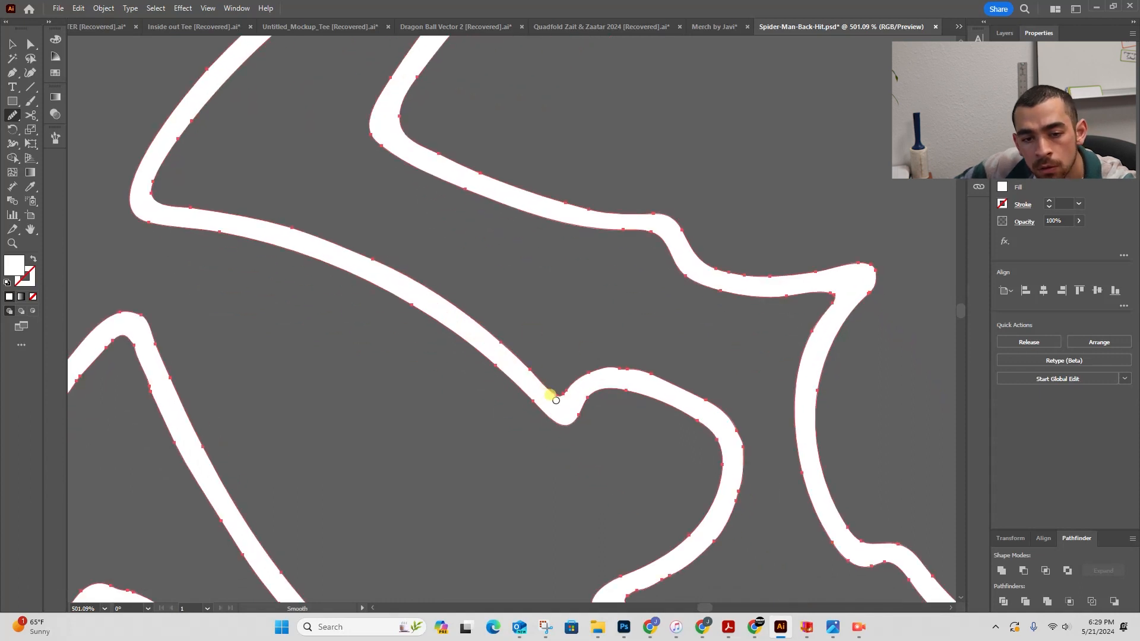
- Smooth the curved edges of the adjoining leg below the notch
drag(737, 421, 739, 423)
key(space)
drag(725, 391, 674, 240)
drag(692, 489, 316, 180)
drag(425, 236, 669, 334)
drag(336, 339, 822, 383)
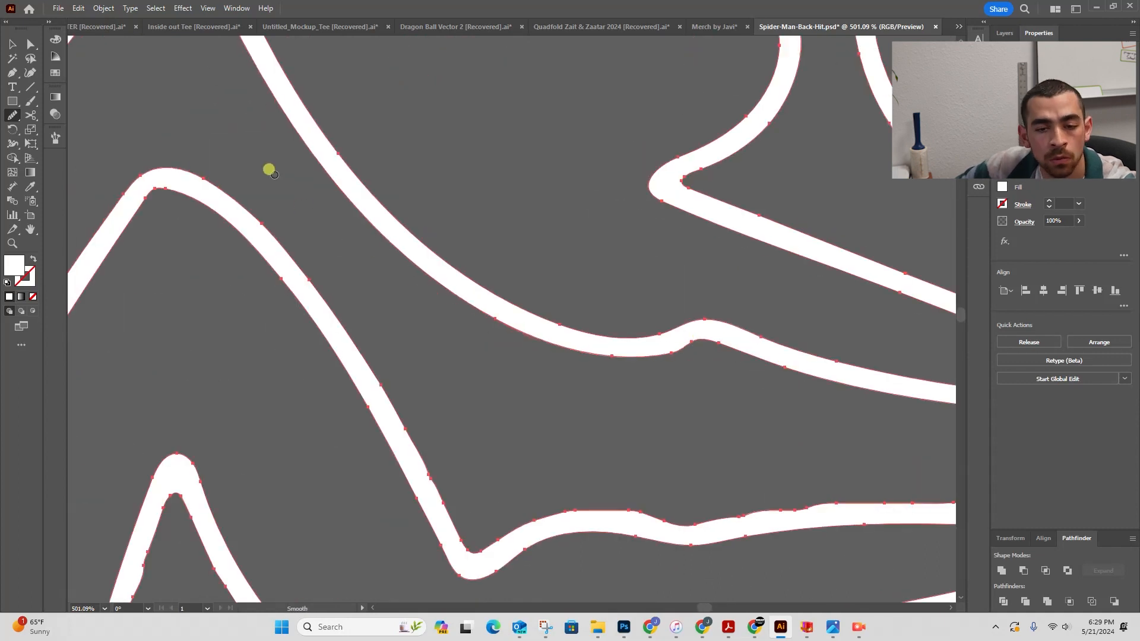
- Reshape the narrow leg tip by moving its anchor with the Direct Selection tool
key(z)
drag(826, 136, 401, 213)
key(space)
drag(297, 475, 256, 362)
drag(224, 485, 309, 380)
key(a)
click(308, 329)
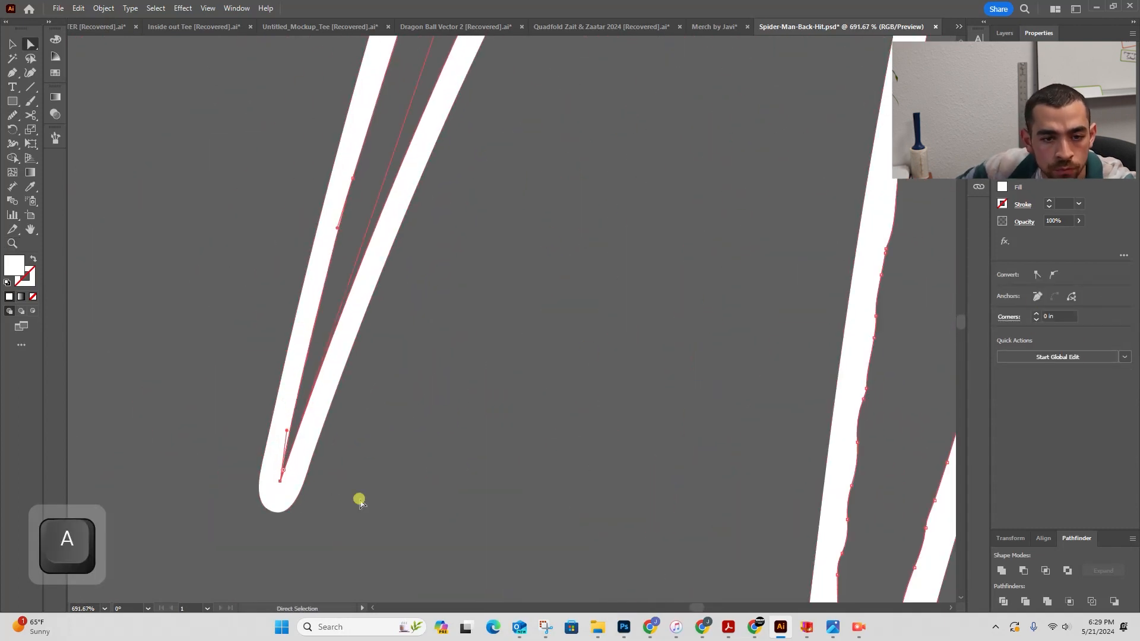
drag(280, 482, 303, 411)
- Smooth the pointed tip where the two leg edges meet
key(z)
drag(443, 319, 207, 332)
key(a)
click(277, 288)
key(n)
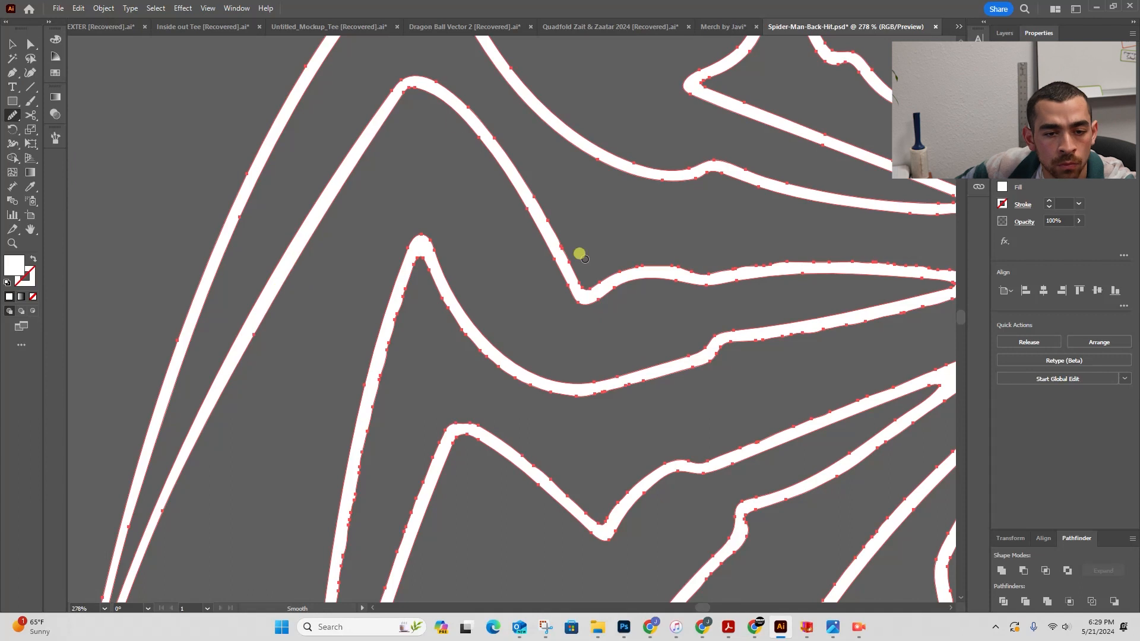
key(space)
drag(717, 267, 387, 292)
mouse_move(614, 328)
mouse_down()
mouse_move(252, 428)
mouse_move(524, 408)
mouse_up()
key(space)
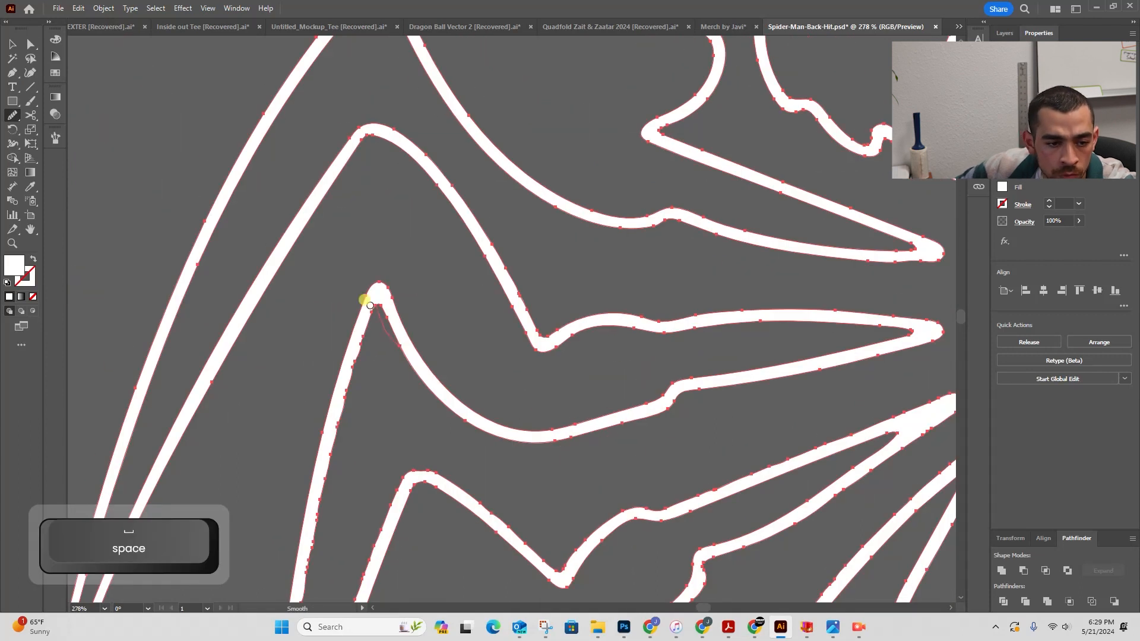
key(space)
drag(329, 446, 410, 237)
- Smooth the inner edge of the long narrow leg near its tip
key(space)
drag(371, 463, 453, 176)
drag(452, 173, 434, 284)
drag(428, 398, 449, 388)
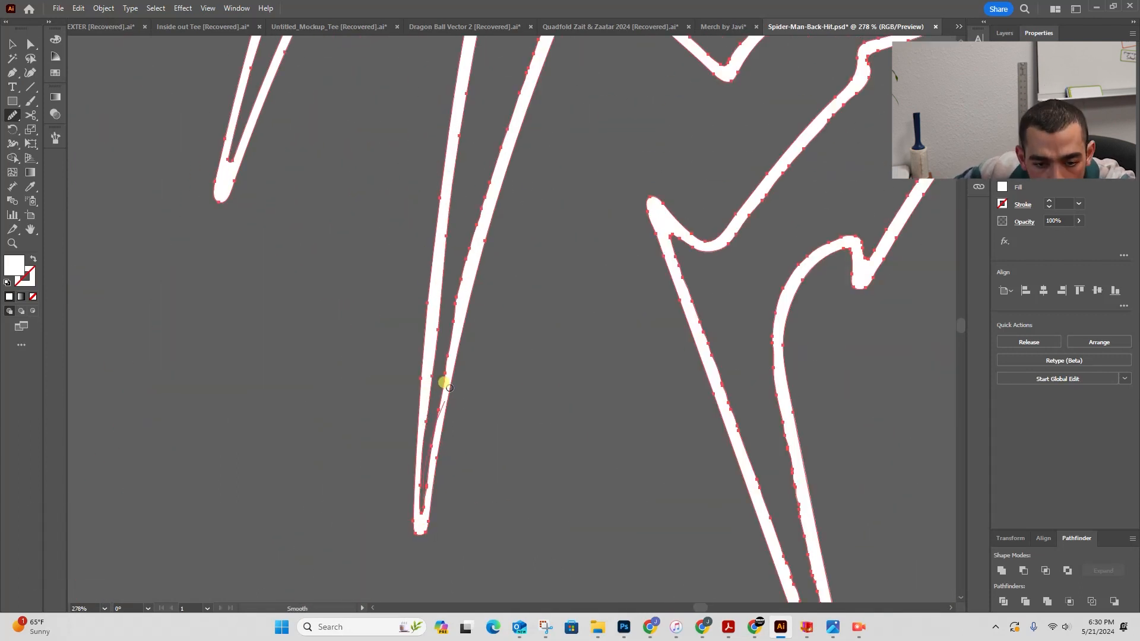
- Convert and adjust the anchor points and handles at the narrow leg's tip
scroll(427, 493, up, 5)
key(a)
click(404, 585)
key(shift+c)
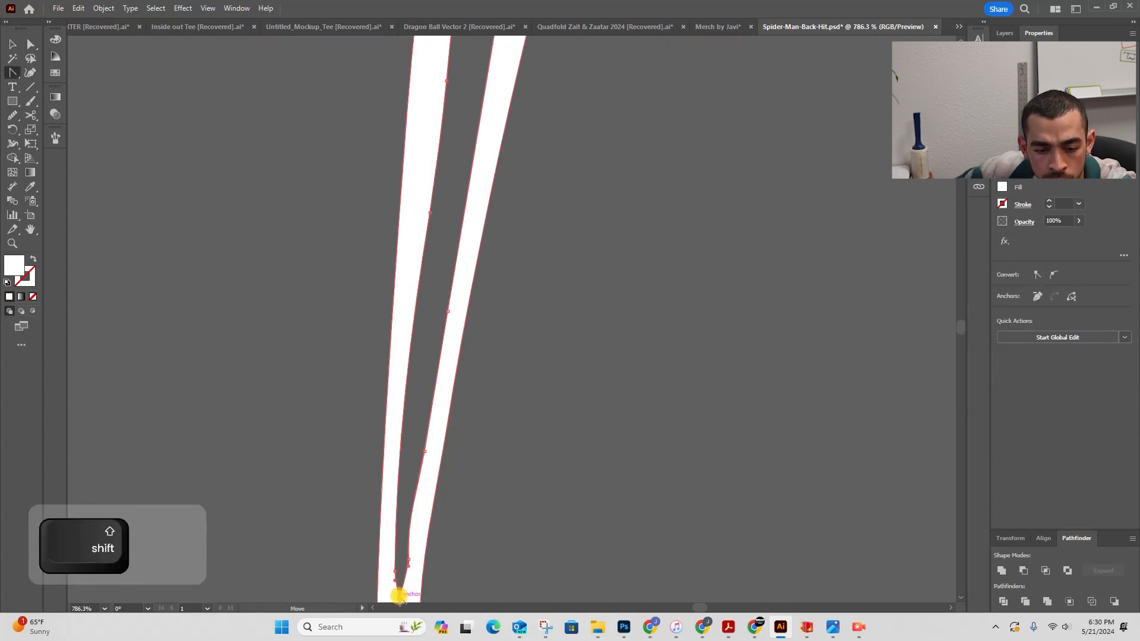
key(a)
drag(394, 547, 381, 404)
key(a)
click(400, 394)
drag(588, 345, 463, 344)
key(a)
drag(415, 238, 404, 326)
- Smooth the upper edge of the middle leg leading into the notch
click(12, 116)
key(space)
mouse_move(584, 169)
mouse_down()
mouse_move(463, 152)
mouse_move(581, 140)
mouse_up()
drag(617, 143, 476, 255)
drag(475, 256, 772, 143)
drag(772, 142, 813, 65)
drag(813, 80, 568, 222)
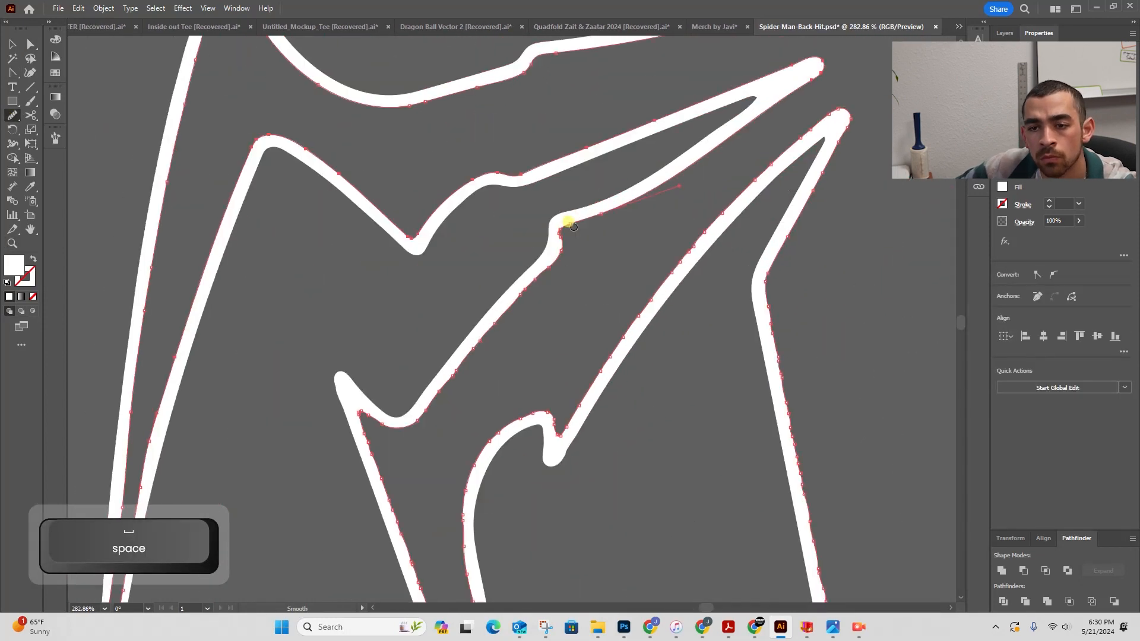
- Smooth the lower edge of the middle leg below the notch
drag(407, 555, 311, 126)
scroll(469, 564, up, 3)
key(a)
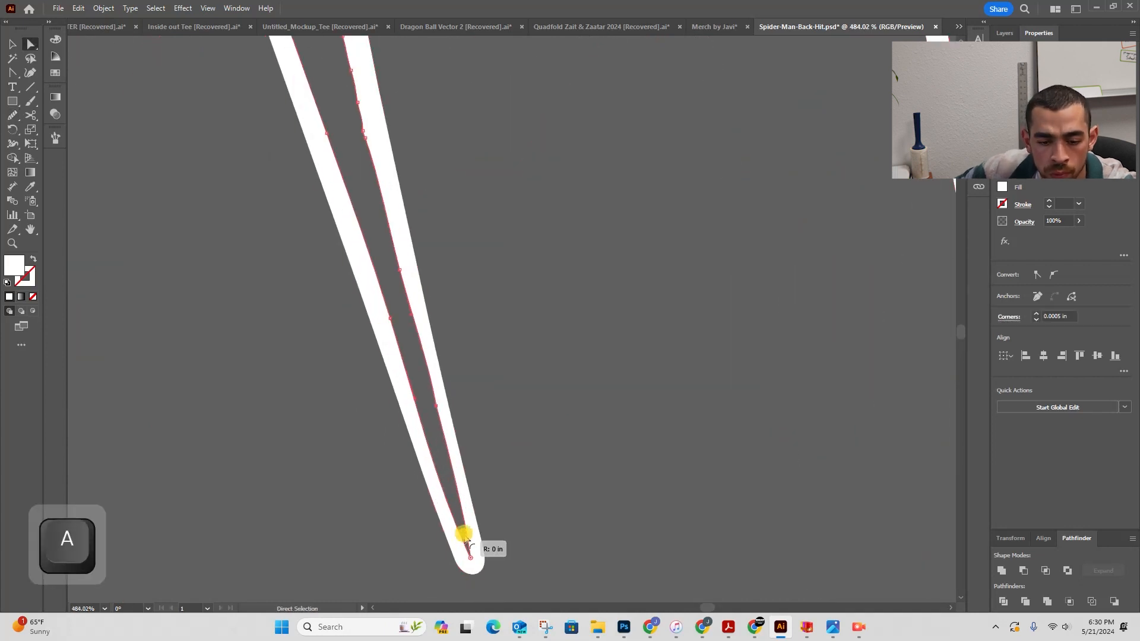
click(468, 548)
key(z)
key(space)
drag(389, 135, 371, 421)
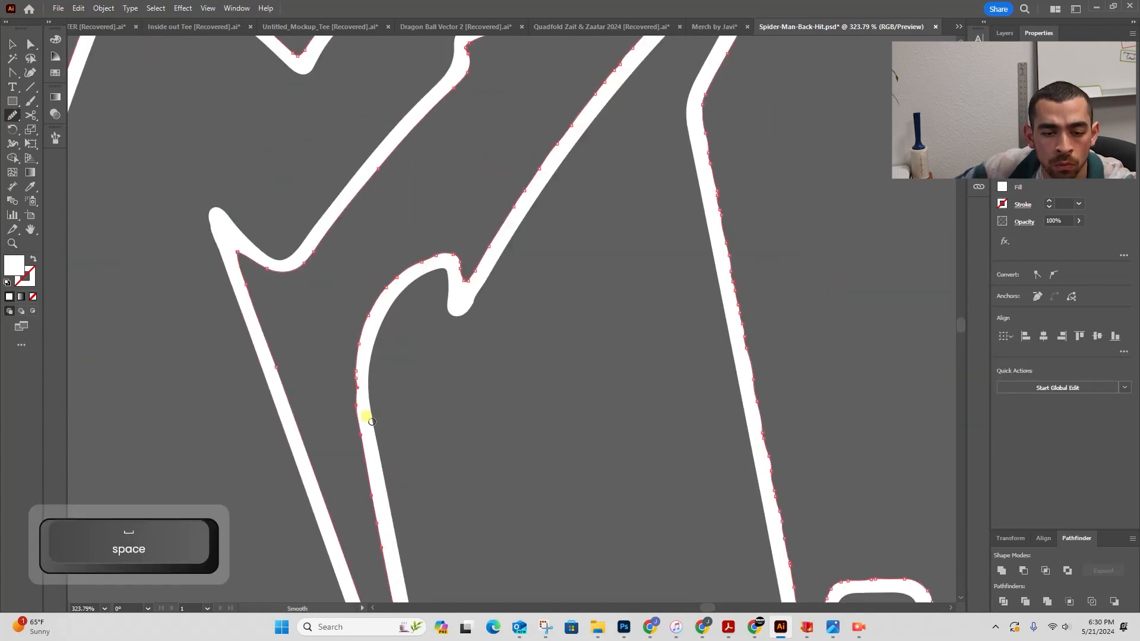
- Smooth the jagged edges along the lower legs with the Smooth tool
drag(463, 284, 317, 558)
drag(502, 304, 652, 172)
mouse_move(555, 419)
mouse_down()
mouse_move(507, 230)
mouse_move(580, 554)
mouse_up()
drag(580, 554, 453, 197)
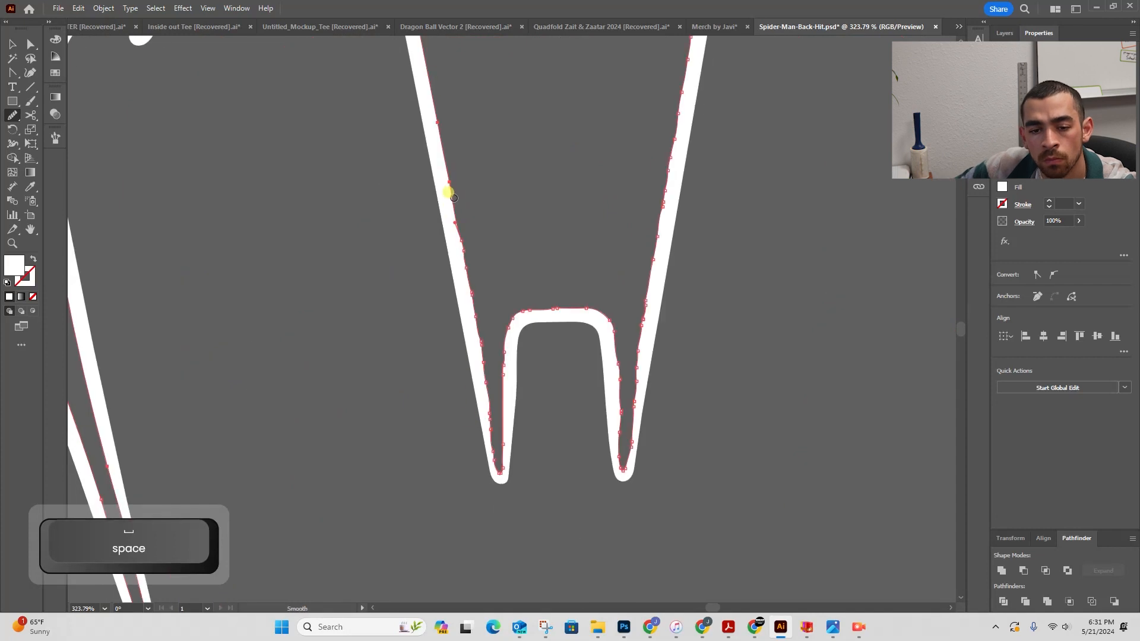
mouse_move(488, 424)
mouse_down()
mouse_move(515, 343)
mouse_move(606, 309)
mouse_up()
- Refine the anchors at the tips of the body's bottom U-shaped notch, converting, removing and adjusting points and handles
key(z)
drag(631, 484, 704, 482)
key(a)
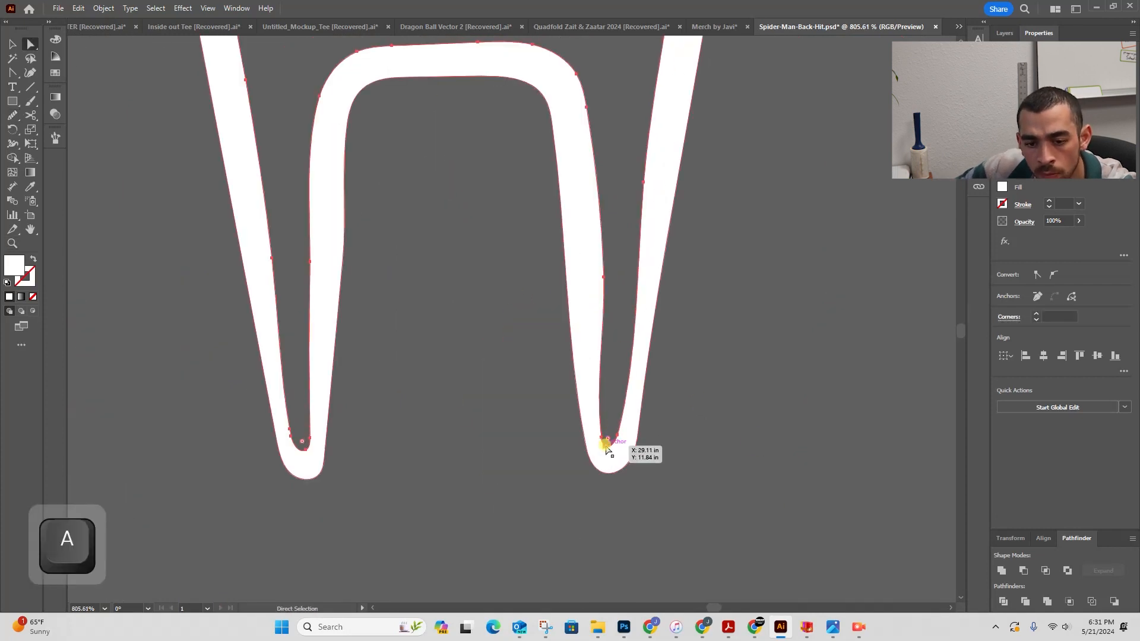
drag(643, 446, 700, 446)
click(560, 428)
key(shift+c)
click(574, 444)
key(a)
click(1037, 297)
click(593, 422)
drag(641, 254, 636, 238)
drag(590, 436, 593, 442)
click(566, 94)
key(z)
drag(623, 184, 410, 189)
- Smooth both edges of the narrow leg down to its tip
mouse_move(647, 77)
mouse_down()
mouse_move(576, 418)
mouse_move(601, 436)
mouse_up()
key(a)
click(553, 429)
key(n)
drag(532, 502, 603, 63)
drag(598, 116, 534, 476)
drag(655, 287, 443, 131)
mouse_move(340, 87)
mouse_down()
mouse_move(551, 353)
mouse_move(599, 391)
mouse_up()
mouse_move(682, 456)
mouse_down()
mouse_move(606, 222)
mouse_move(633, 273)
mouse_up()
mouse_move(633, 273)
mouse_down()
mouse_move(634, 133)
mouse_move(637, 180)
mouse_up()
drag(584, 474, 618, 200)
drag(617, 207, 575, 358)
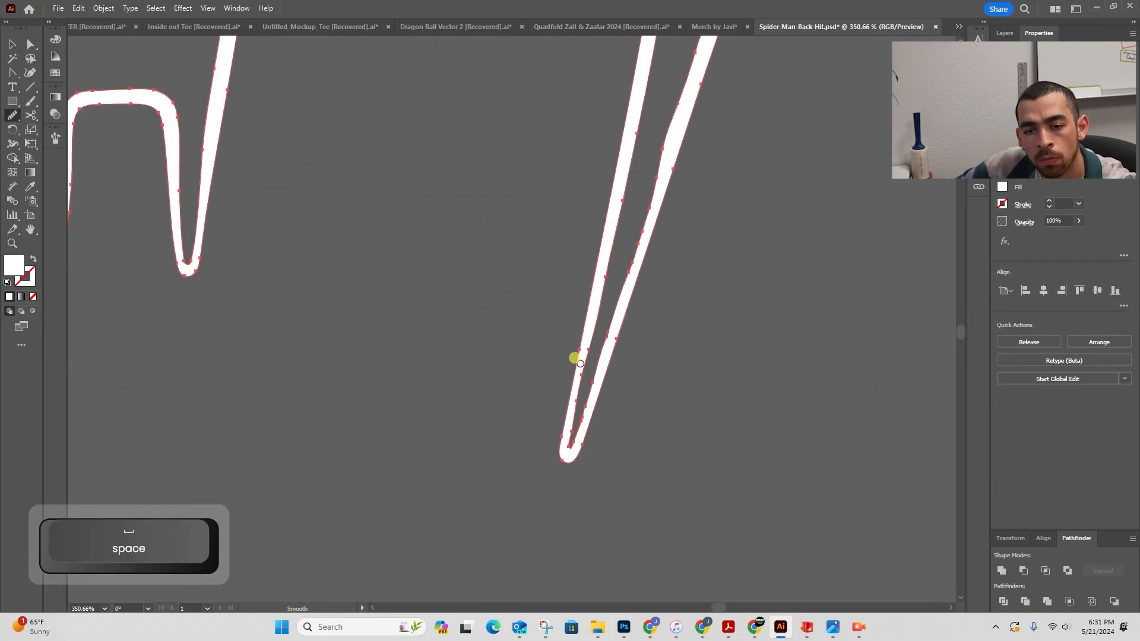
- Remove the extra anchor at the narrow leg's inner tip and reposition the remaining point
key(z)
mouse_move(570, 444)
mouse_down()
mouse_move(689, 392)
mouse_move(778, 386)
mouse_up()
key(a)
click(558, 438)
click(1037, 296)
drag(560, 435, 563, 457)
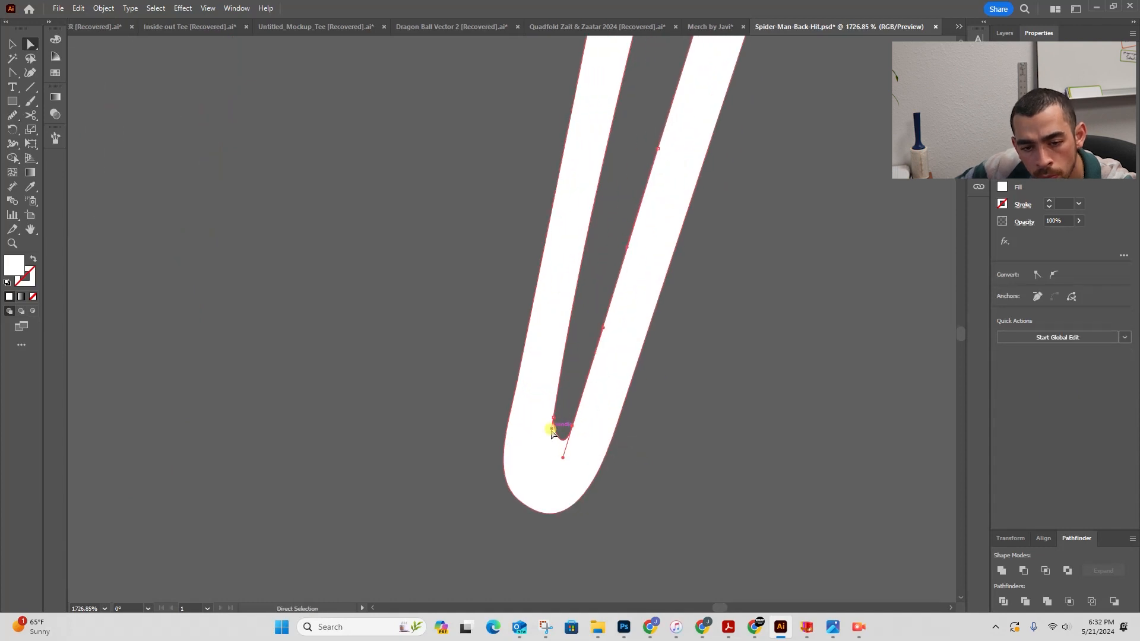
key(z)
drag(489, 503, 270, 475)
- Smooth the jagged edges along the upper-left legs
key(v)
click(592, 199)
mouse_move(576, 255)
mouse_down()
mouse_move(504, 362)
mouse_move(598, 118)
mouse_up()
drag(599, 113, 589, 222)
drag(609, 79, 689, 255)
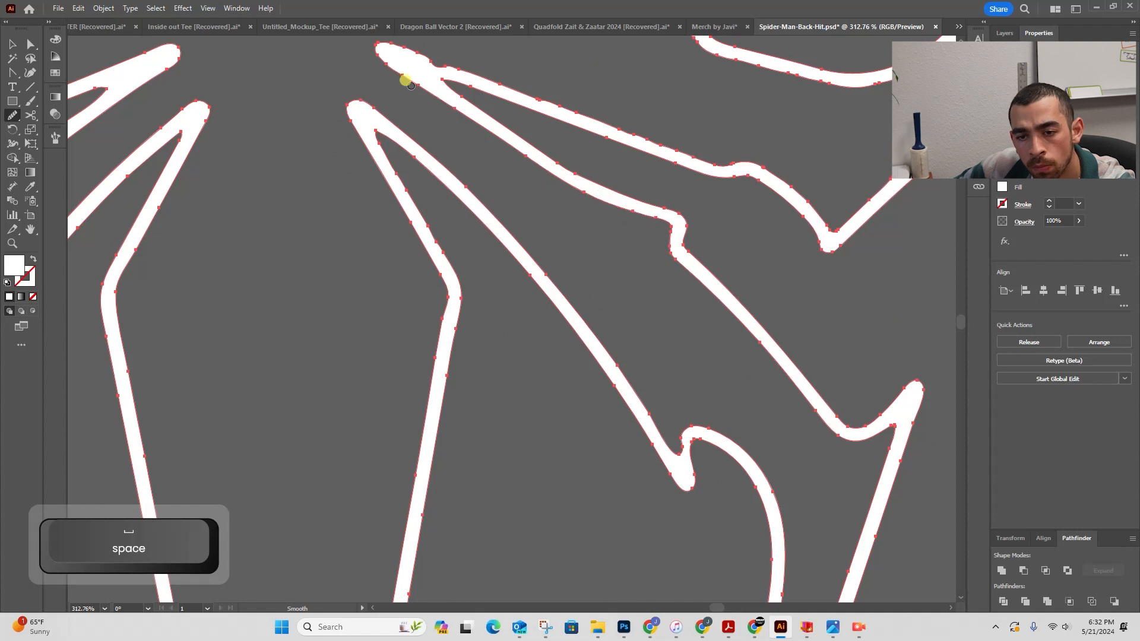
drag(410, 83, 436, 225)
key(a)
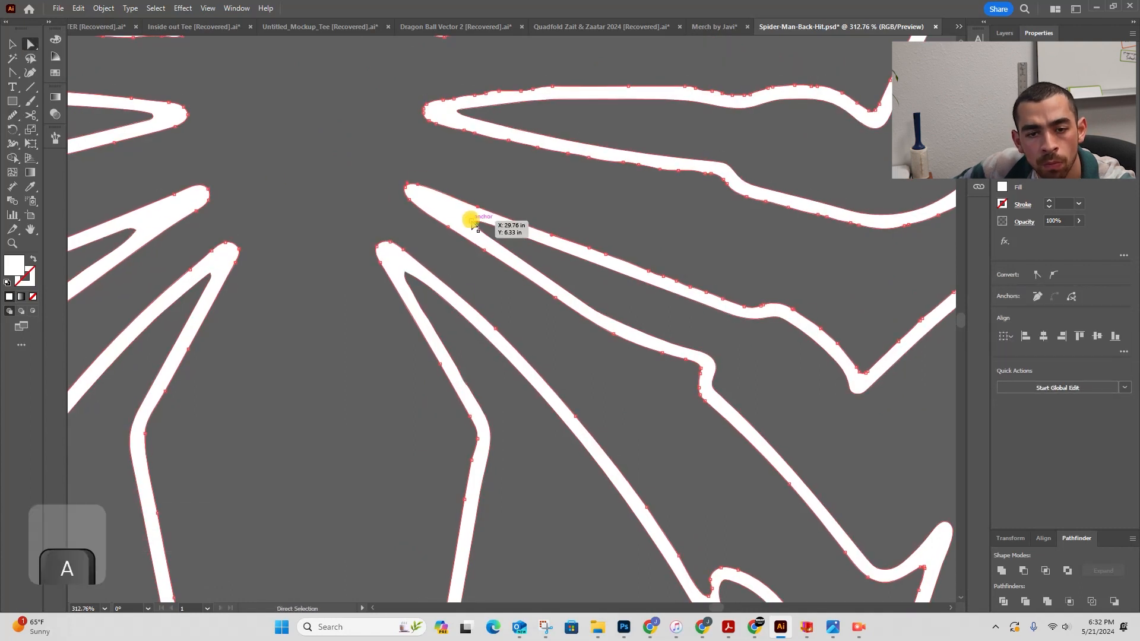
key(v)
drag(833, 341, 893, 342)
mouse_move(893, 342)
mouse_down()
mouse_move(534, 432)
mouse_move(717, 494)
mouse_up()
drag(717, 493, 529, 206)
drag(608, 475, 555, 307)
mouse_move(555, 307)
mouse_down()
mouse_move(597, 465)
mouse_move(564, 79)
mouse_up()
drag(563, 78, 629, 337)
key(z)
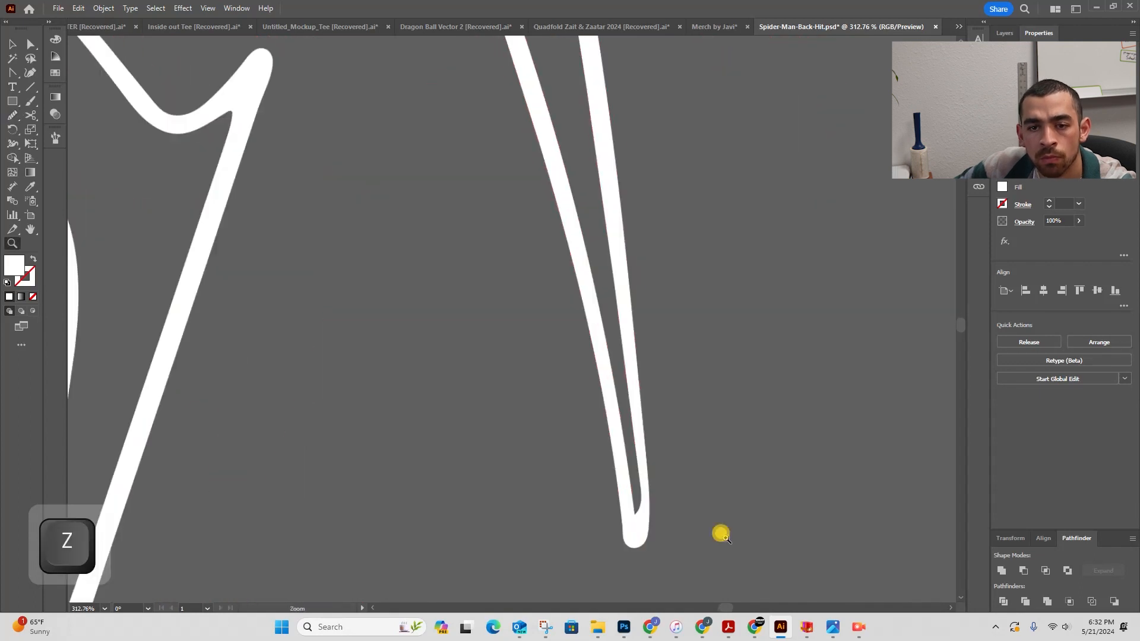
- Reposition the anchor at the tip of the thin lower leg
drag(642, 519, 712, 518)
key(a)
drag(639, 463, 631, 475)
shift+click(666, 408)
- Smooth the edges of the left legs and the thin lower leg toward its tip
key(z)
mouse_move(667, 407)
mouse_down()
mouse_move(543, 131)
mouse_move(655, 243)
mouse_up()
key(a)
click(582, 333)
key(v)
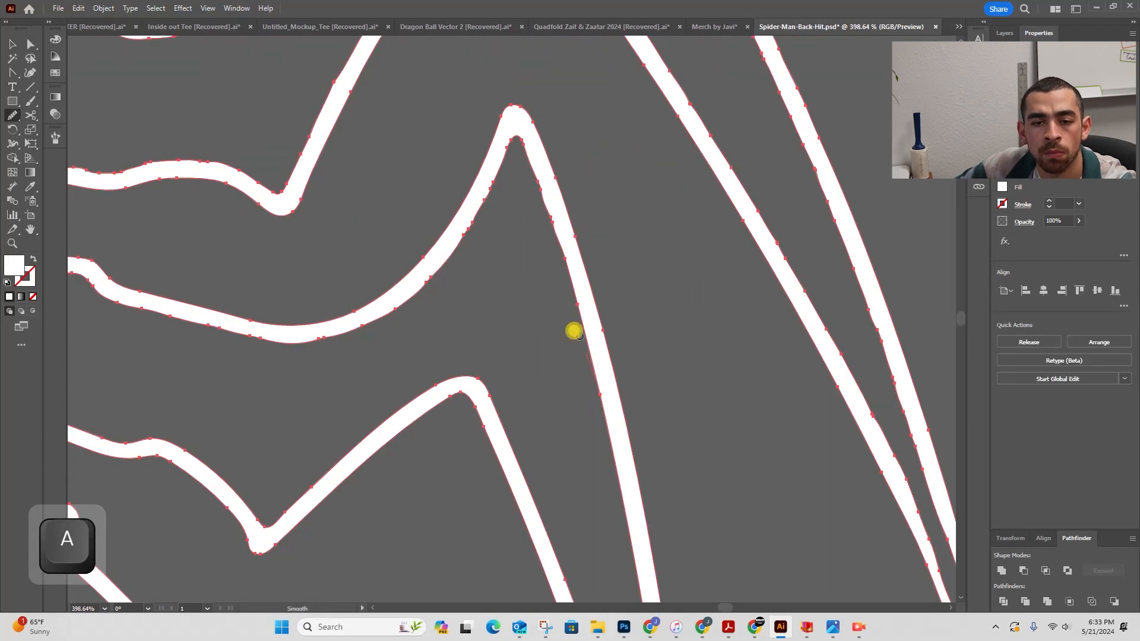
drag(522, 140, 484, 182)
drag(340, 346, 746, 339)
drag(421, 291, 854, 352)
drag(795, 218, 653, 226)
drag(863, 211, 631, 272)
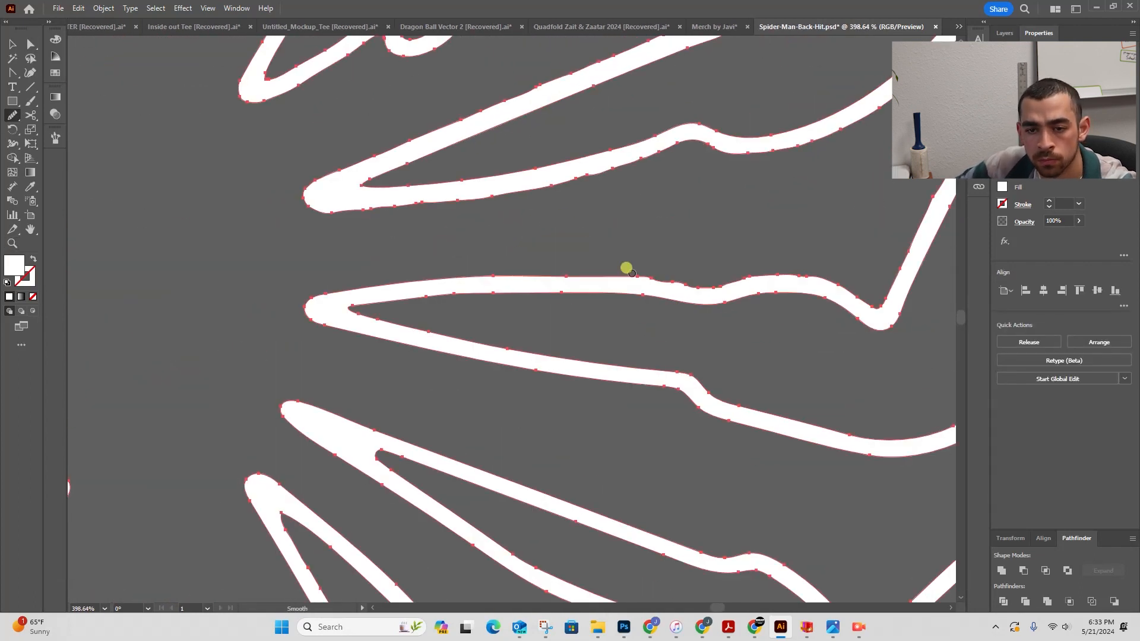
drag(760, 300, 421, 515)
drag(766, 233, 440, 108)
drag(739, 499, 456, 199)
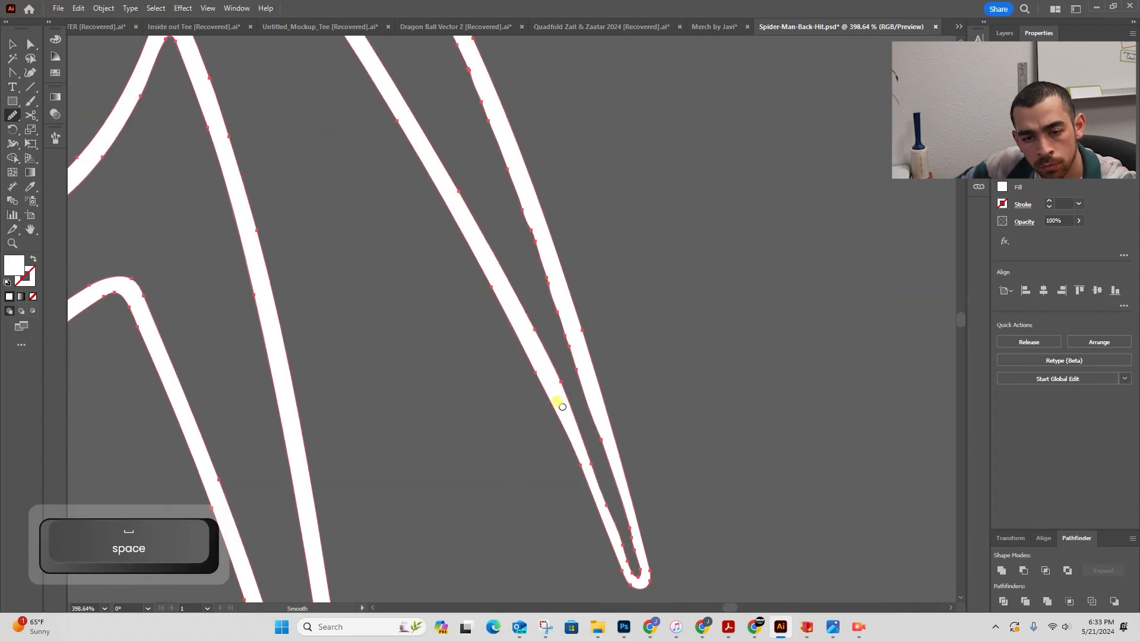
drag(555, 378, 601, 515)
drag(477, 92, 643, 519)
drag(474, 144, 701, 407)
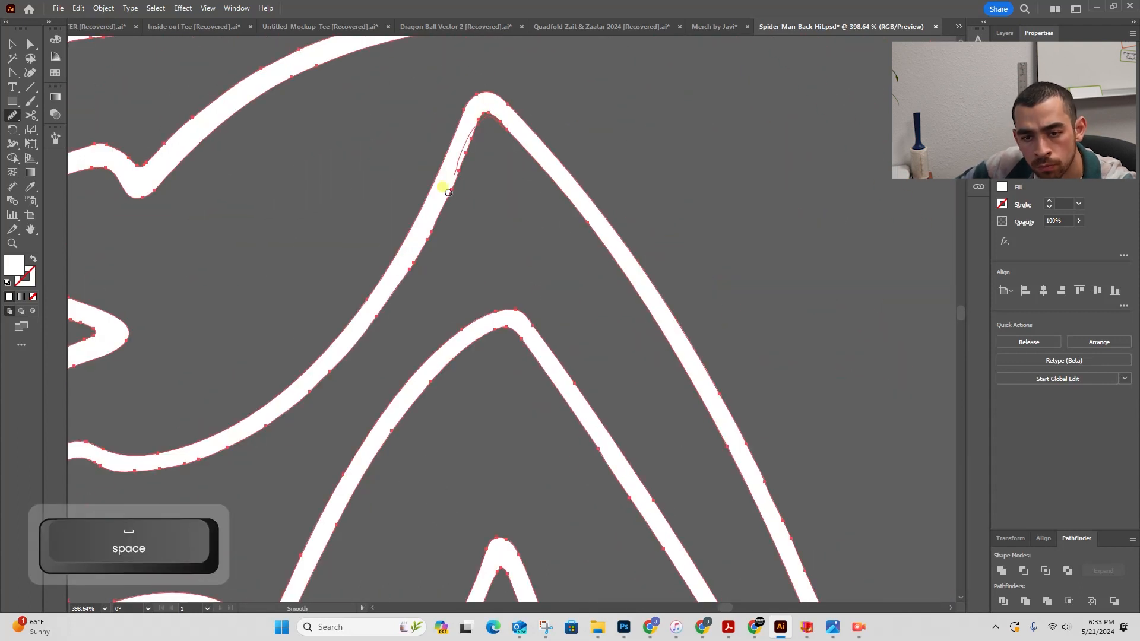
- Smooth the edges of the upper wing shapes and the body's side notches
drag(449, 192, 373, 321)
drag(332, 380, 552, 229)
drag(599, 178, 339, 299)
drag(267, 308, 632, 255)
drag(623, 258, 281, 258)
mouse_move(617, 142)
mouse_down()
mouse_move(660, 229)
mouse_move(644, 361)
mouse_up()
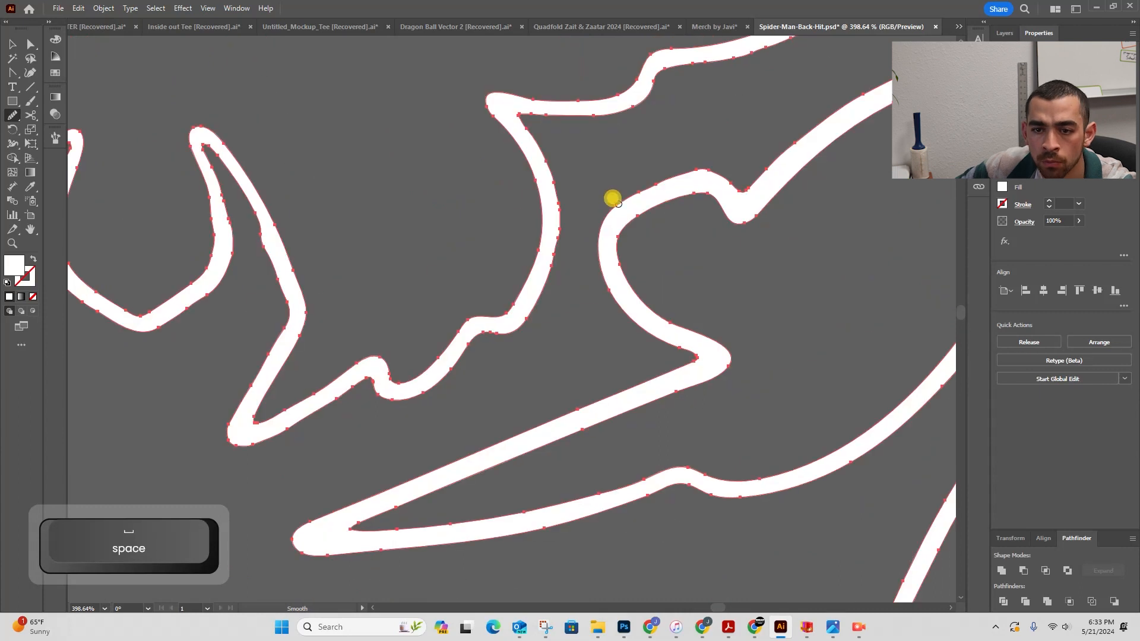
drag(682, 160, 394, 439)
drag(504, 398, 717, 309)
drag(564, 113, 838, 279)
drag(825, 238, 569, 110)
- Reshape the pointed inner tip of an upper wing by moving its anchor and handle, and smooth the edge beside it
scroll(559, 98, up, 5)
key(a)
click(566, 200)
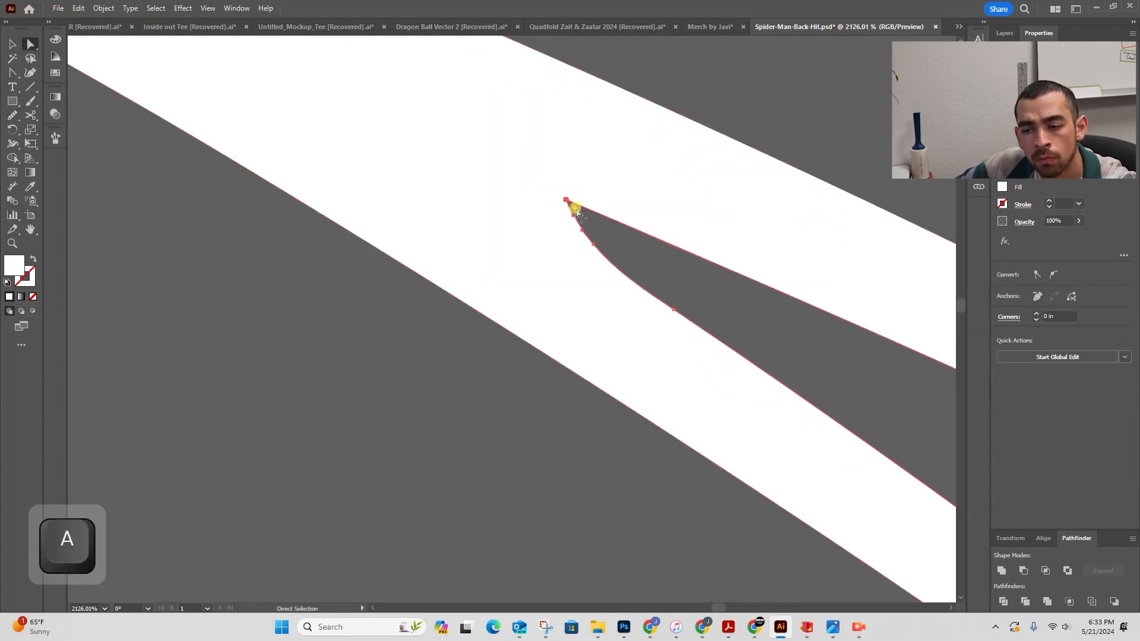
drag(575, 209, 596, 230)
drag(594, 229, 498, 237)
drag(923, 570, 603, 306)
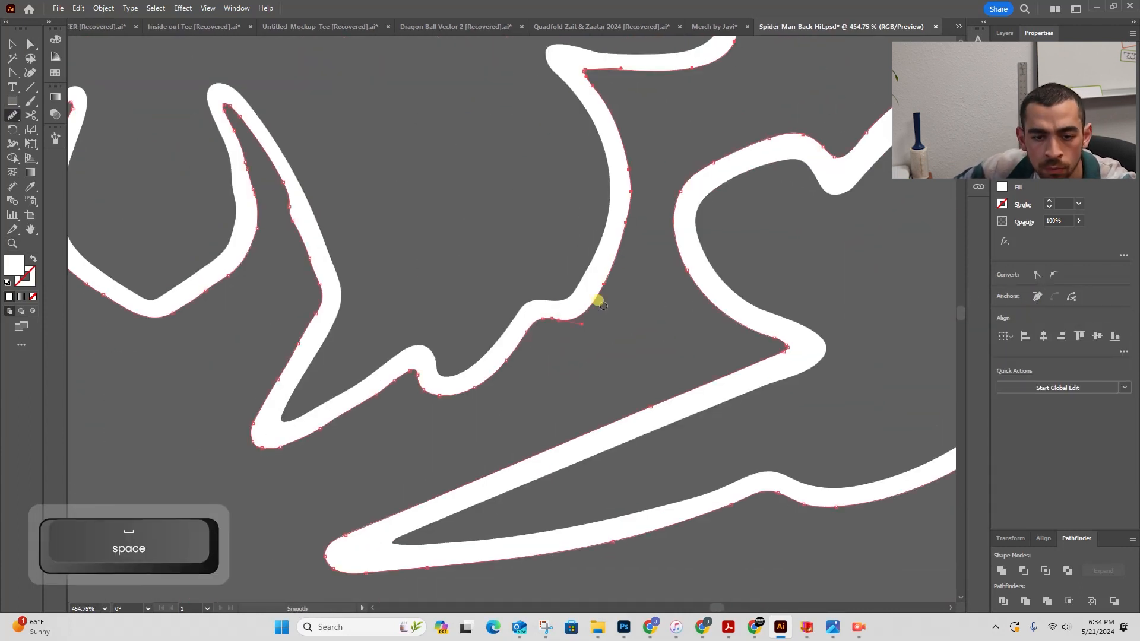
drag(427, 391, 527, 345)
key(z)
drag(445, 261, 339, 261)
key(v)
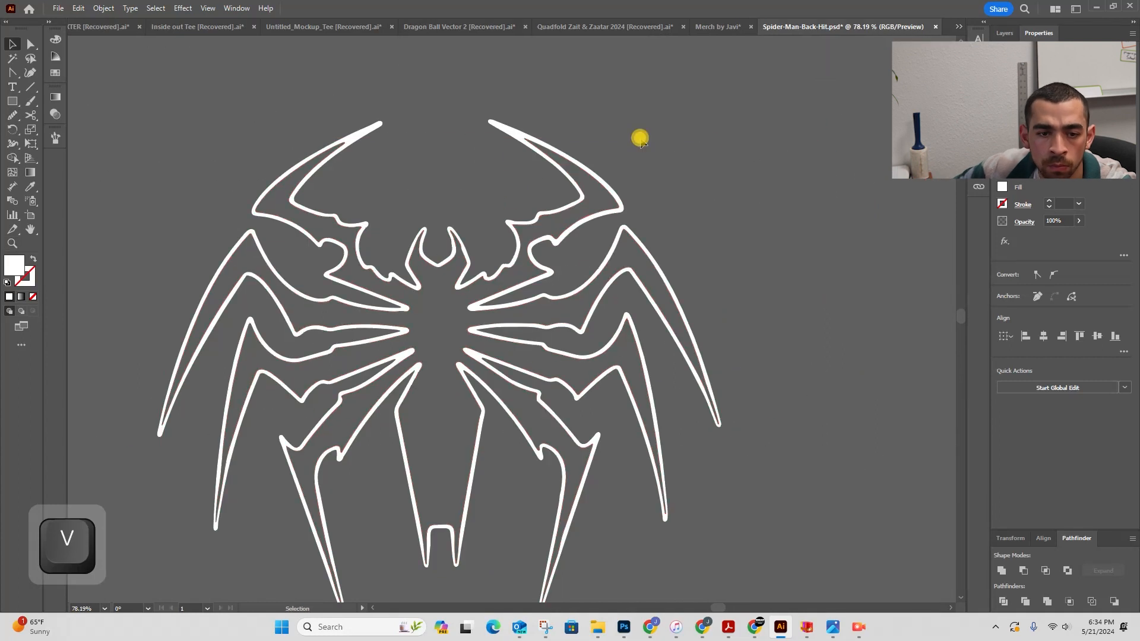
- Duplicate the original raster image beside the vector logo for comparison
click(640, 138)
key(z)
drag(653, 238, 463, 292)
key(v)
click(291, 280)
drag(289, 277, 707, 267)
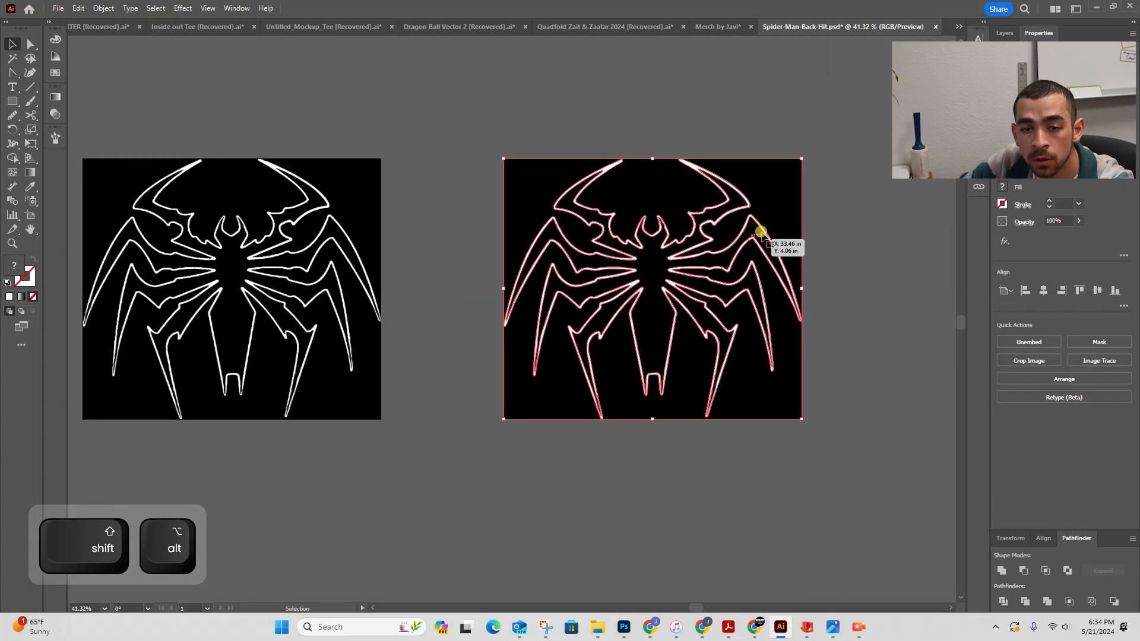
drag(758, 229, 576, 224)
key(v)
click(217, 264)
key(z)
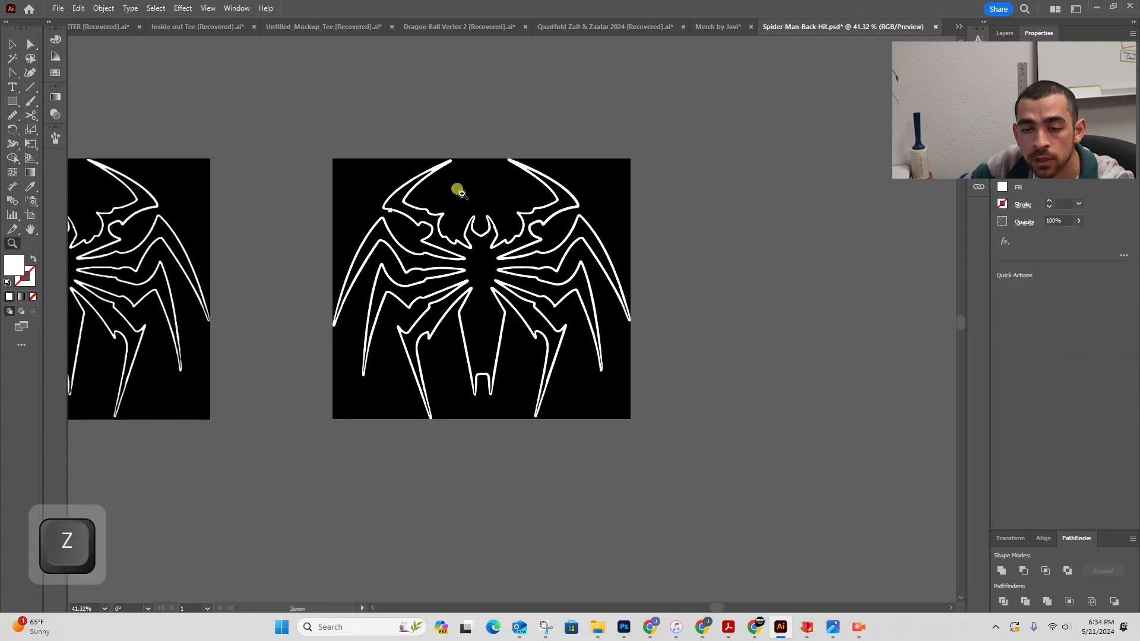
- Bring the raster image to the front and compare its jagged edges up close
drag(569, 181, 254, 339)
key(z)
drag(412, 303, 576, 254)
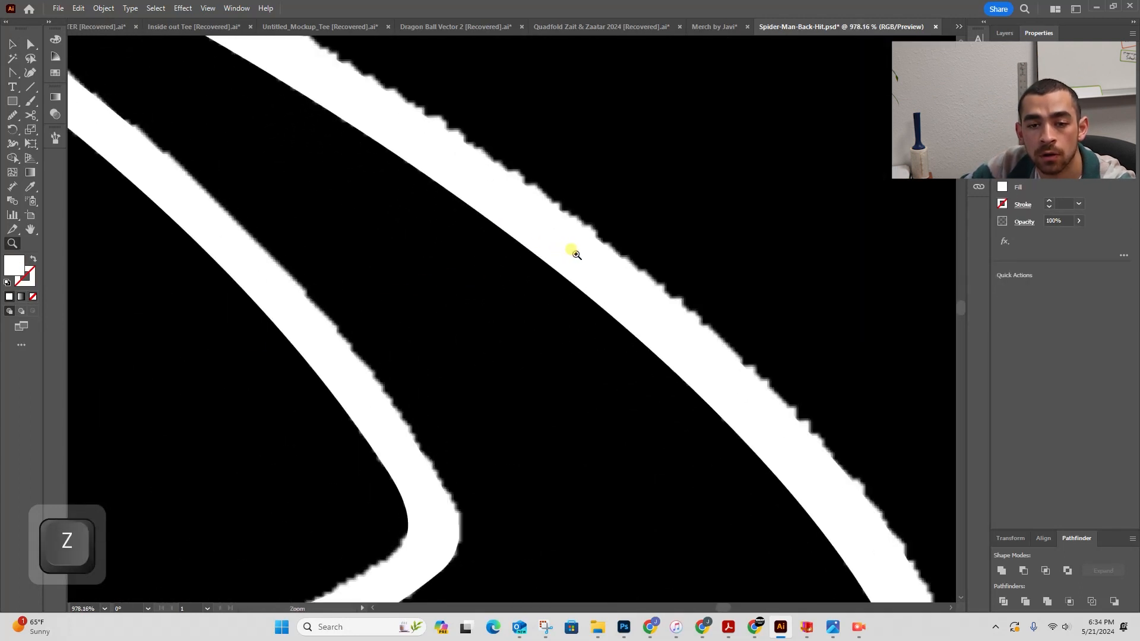
key(v)
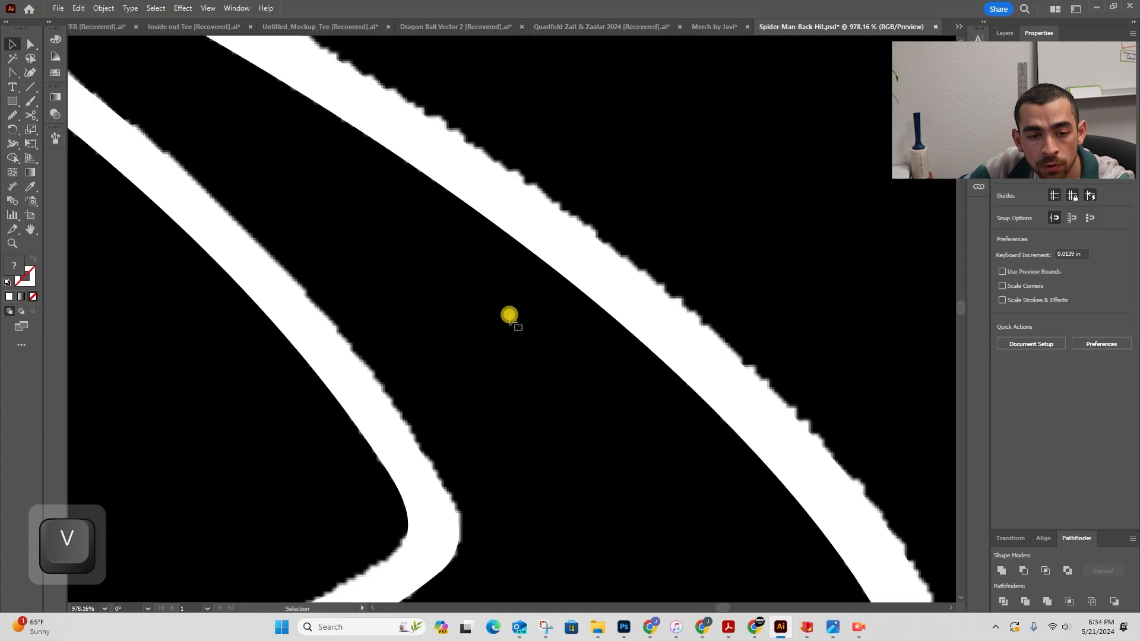
click(509, 316)
key(ctrl+shift+])
key(z)
drag(509, 316, 128, 67)
key(space)
drag(575, 266, 607, 349)
key(z)
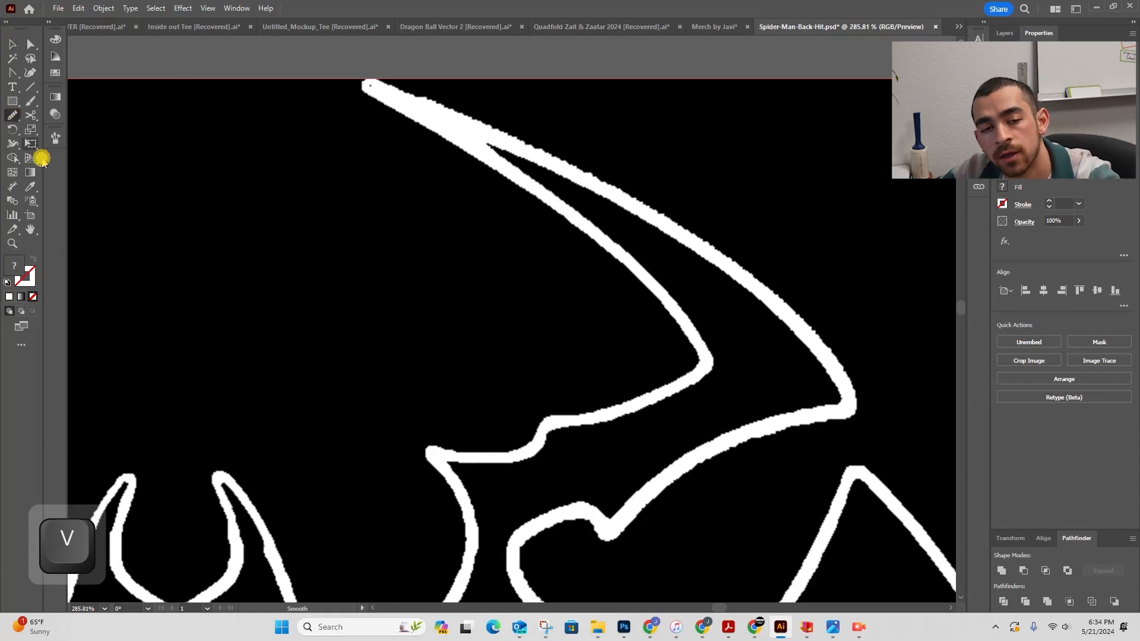
- Delete the raster image copy from over the vector logo
key(space)
drag(425, 475, 439, 220)
key(z)
key(v)
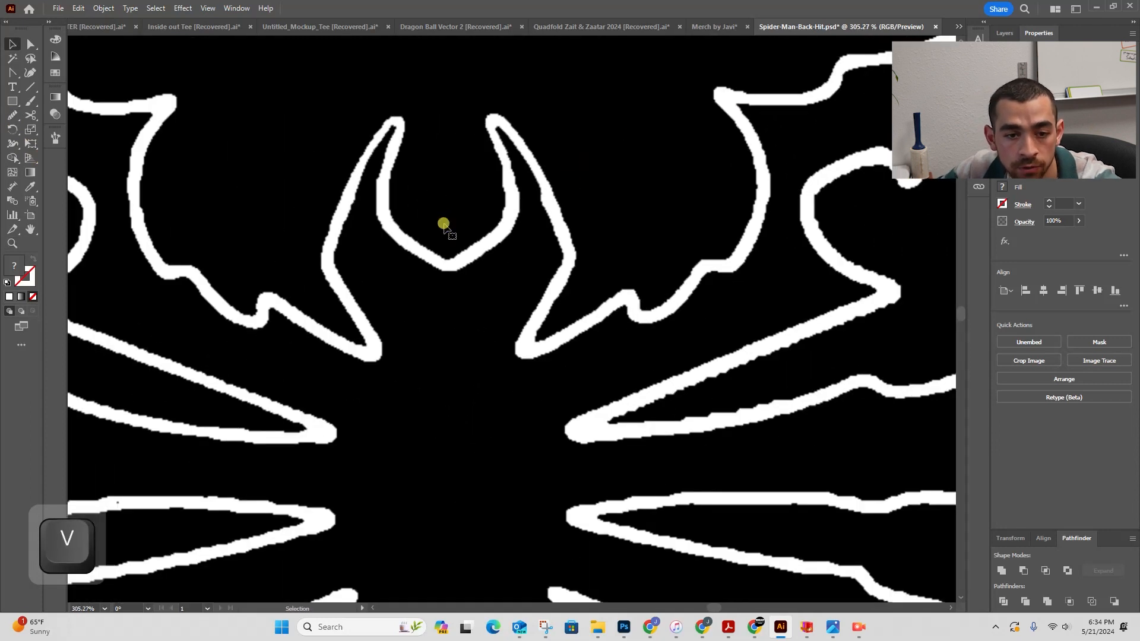
key(BackSpace)
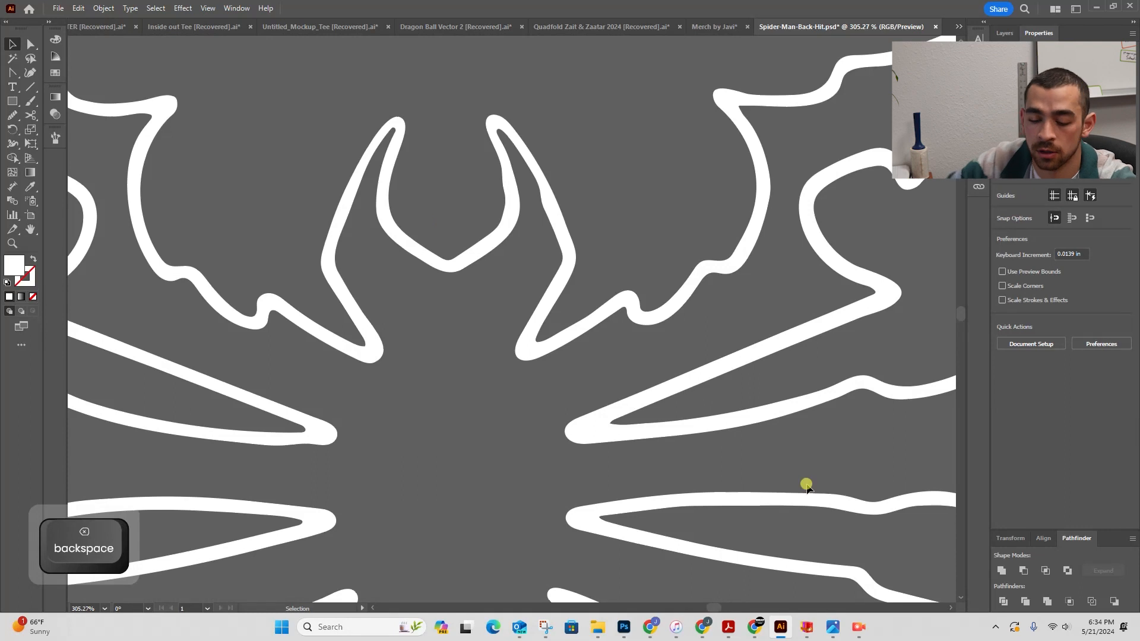
- Adjust the anchor at the inner corner of the right leg's tip
click(574, 321)
key(z)
drag(552, 392, 535, 393)
drag(589, 430, 641, 396)
key(a)
click(574, 392)
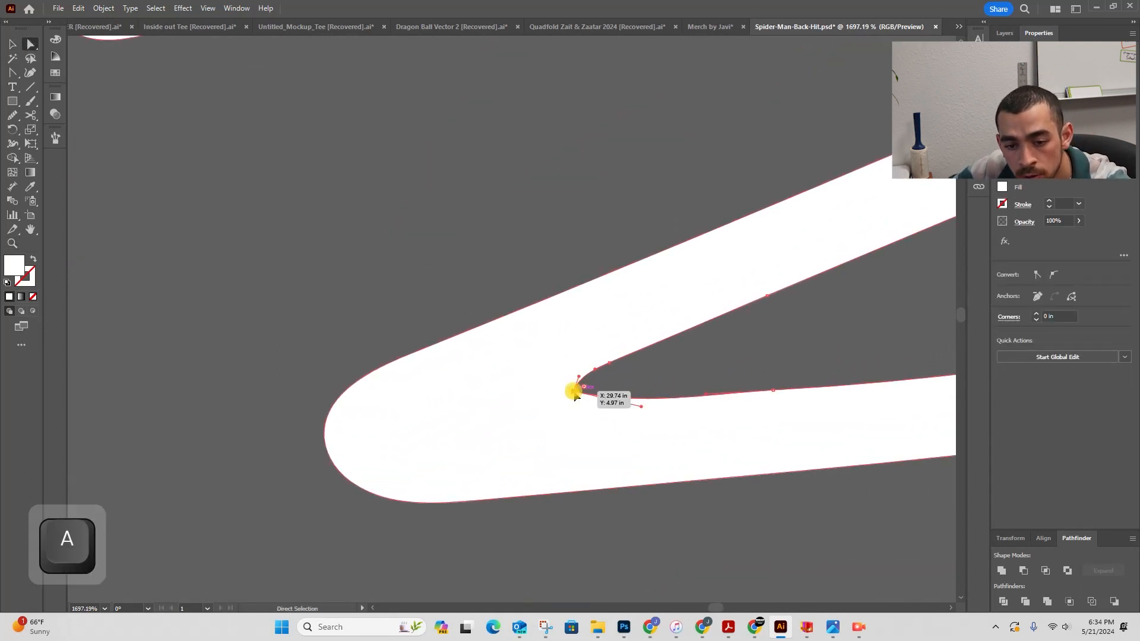
drag(572, 396, 220, 432)
key(z)
drag(582, 374, 516, 333)
drag(545, 252, 677, 238)
key(v)
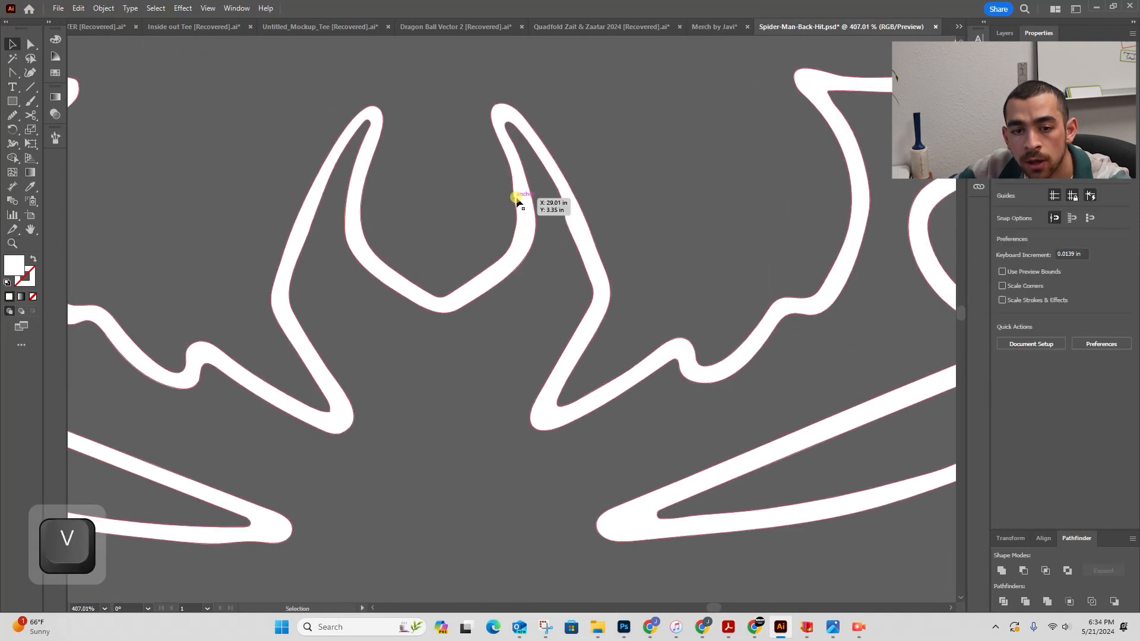
- Smooth the bottom of the head's V-shaped notch by nudging its anchor, then deselect
click(518, 203)
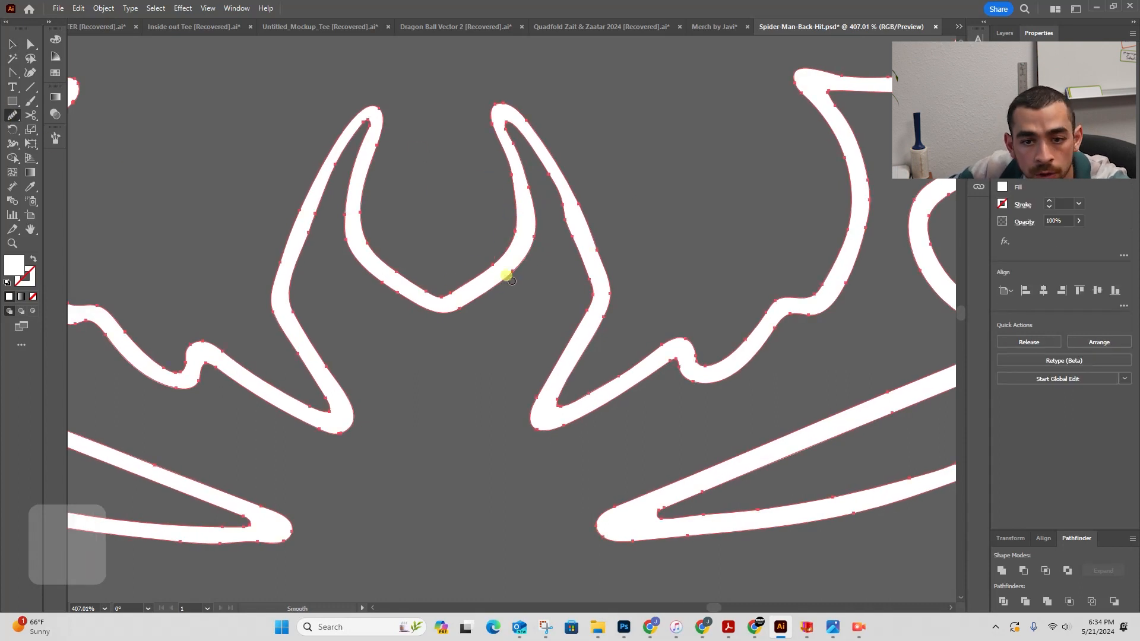
key(a)
click(440, 298)
key(z)
drag(440, 290, 644, 315)
key(a)
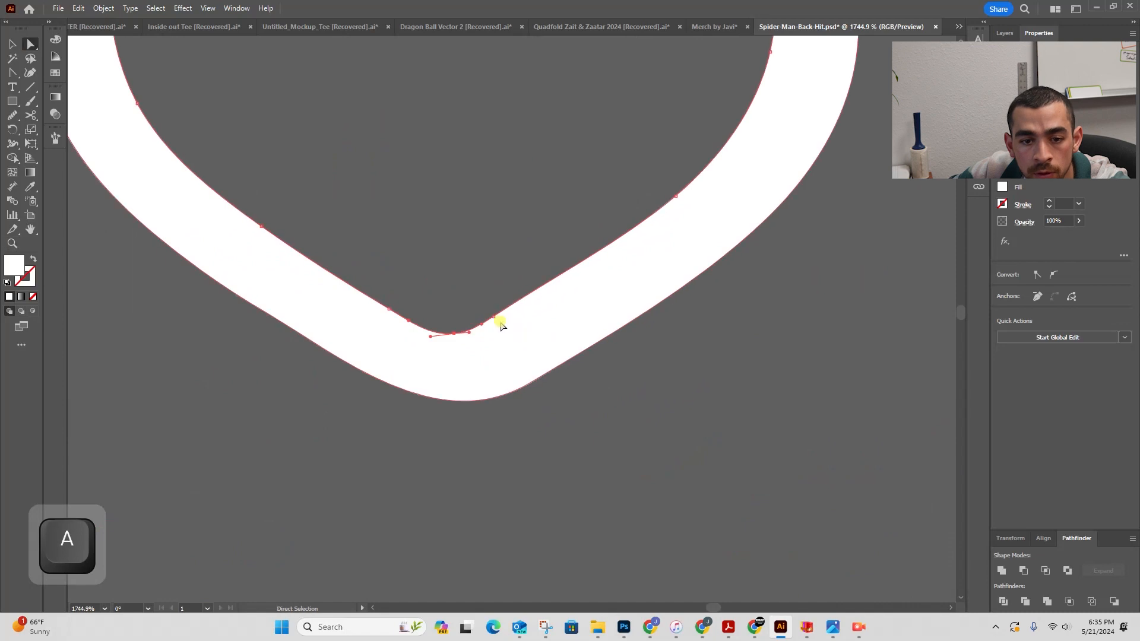
drag(499, 315, 505, 316)
key(ctrl+shift+a)
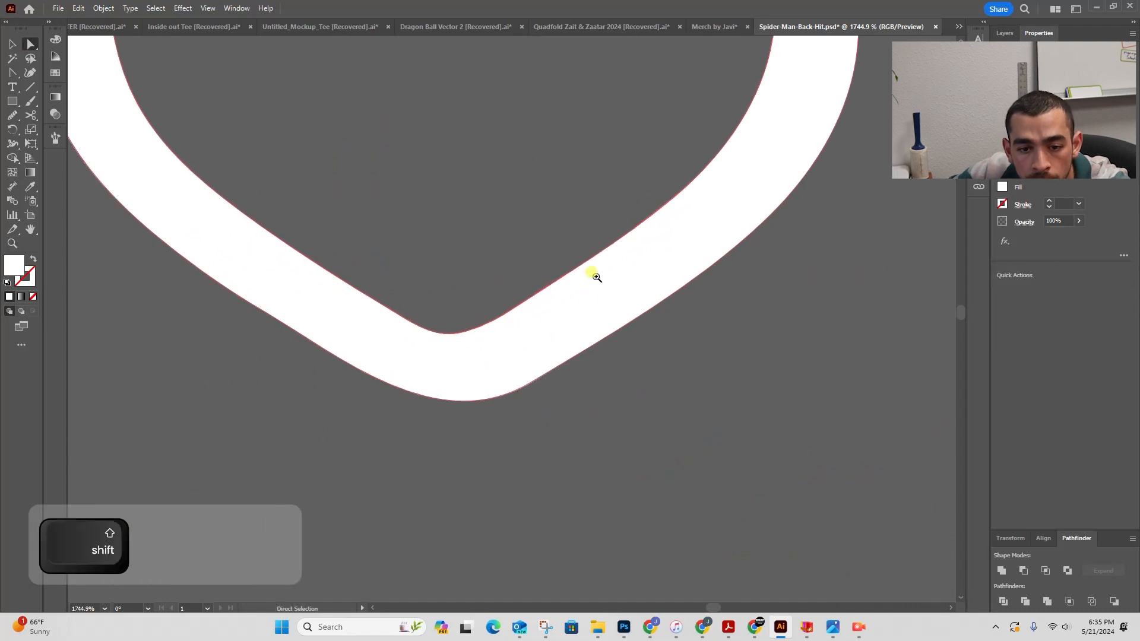
key(z)
drag(593, 273, 238, 355)
drag(574, 371, 467, 386)
key(space)
drag(556, 451, 458, 413)
key(z)
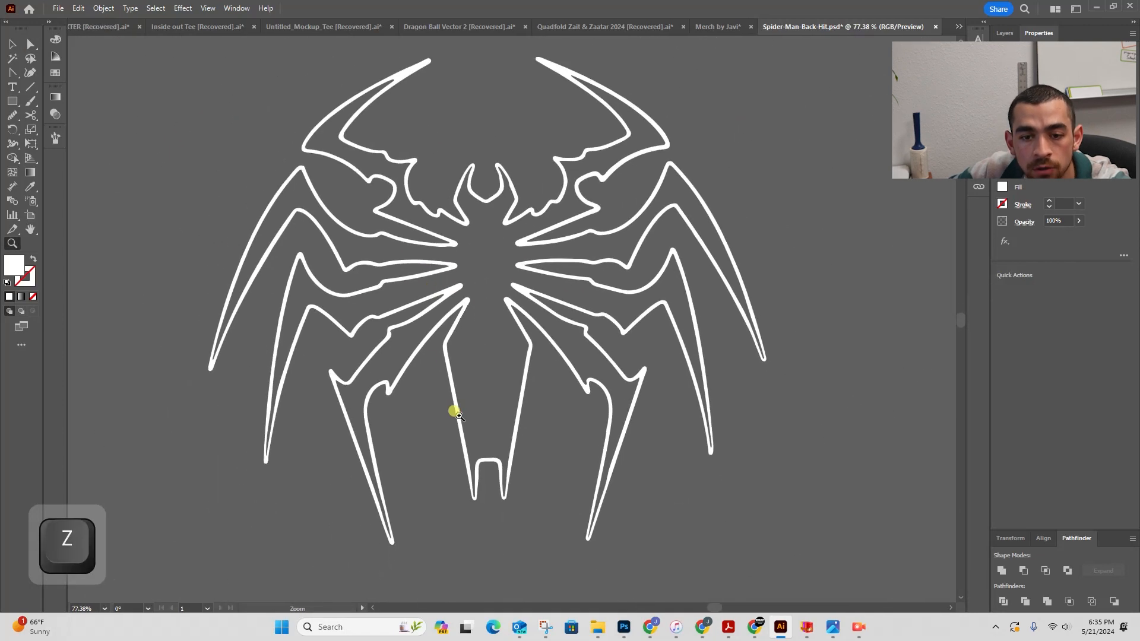
- Overlay a duplicate of the raster image on the vector logo, compare their edges up close, then delete the duplicate
drag(499, 502, 387, 374)
key(space)
key(z)
key(v)
drag(130, 364, 979, 330)
key(z)
key(v)
drag(141, 338, 601, 355)
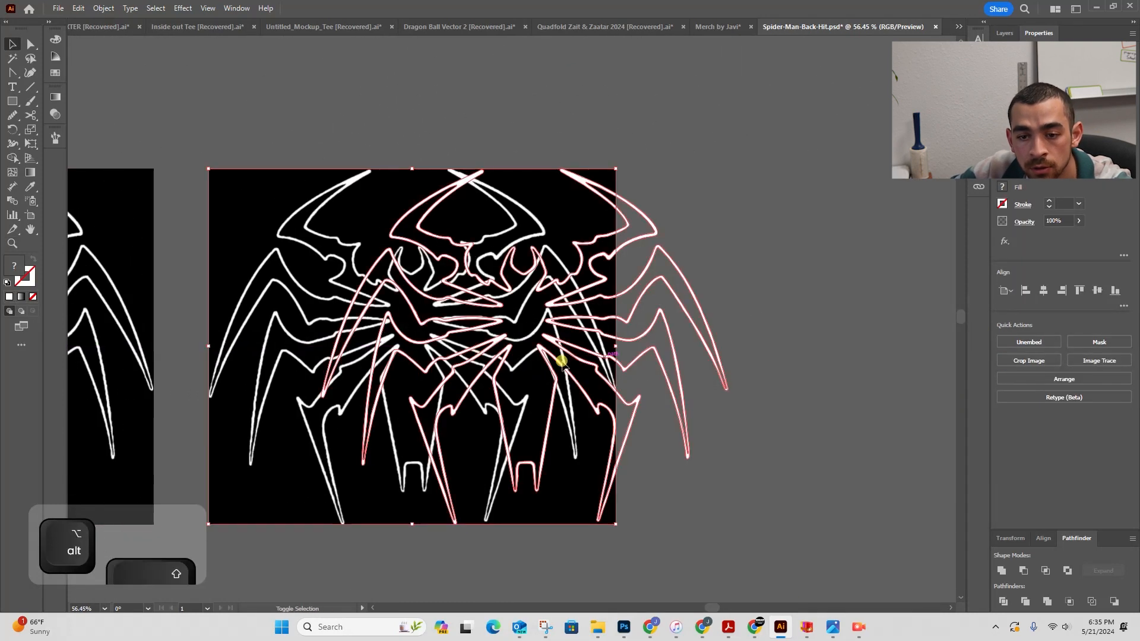
key(z)
drag(374, 313, 762, 302)
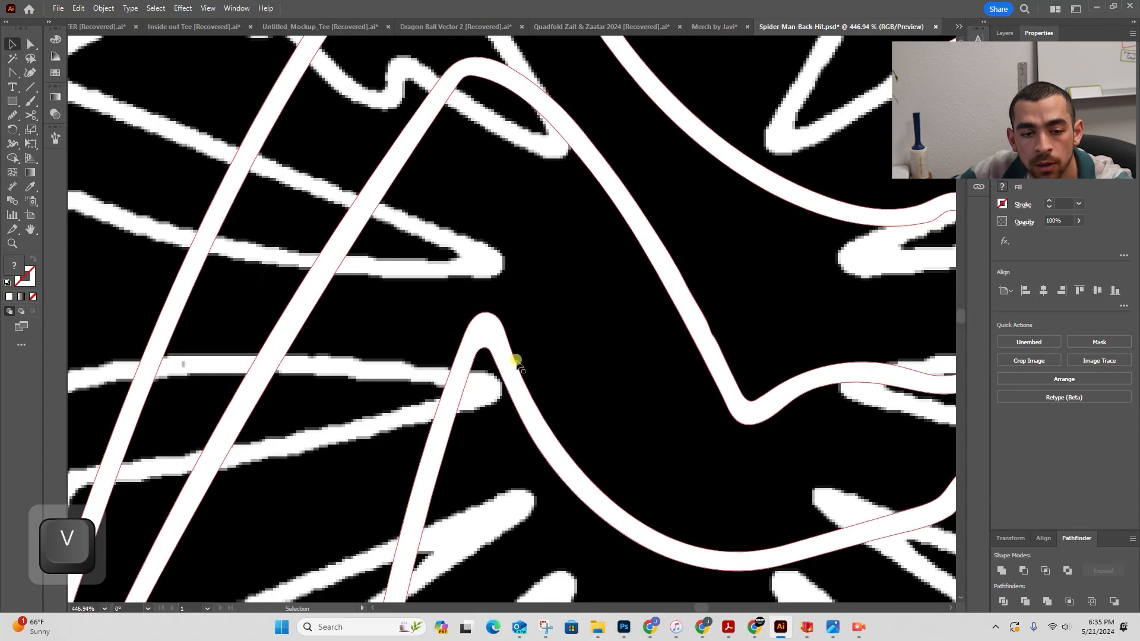
key(z)
drag(514, 358, 350, 279)
key(v)
key(BackSpace)
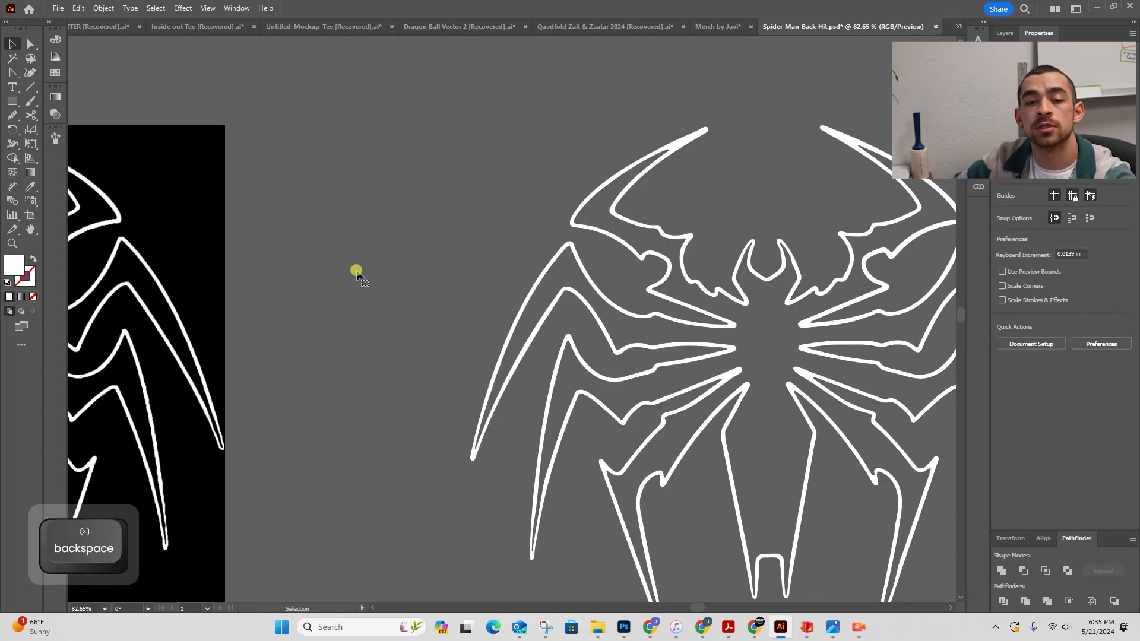
- Inspect the vector logo's outlines at various zoom levels for remaining jagged spots
key(space)
drag(506, 292, 212, 177)
key(z)
drag(524, 129, 840, 150)
drag(316, 417, 162, 415)
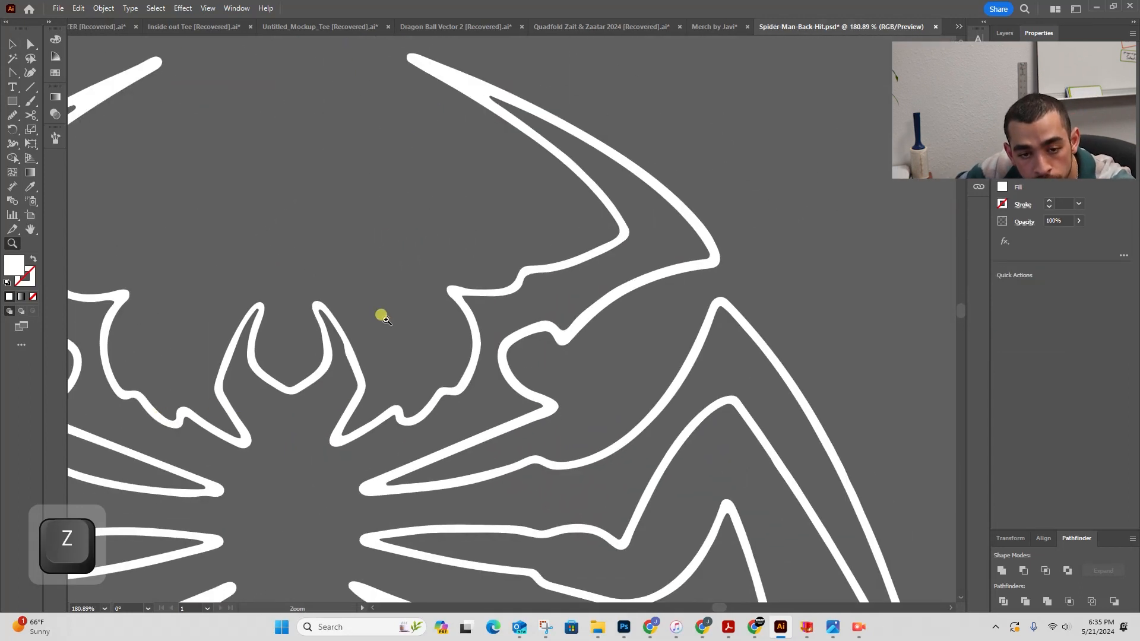
drag(404, 319, 312, 335)
key(space)
drag(255, 395, 448, 219)
key(z)
drag(593, 303, 558, 298)
key(v)
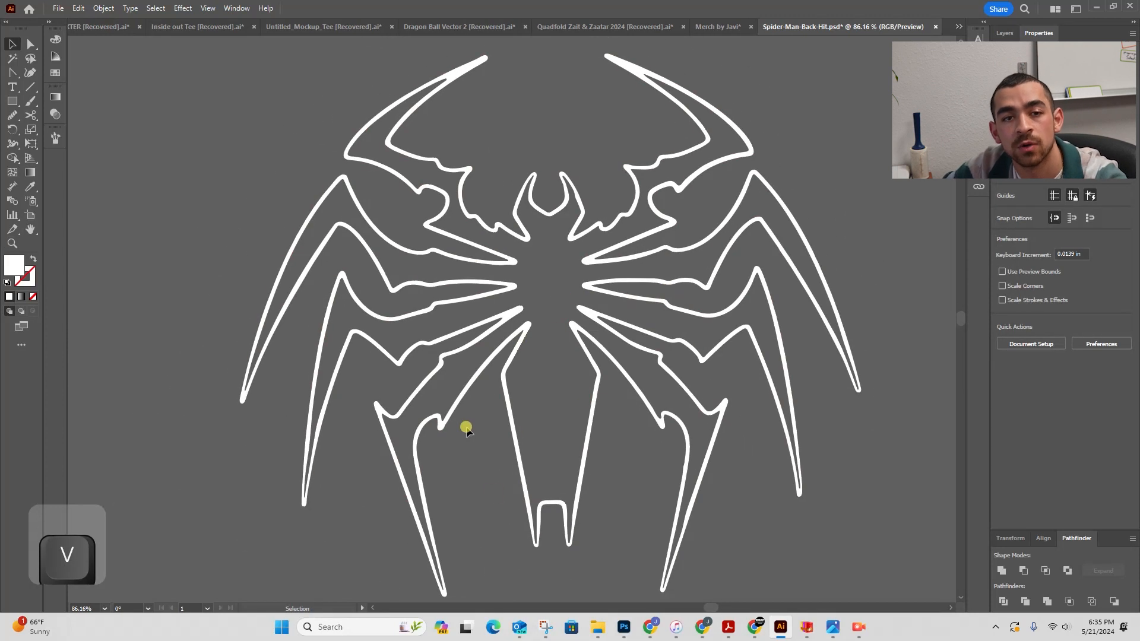
key(z)
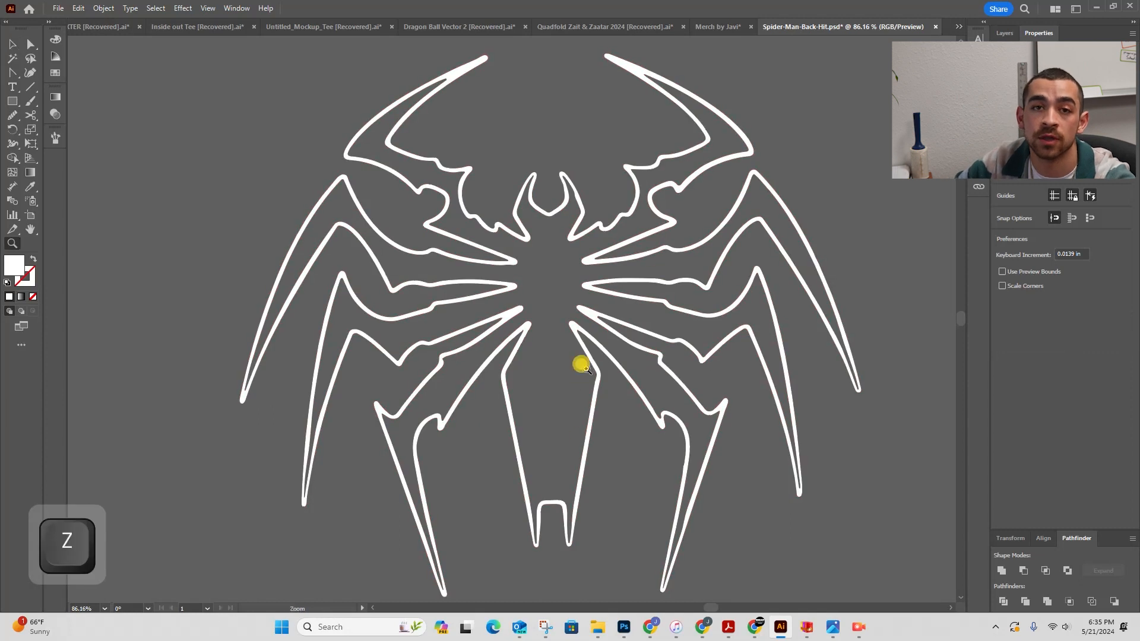
drag(582, 365, 567, 385)
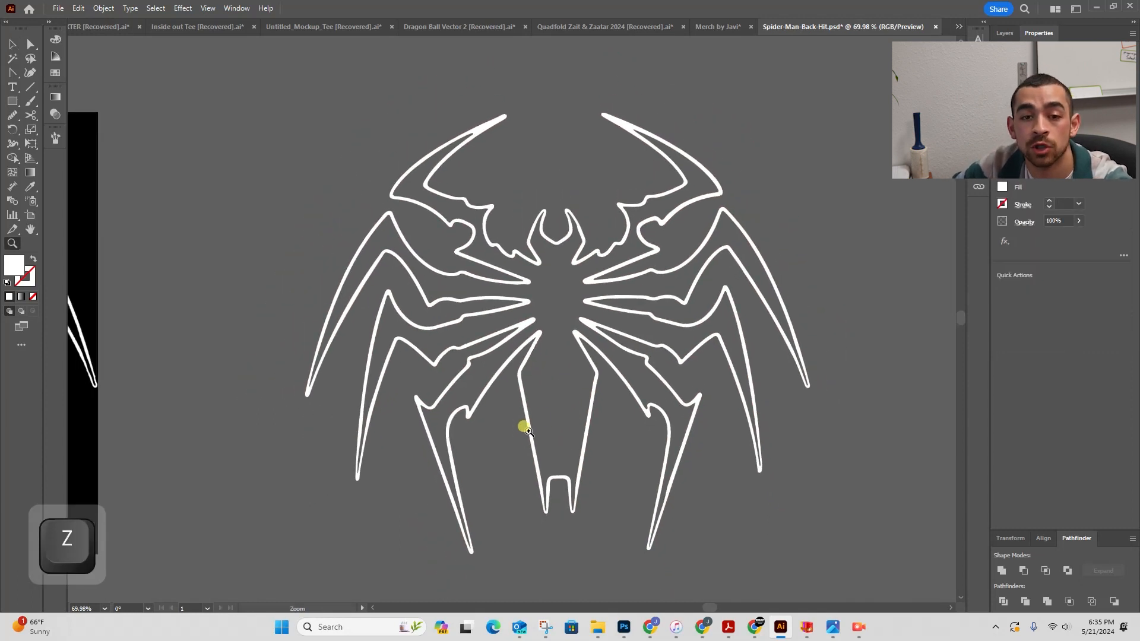